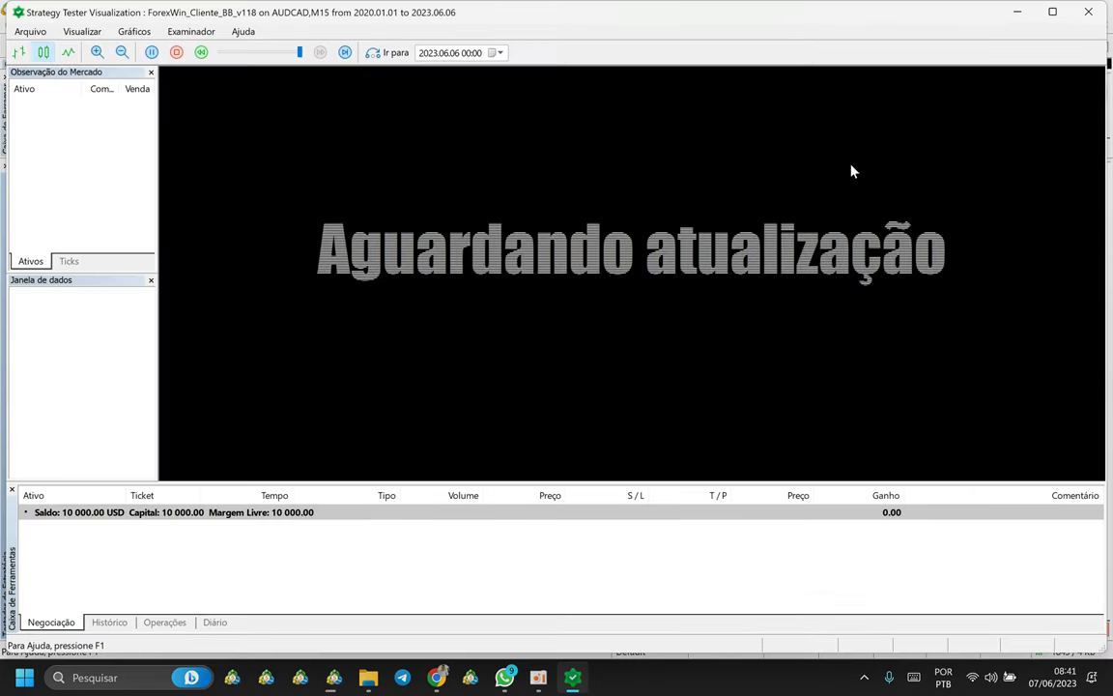
- Maximize the visual backtest of the AUDCAD M15 chart and watch the trades, pausing and resuming the simulation
{"action": "left_click", "coordinate": [1053, 11]}
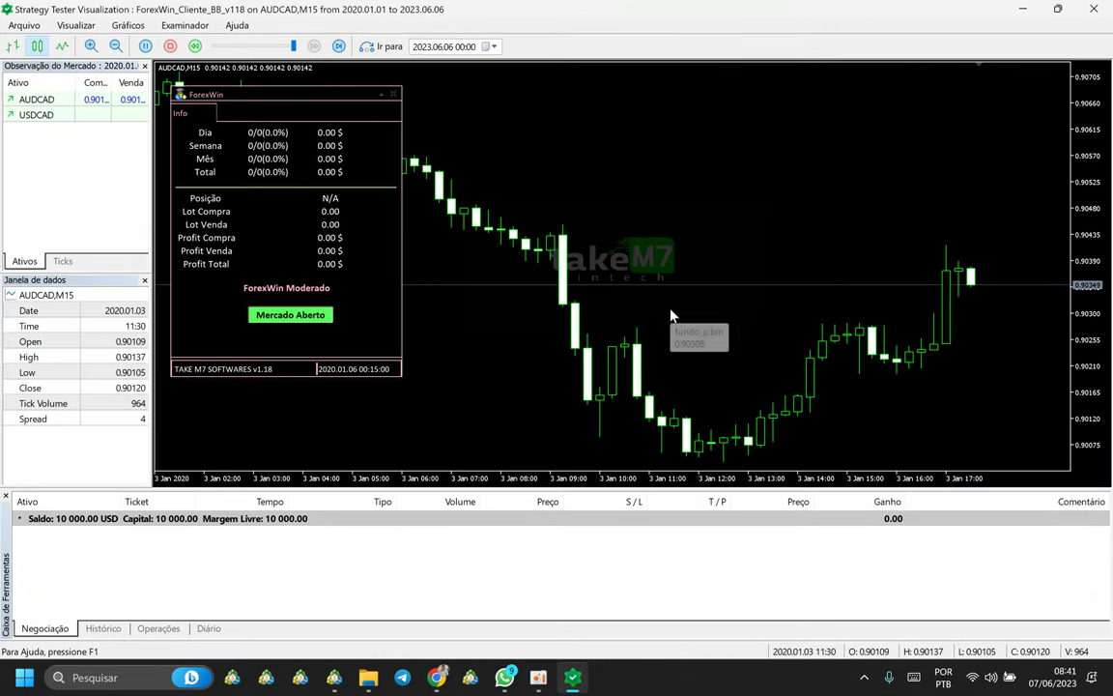
{"action": "mouse_move", "coordinate": [558, 323]}
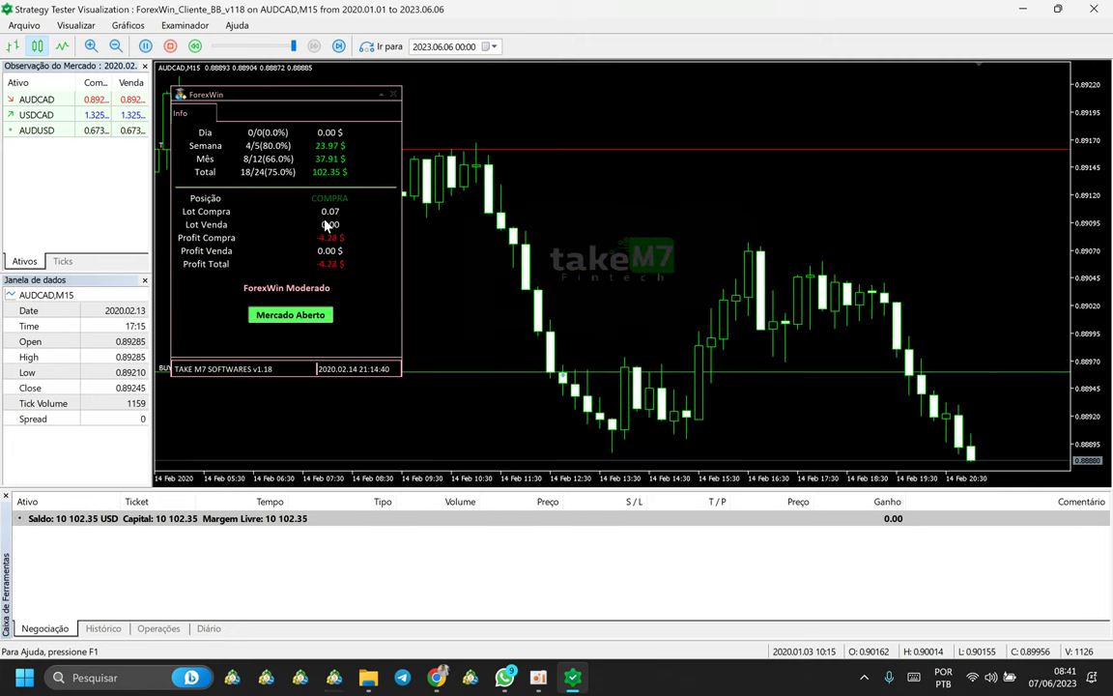
{"action": "key", "text": "Pause"}
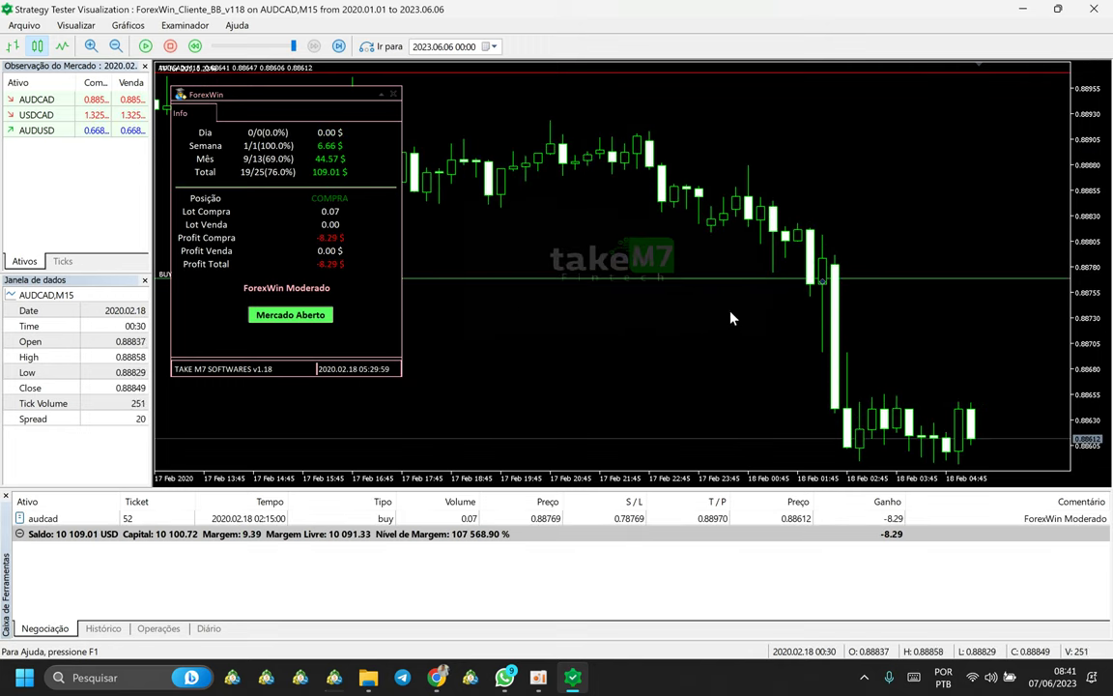
{"action": "key", "text": "Pause"}
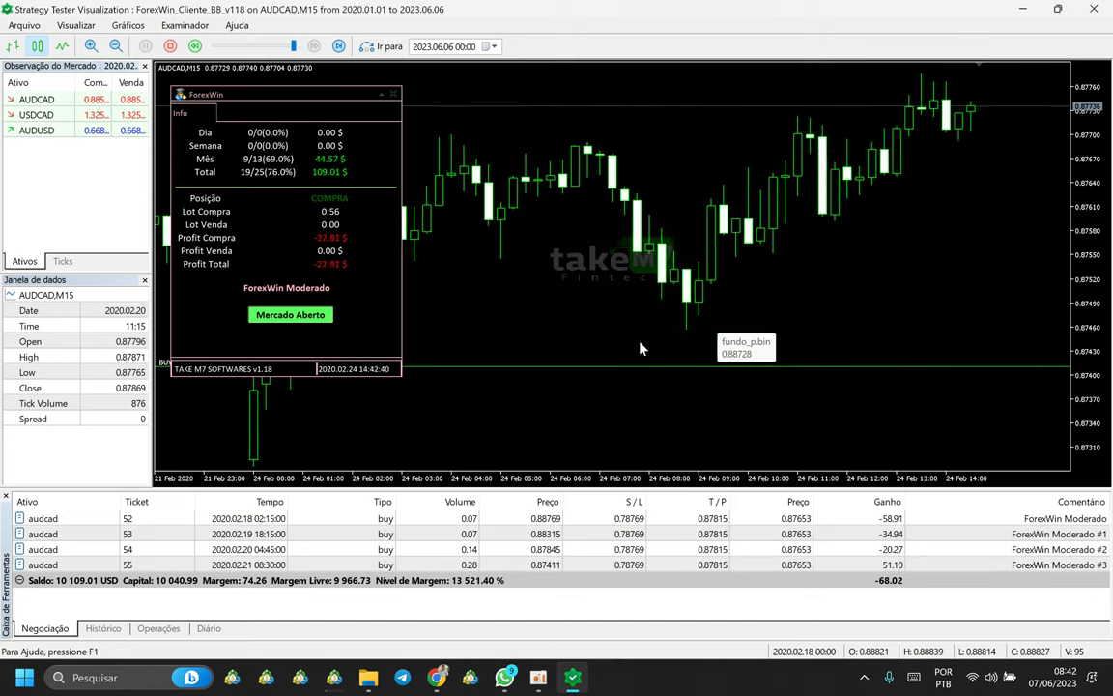
{"action": "key", "text": "Pause"}
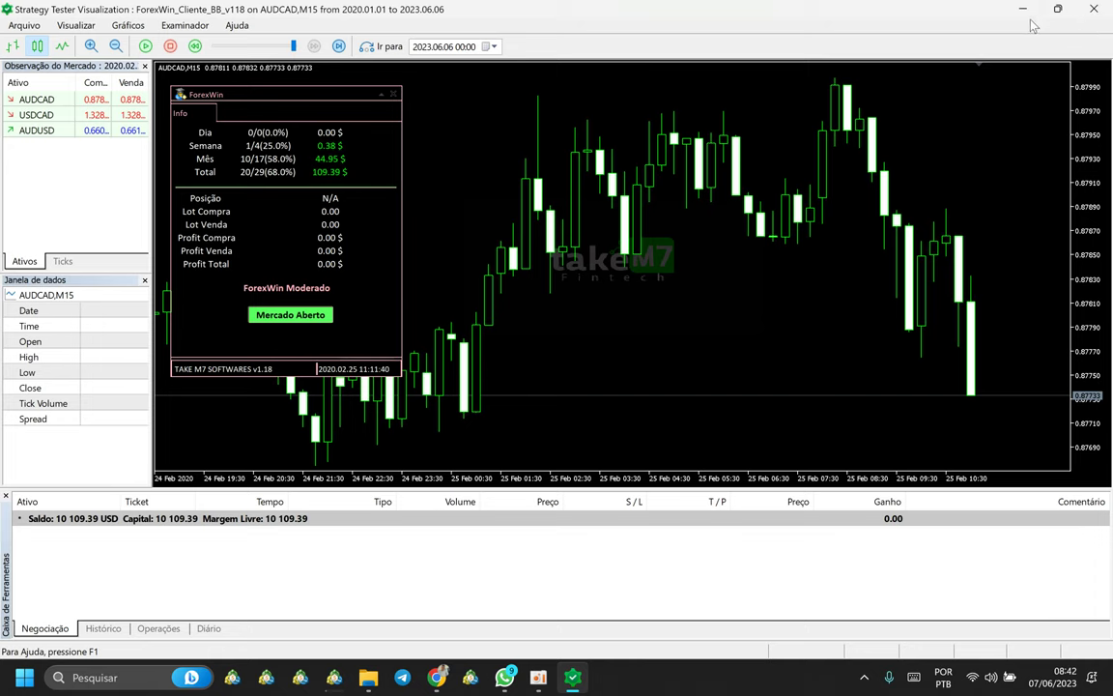
- Close the visual test and check its balance graph and input parameters in the strategy tester
{"action": "left_click", "coordinate": [1092, 10]}
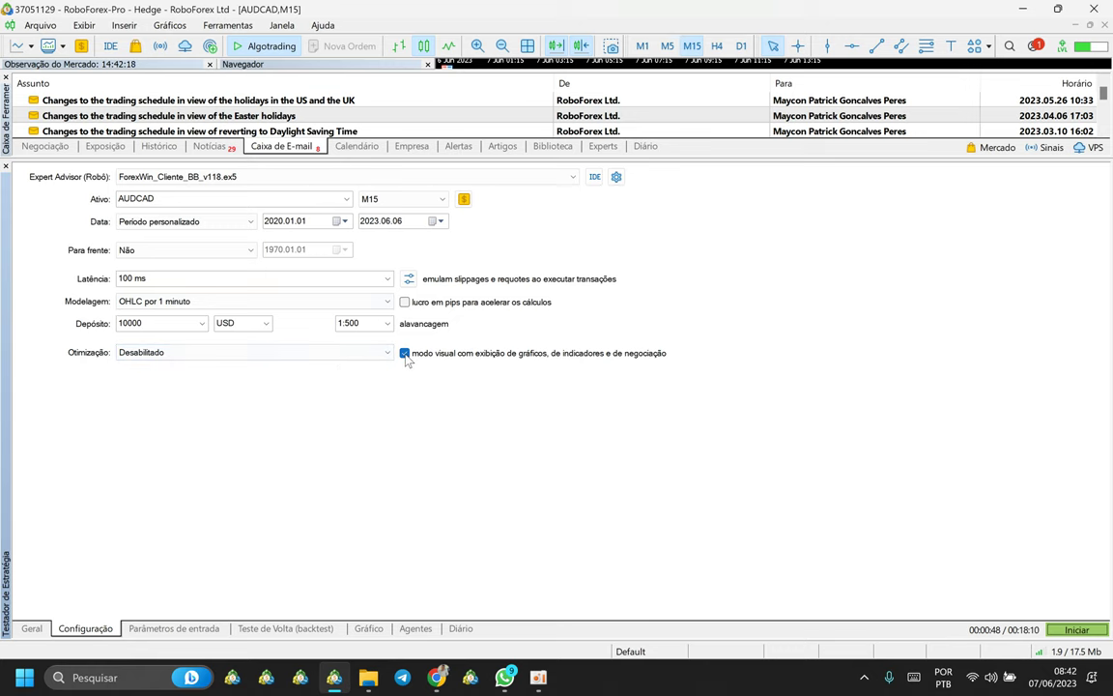
{"action": "left_click", "coordinate": [372, 629]}
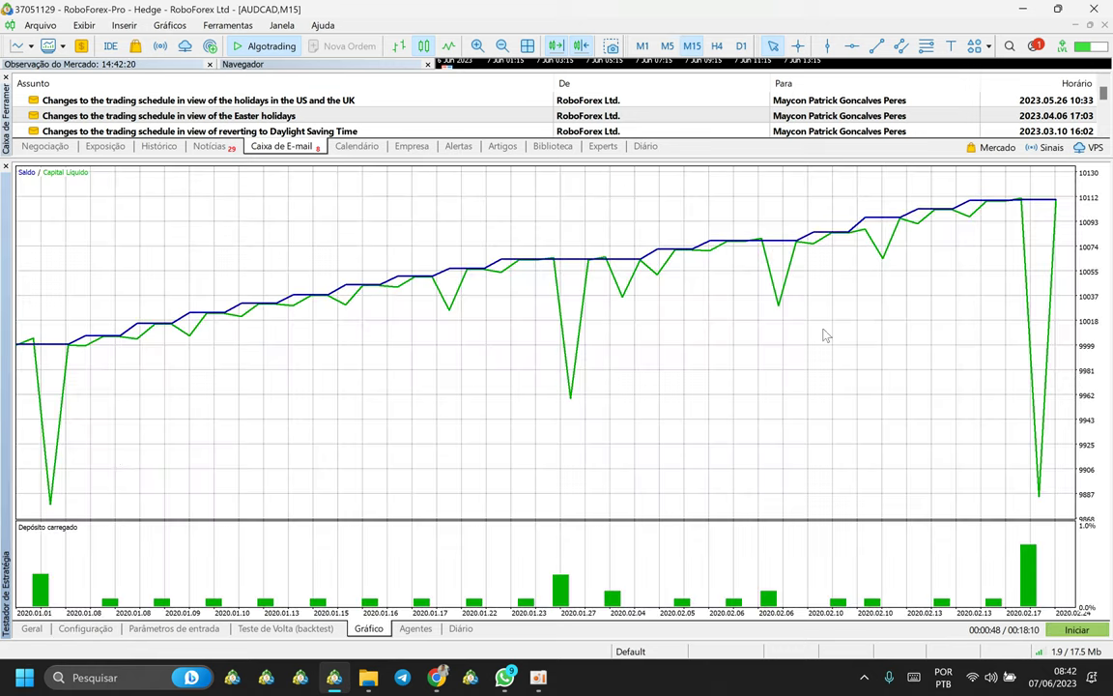
{"action": "left_click", "coordinate": [174, 628]}
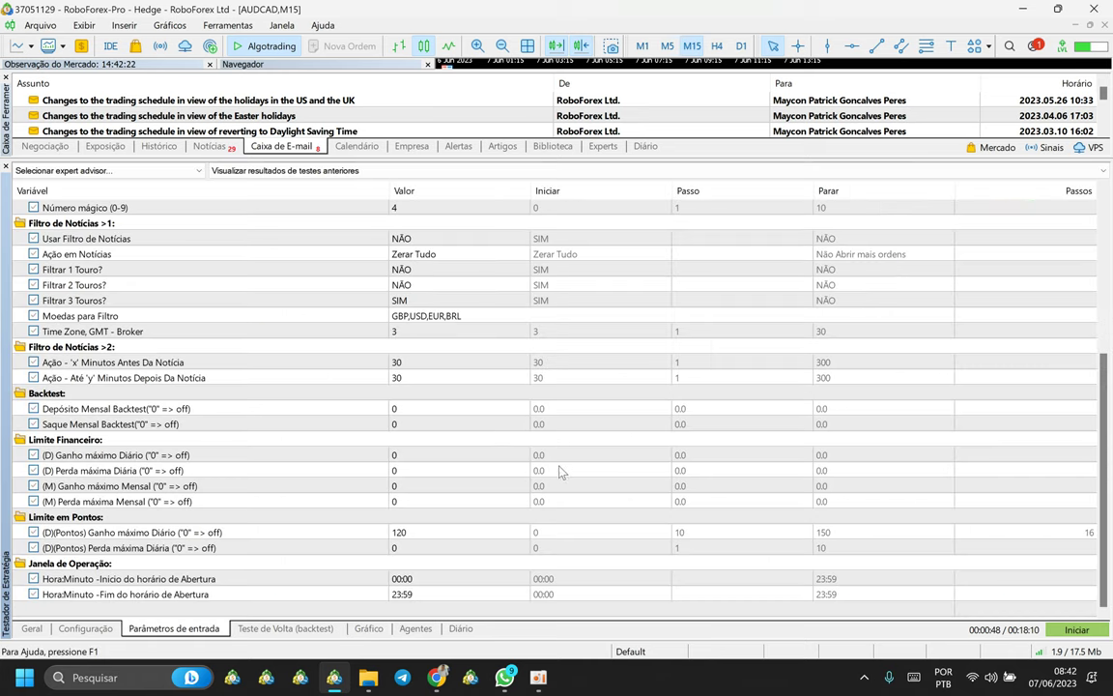
- Disable visual mode, set the test period to Último ano and start the backtest
{"action": "left_click", "coordinate": [85, 628]}
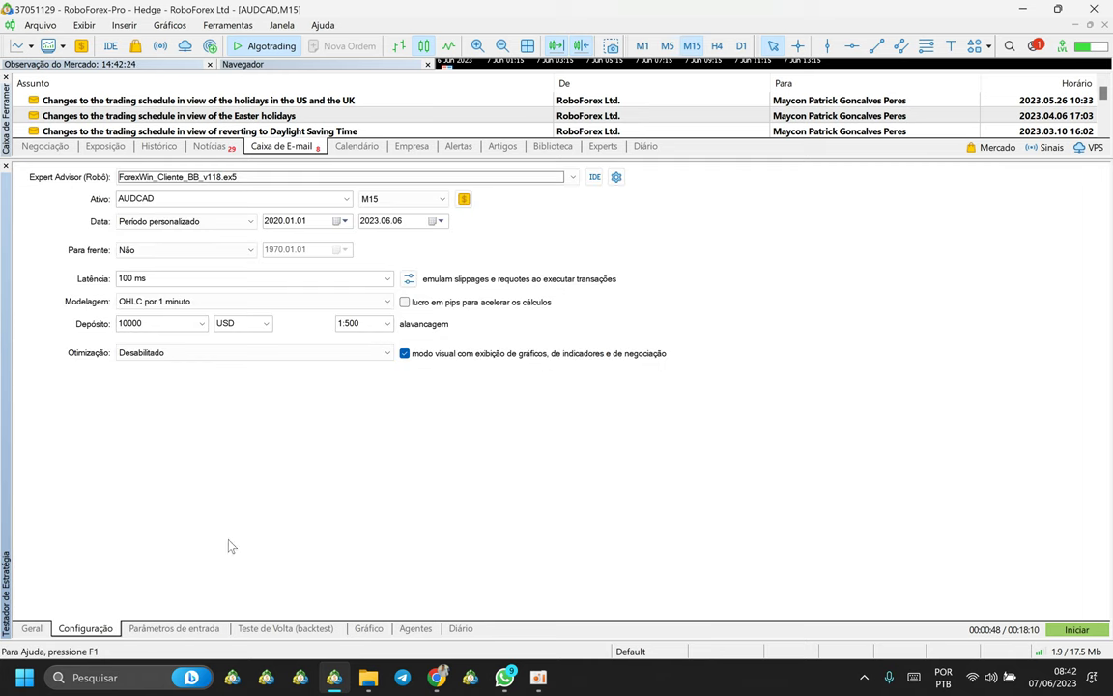
{"action": "left_click", "coordinate": [405, 354]}
{"action": "left_click", "coordinate": [155, 222]}
{"action": "left_click", "coordinate": [148, 224]}
{"action": "scroll", "coordinate": [149, 225], "scroll_direction": "up", "scroll_amount": 1}
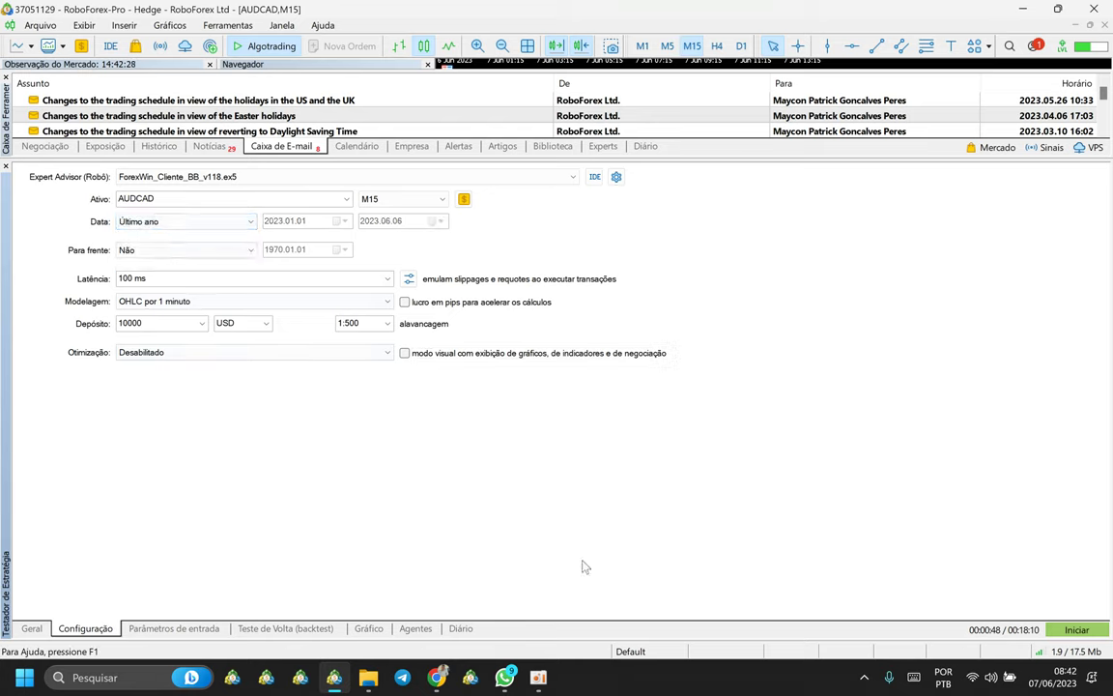
{"action": "left_click", "coordinate": [1073, 630]}
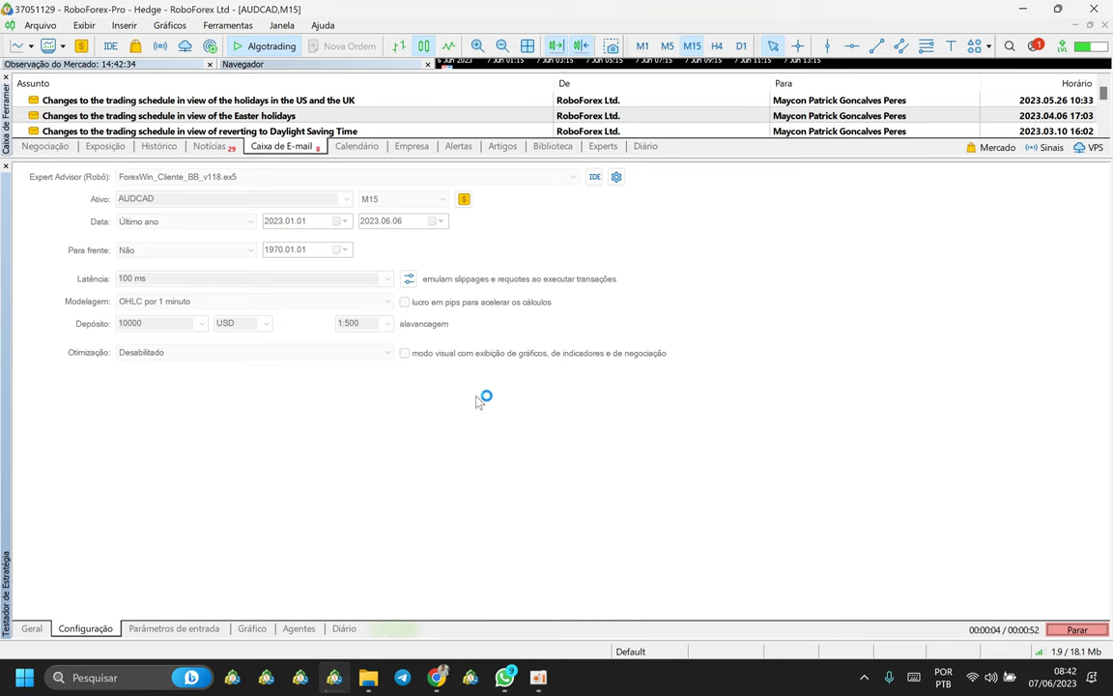
- Display the running test's balance graph and enlarge the strategy tester area
{"action": "left_click", "coordinate": [261, 628]}
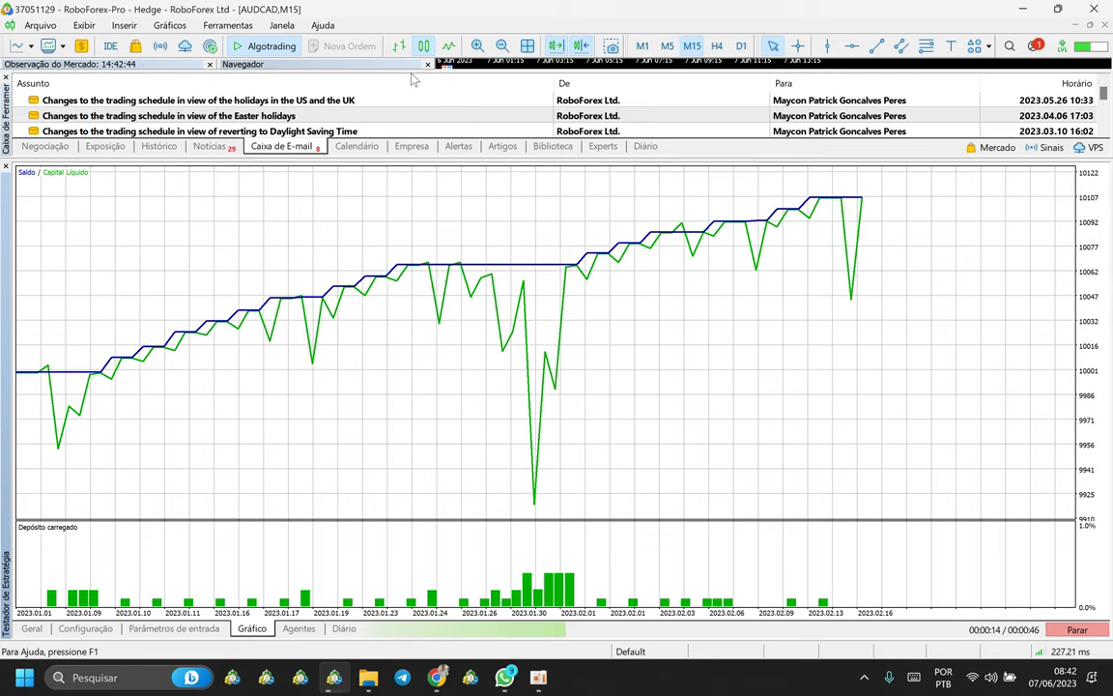
{"action": "left_click_drag", "start_coordinate": [410, 72], "coordinate": [422, 160]}
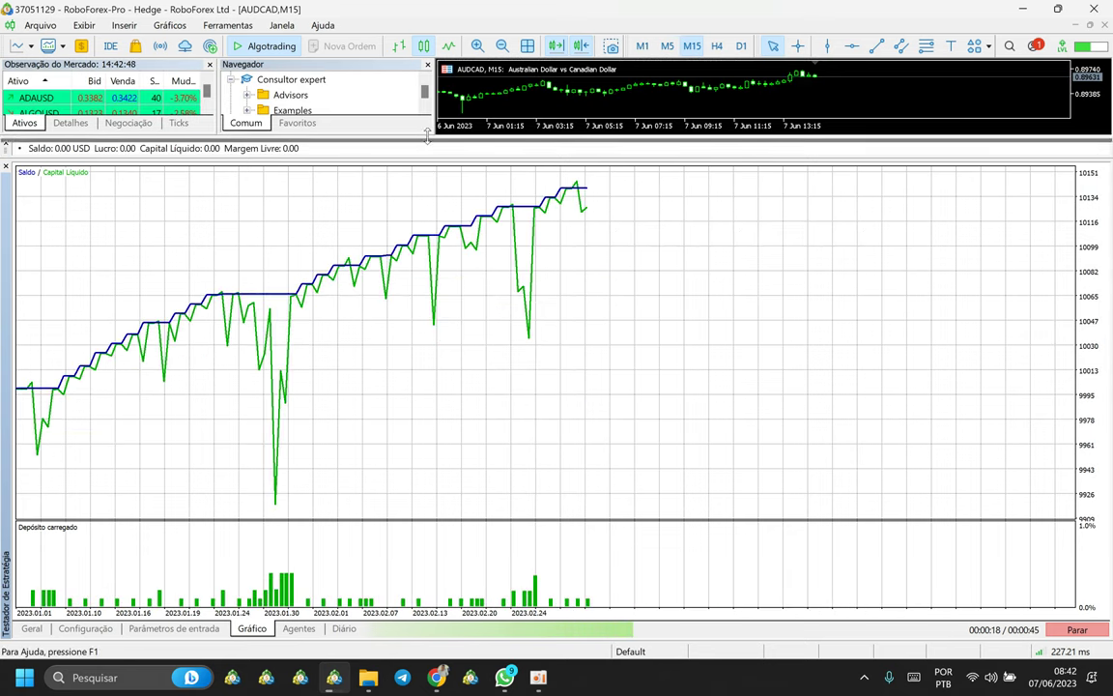
{"action": "left_click_drag", "start_coordinate": [424, 160], "coordinate": [426, 68]}
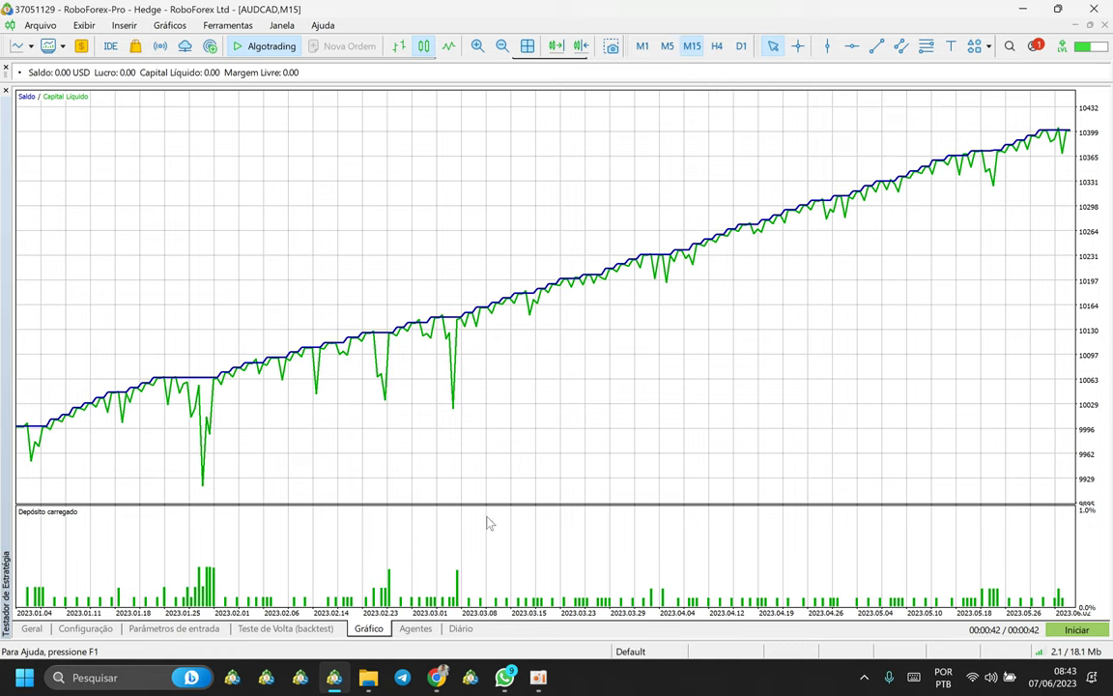
- Examine the finished backtest's balance graph and its report statistics, including entries and profits by hour, week and month
{"action": "left_click", "coordinate": [256, 628]}
{"action": "left_click", "coordinate": [368, 628]}
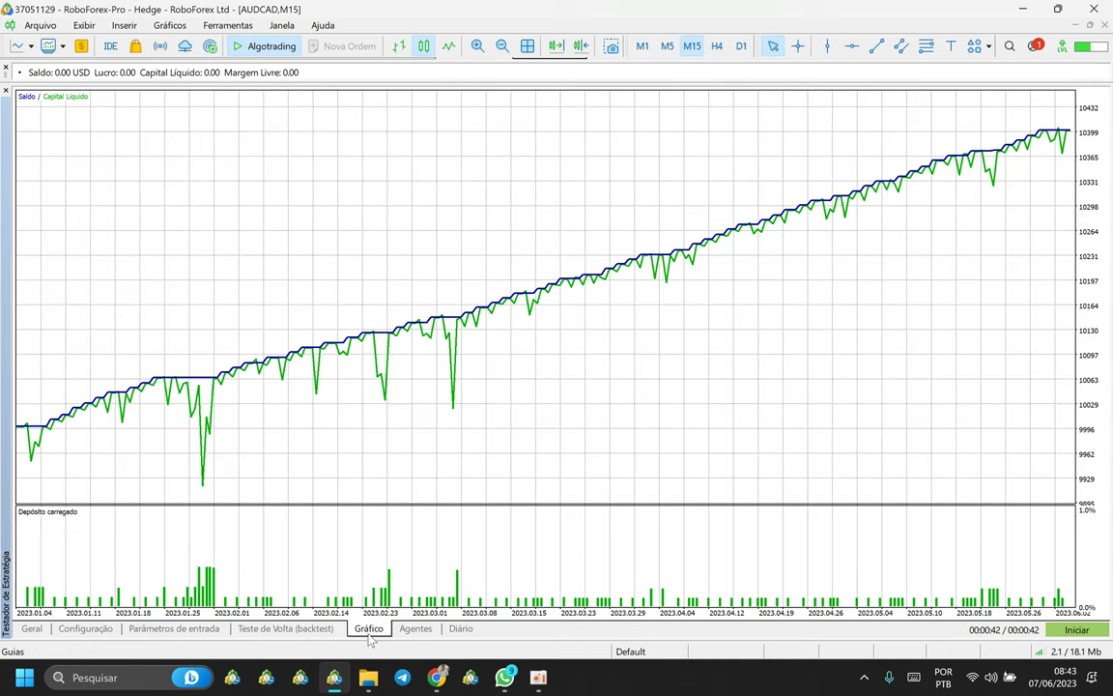
{"action": "left_click", "coordinate": [299, 629]}
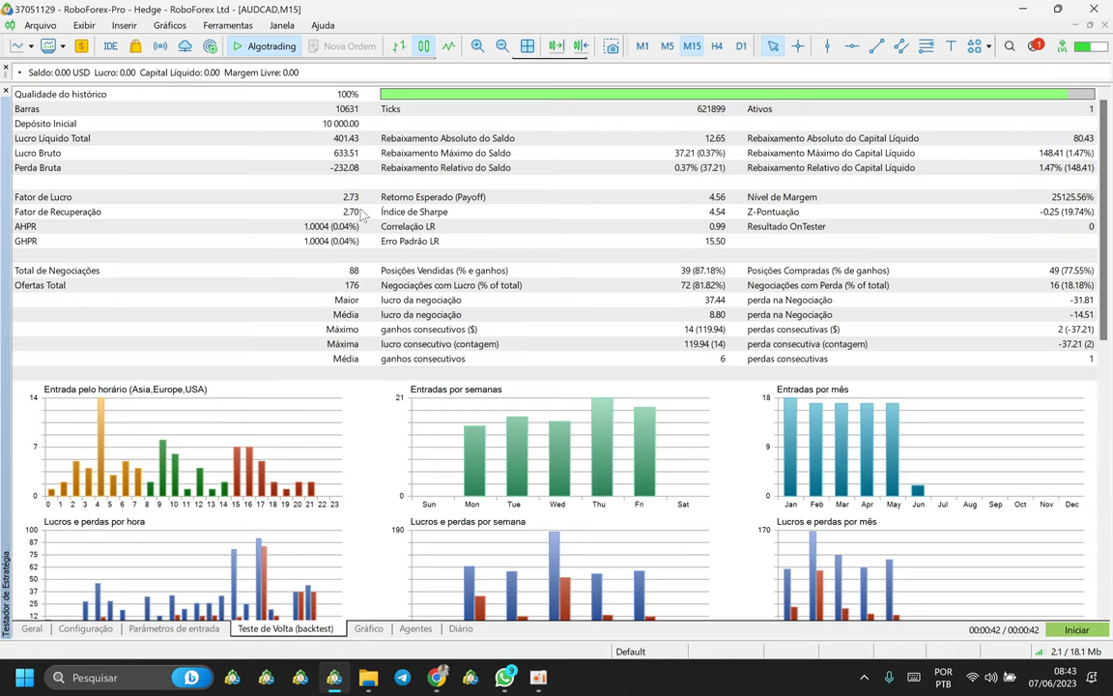
{"action": "scroll", "coordinate": [637, 478], "scroll_direction": "down", "scroll_amount": 3}
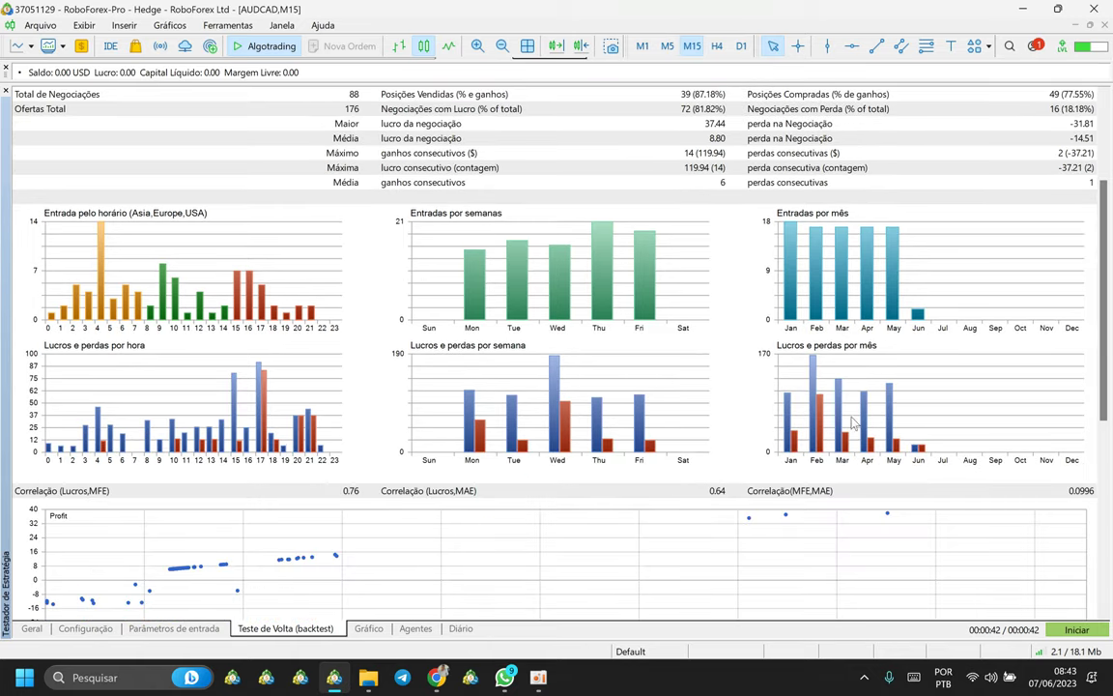
{"action": "scroll", "coordinate": [813, 401], "scroll_direction": "up", "scroll_amount": 3}
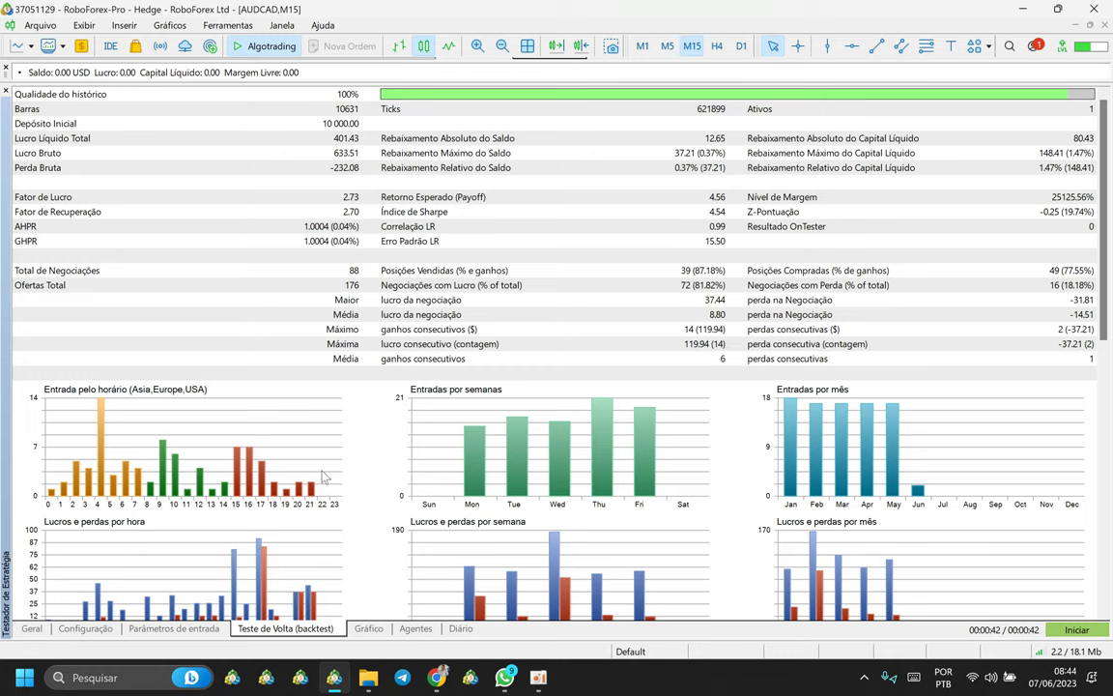
- Set the Depósito Mensal Backtest input parameter to 5000
{"action": "left_click", "coordinate": [159, 629]}
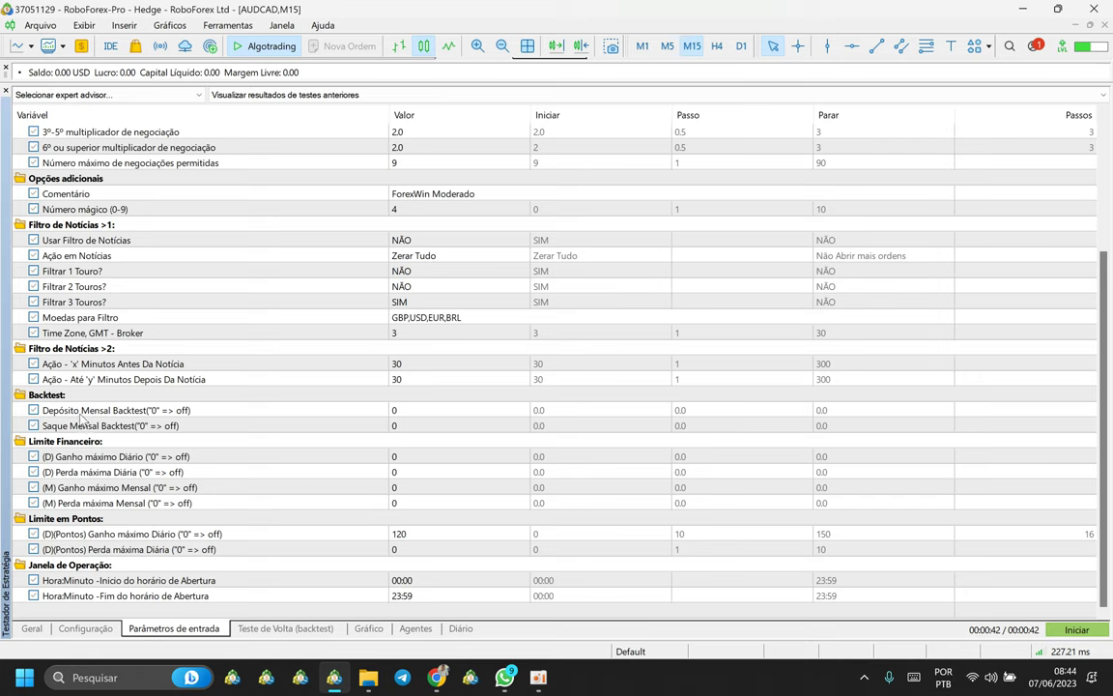
{"action": "left_click", "coordinate": [114, 431]}
{"action": "key", "text": "Up"}
{"action": "key", "text": "Down"}
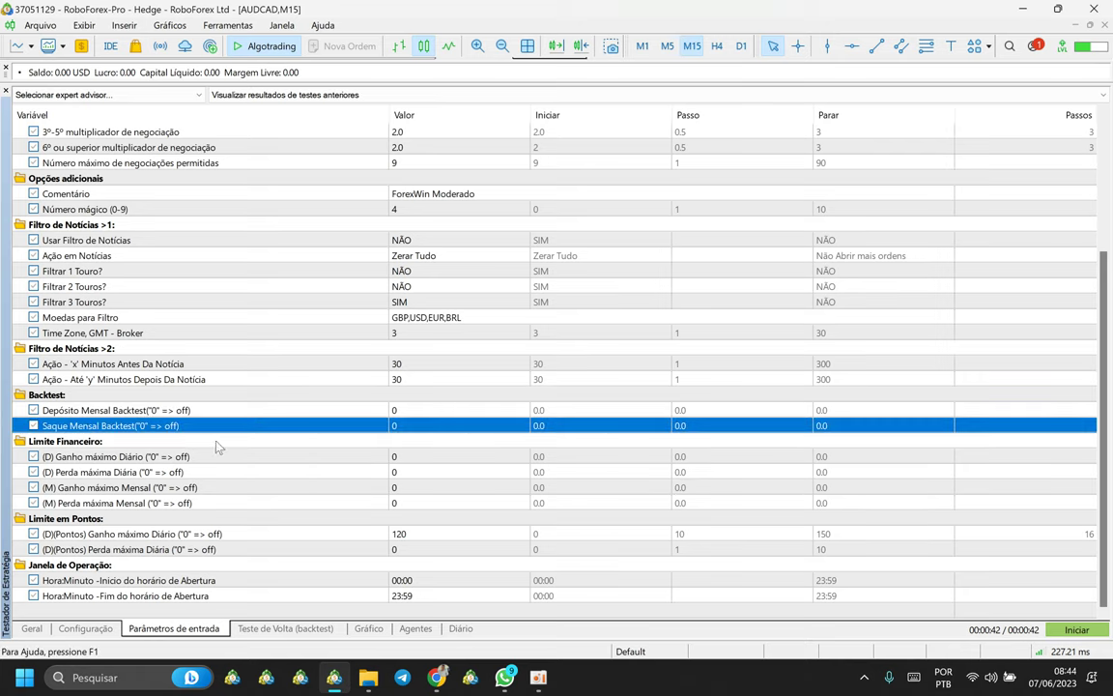
{"action": "key", "text": "Up"}
{"action": "left_click", "coordinate": [406, 408]}
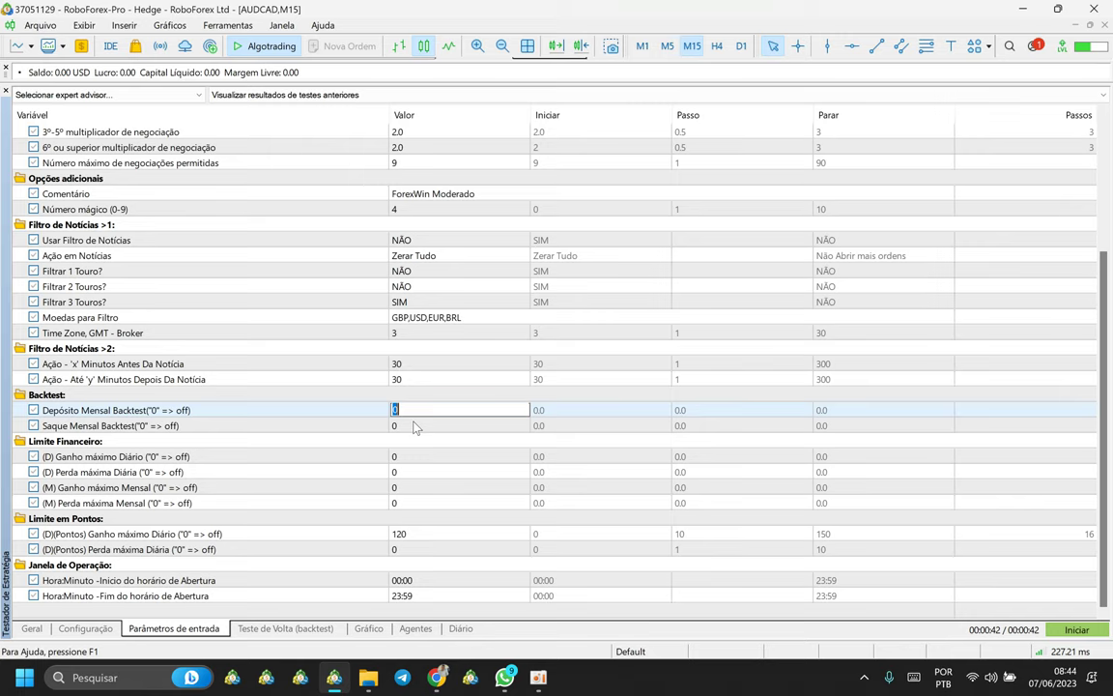
{"action": "type", "text": "5000"}
{"action": "key", "text": "Return"}
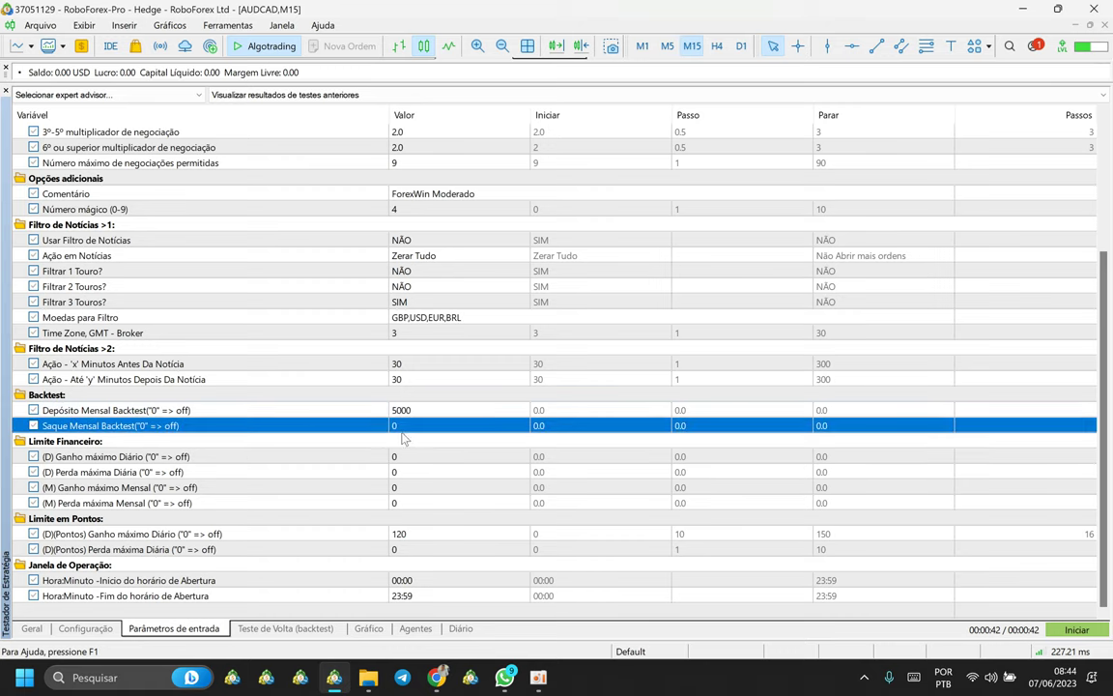
- Set the test date range to Período personalizado, from 2018.01.01 to 2020.01.01
{"action": "left_click", "coordinate": [85, 628]}
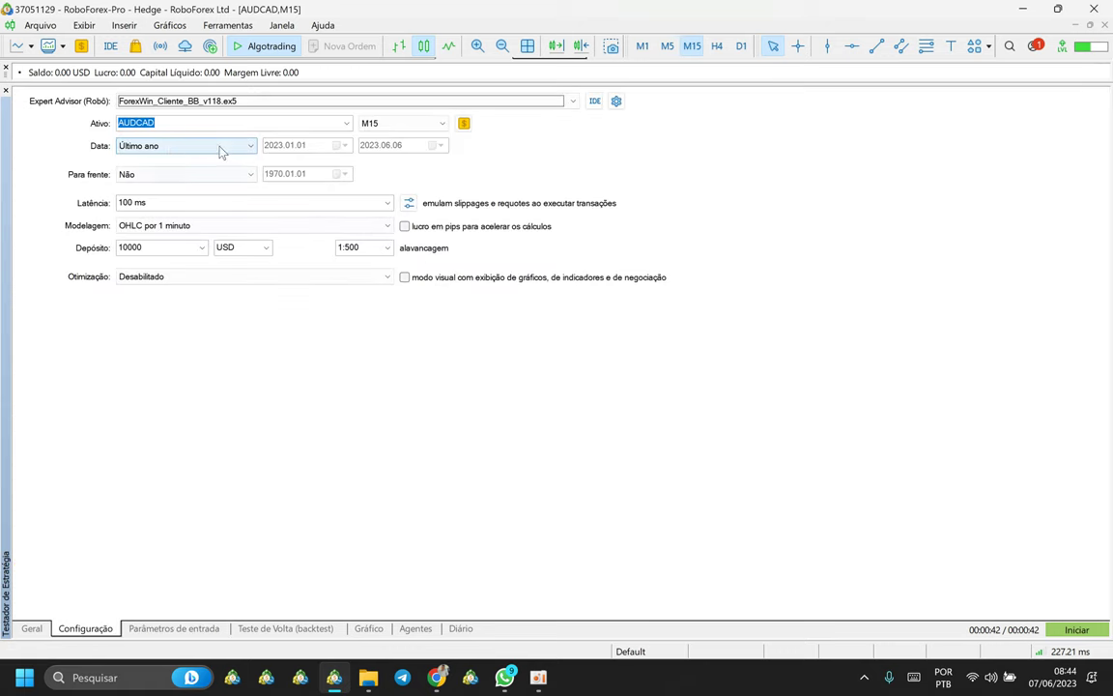
{"action": "left_click", "coordinate": [165, 148]}
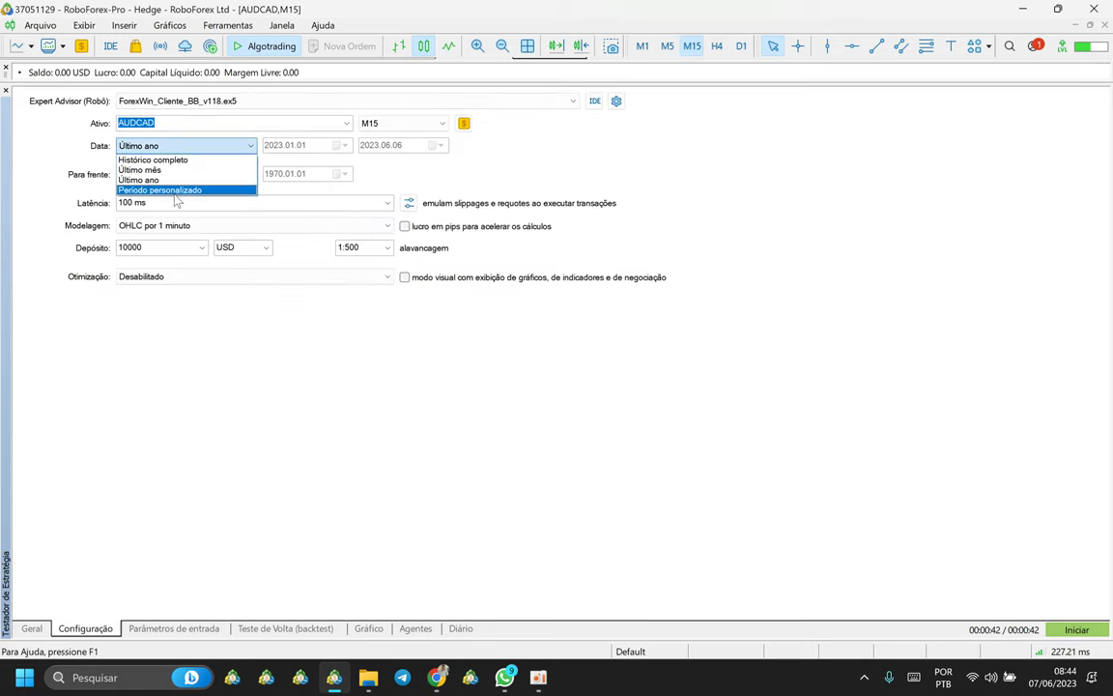
{"action": "left_click", "coordinate": [160, 189]}
{"action": "left_click", "coordinate": [281, 146]}
{"action": "type", "text": "2015"}
{"action": "key", "text": "Tab"}
{"action": "key", "text": "Tab"}
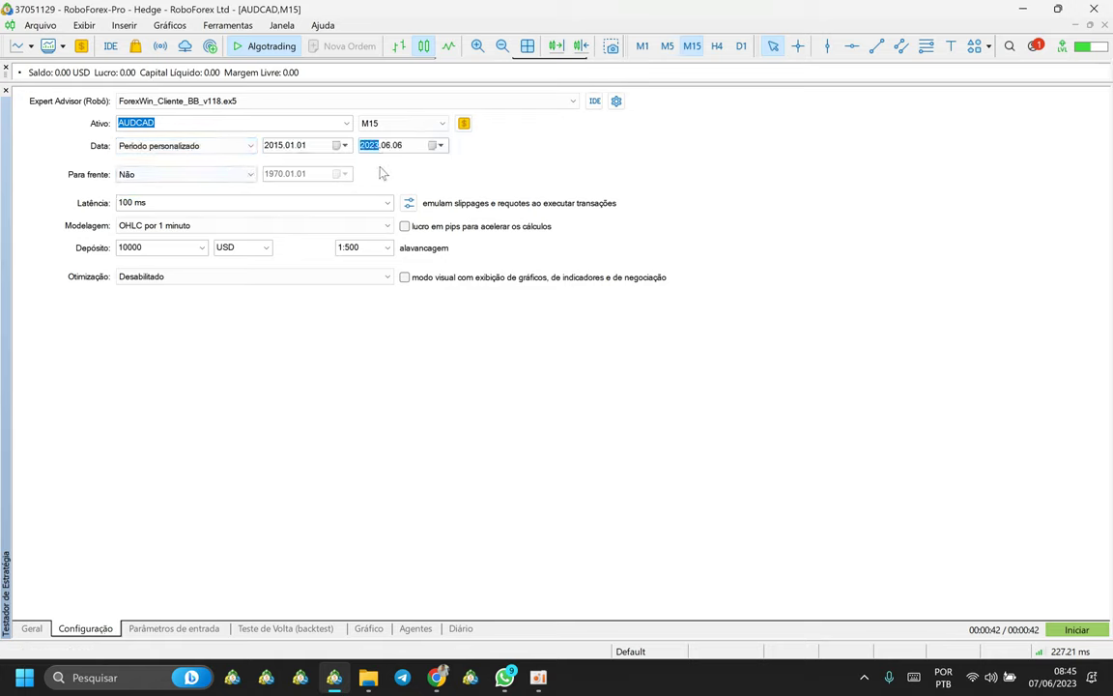
{"action": "type", "text": "2020"}
{"action": "left_click", "coordinate": [391, 148]}
{"action": "type", "text": "0101"}
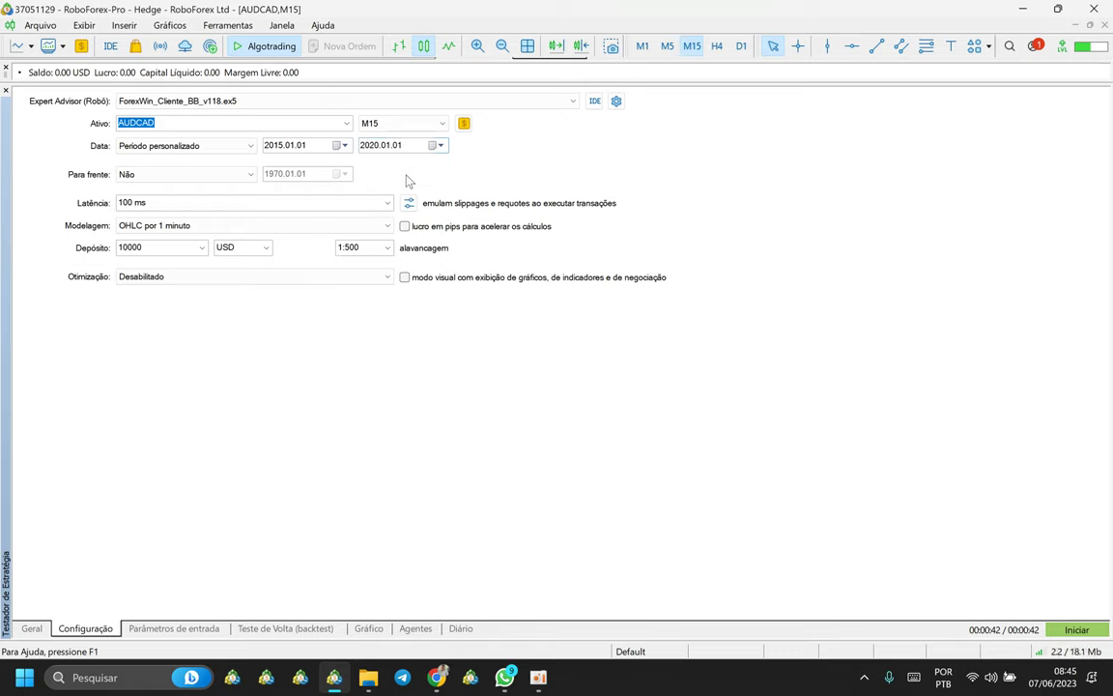
{"action": "left_click", "coordinate": [278, 147]}
{"action": "type", "text": "2018"}
- Review the initial deposit in the test settings and the monthly deposit entry in the Backtest parameter group
{"action": "left_click", "coordinate": [161, 248]}
{"action": "left_click", "coordinate": [162, 247]}
{"action": "left_click", "coordinate": [208, 629]}
{"action": "left_click", "coordinate": [392, 414]}
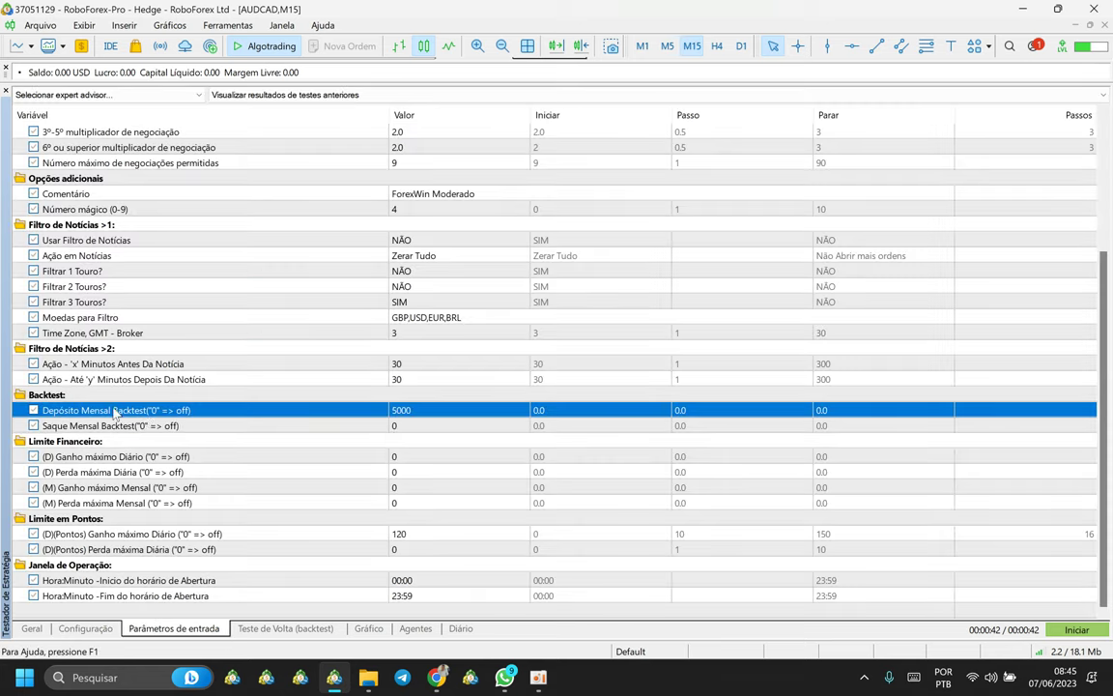
{"action": "left_click", "coordinate": [46, 398]}
{"action": "left_click", "coordinate": [82, 411]}
- Start the backtest and follow its balance graph while it runs
{"action": "left_click", "coordinate": [1074, 630]}
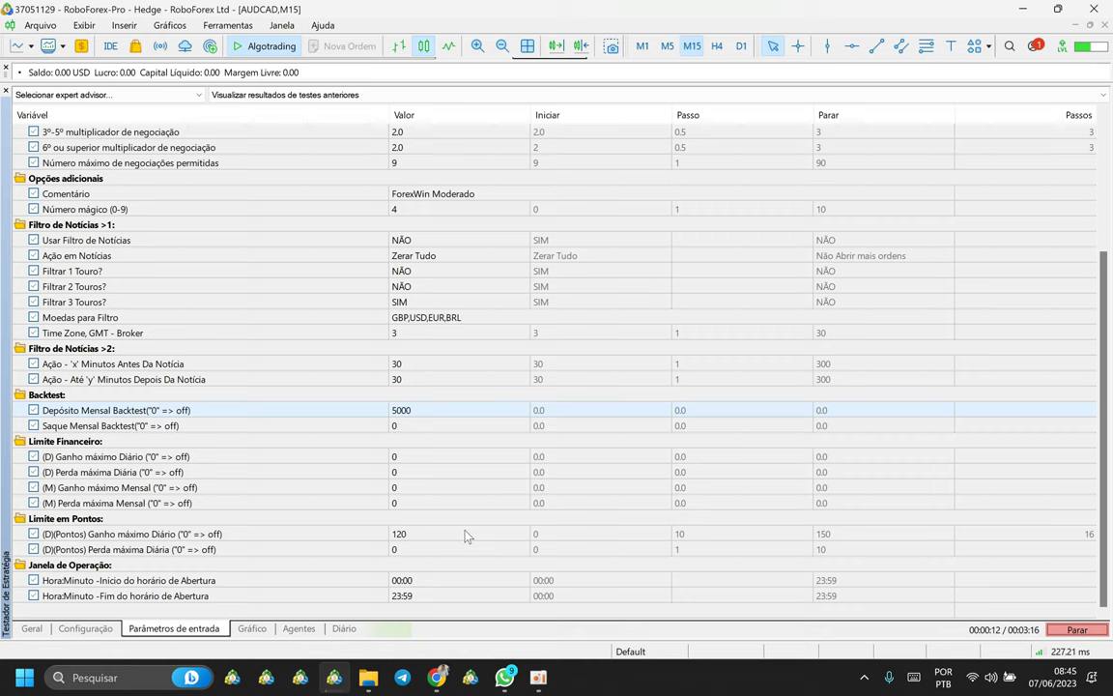
{"action": "left_click", "coordinate": [251, 628]}
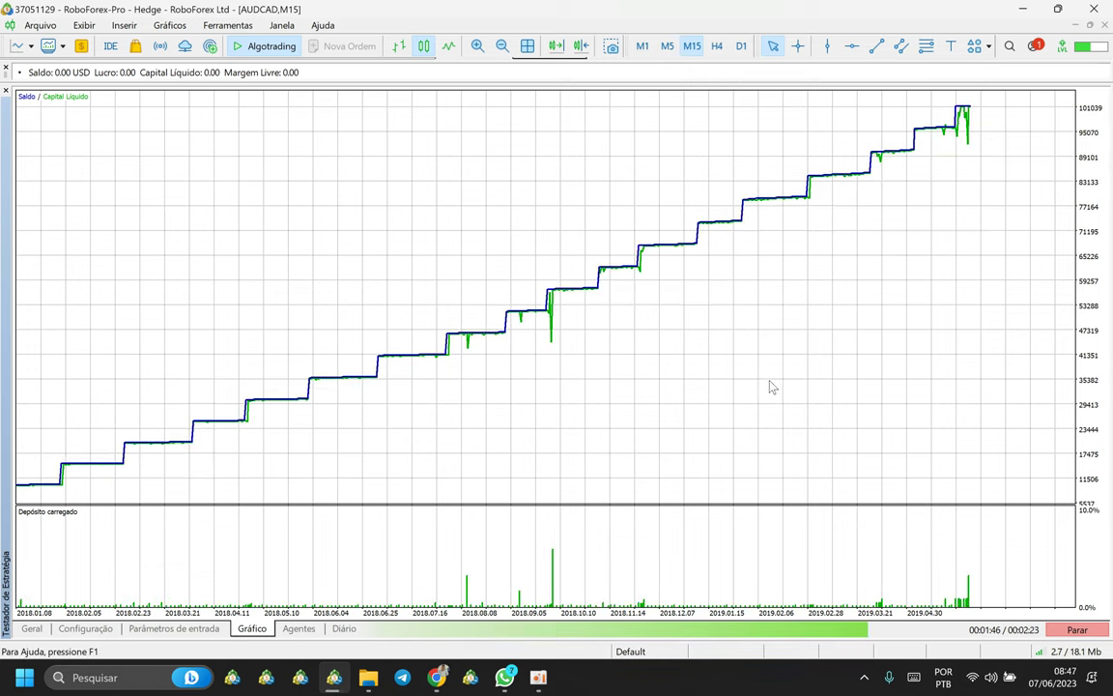
{"action": "mouse_move", "coordinate": [152, 454]}
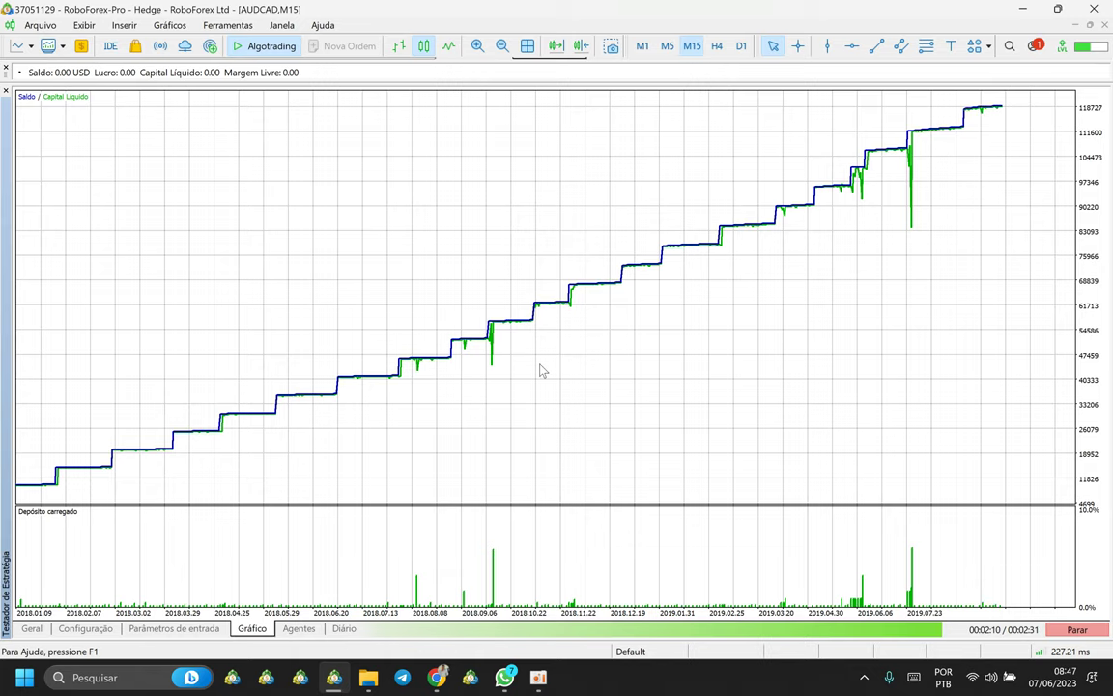
- Switch to the desktop and open the RESULTADOS folder inside the client's folder in File Explorer
{"action": "key", "text": "super+d"}
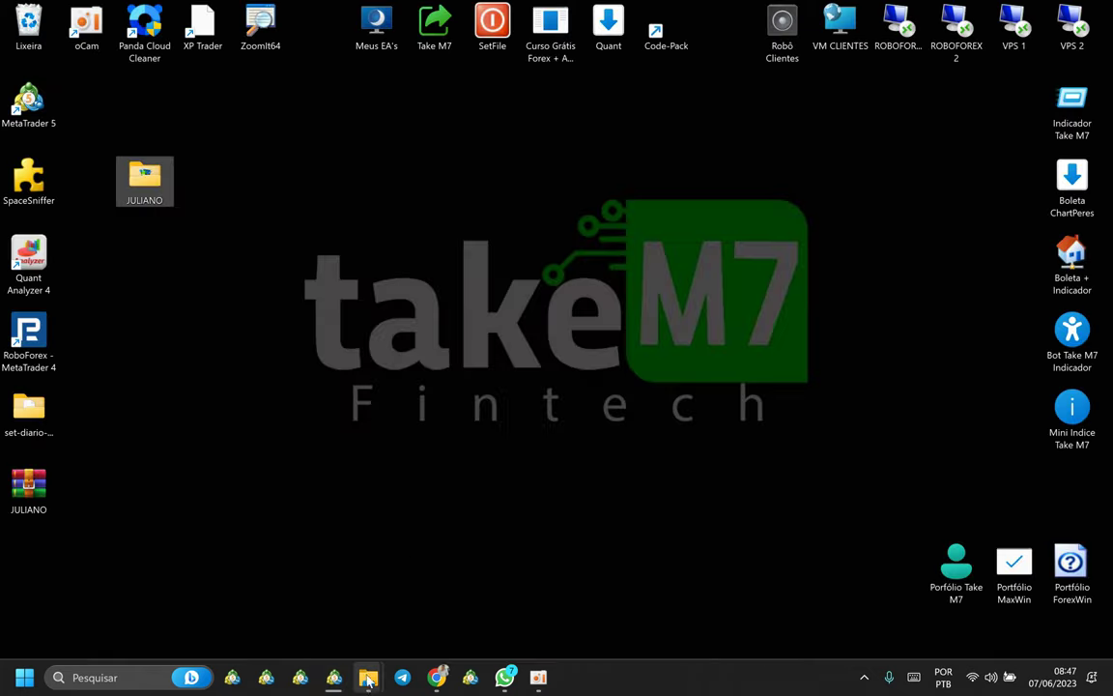
{"action": "right_click", "coordinate": [365, 672]}
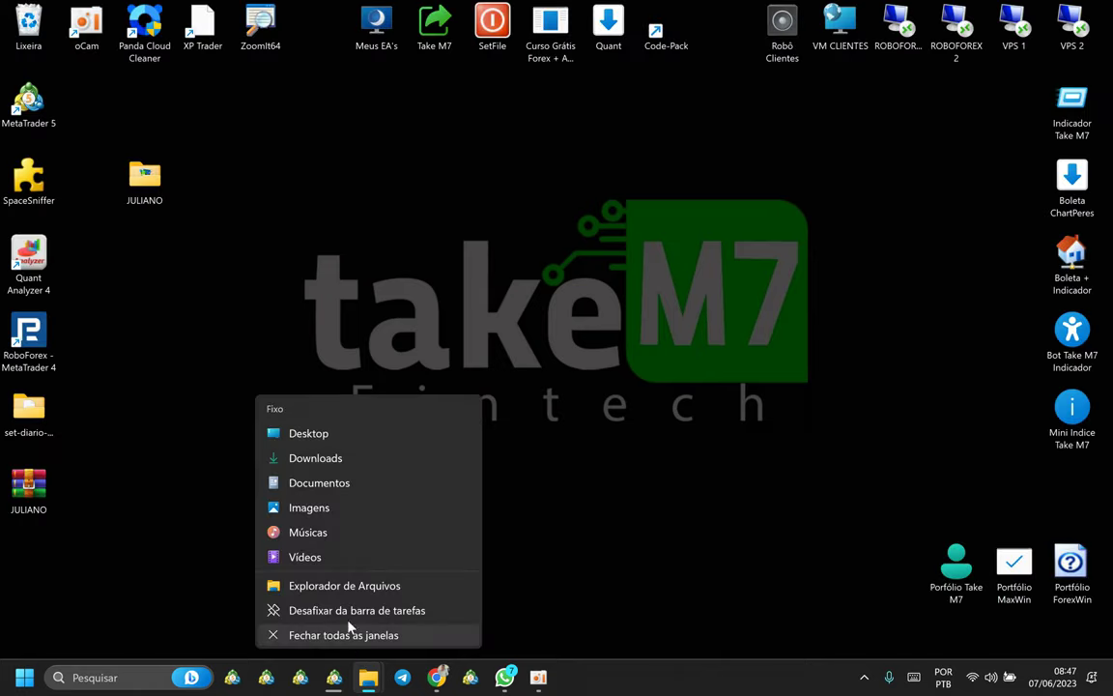
{"action": "left_click", "coordinate": [126, 194]}
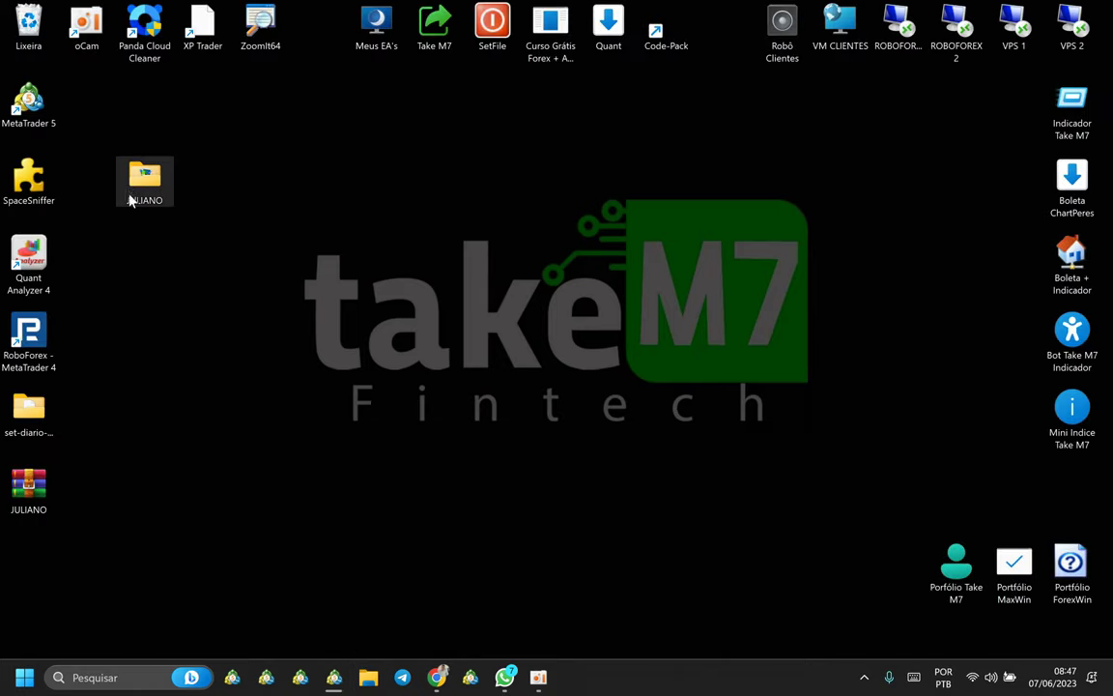
{"action": "double_click", "coordinate": [142, 184]}
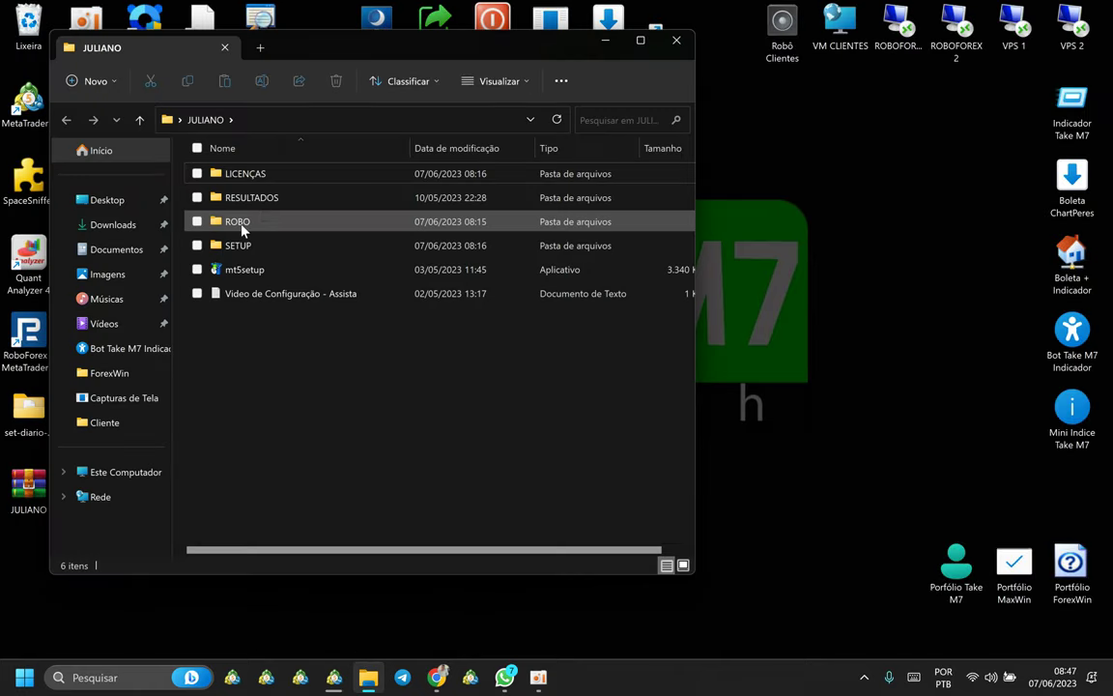
{"action": "double_click", "coordinate": [271, 198]}
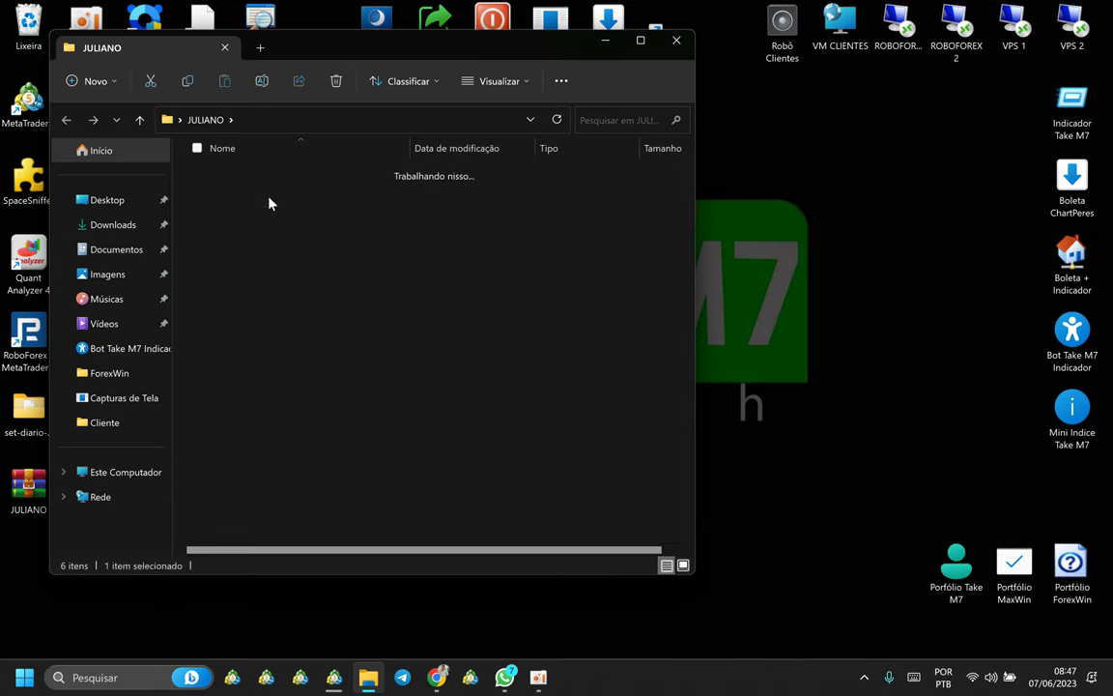
- View the robot files in the ROBO folder of the client's folder and return to the parent folder
{"action": "left_click", "coordinate": [140, 120]}
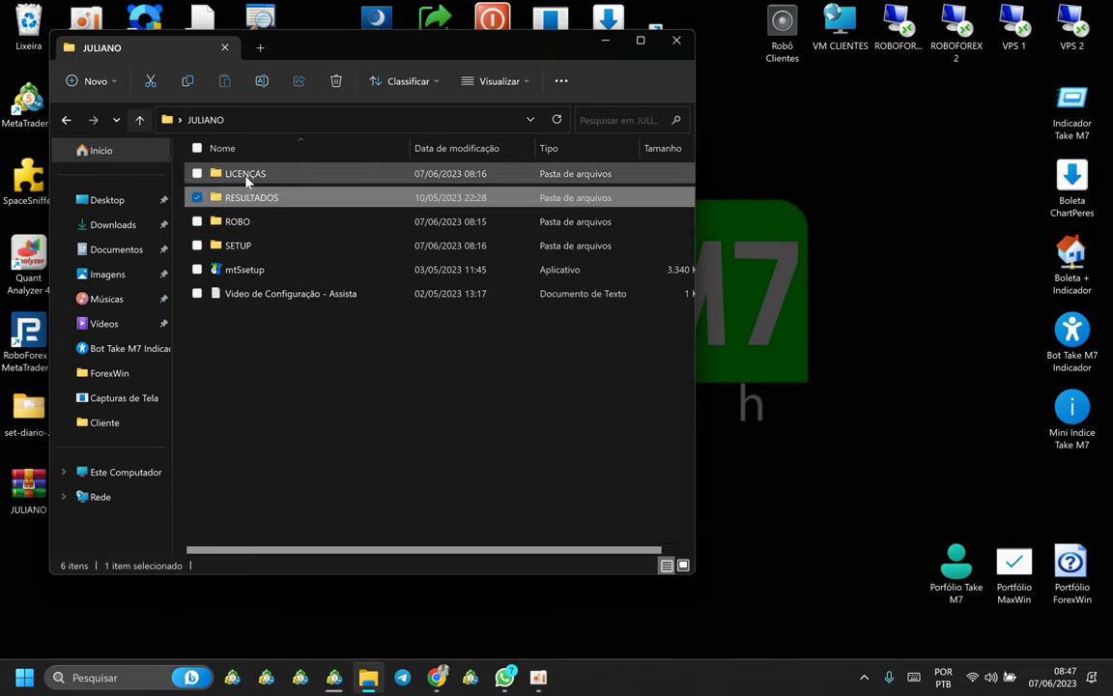
{"action": "double_click", "coordinate": [251, 224]}
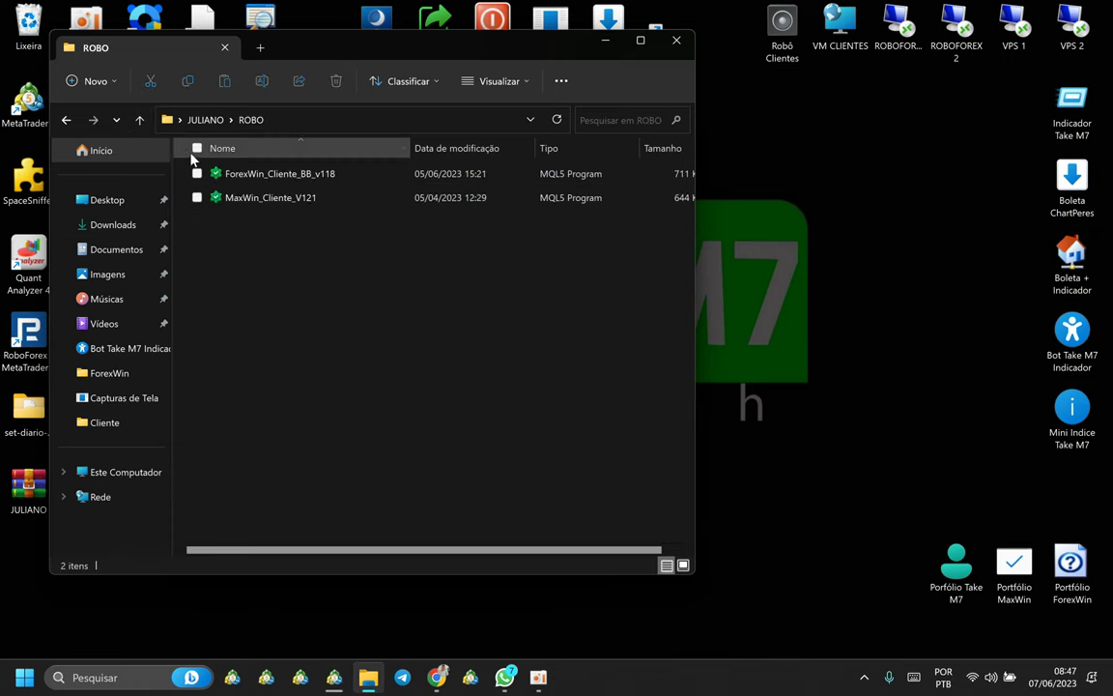
{"action": "left_click", "coordinate": [139, 119]}
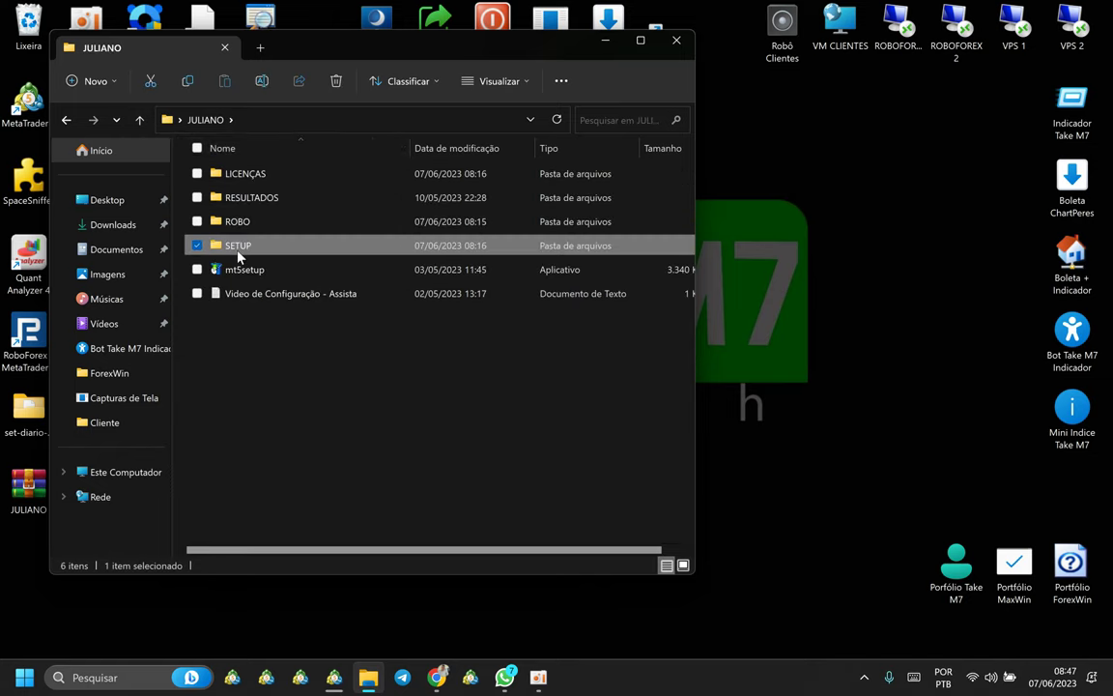
- Go to the ForexWin - Ultra folder inside SETUP > Forewin, undoing the accidental removal of the ForexWin - Moderado folder
{"action": "double_click", "coordinate": [237, 247]}
{"action": "double_click", "coordinate": [242, 180]}
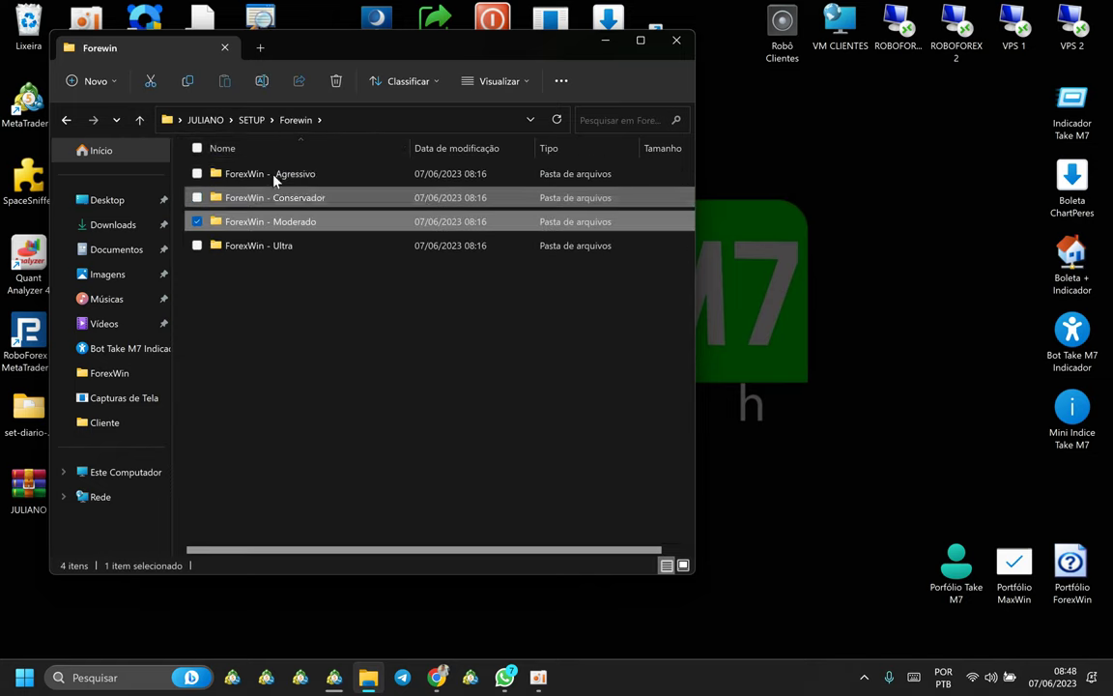
{"action": "key", "text": "Delete"}
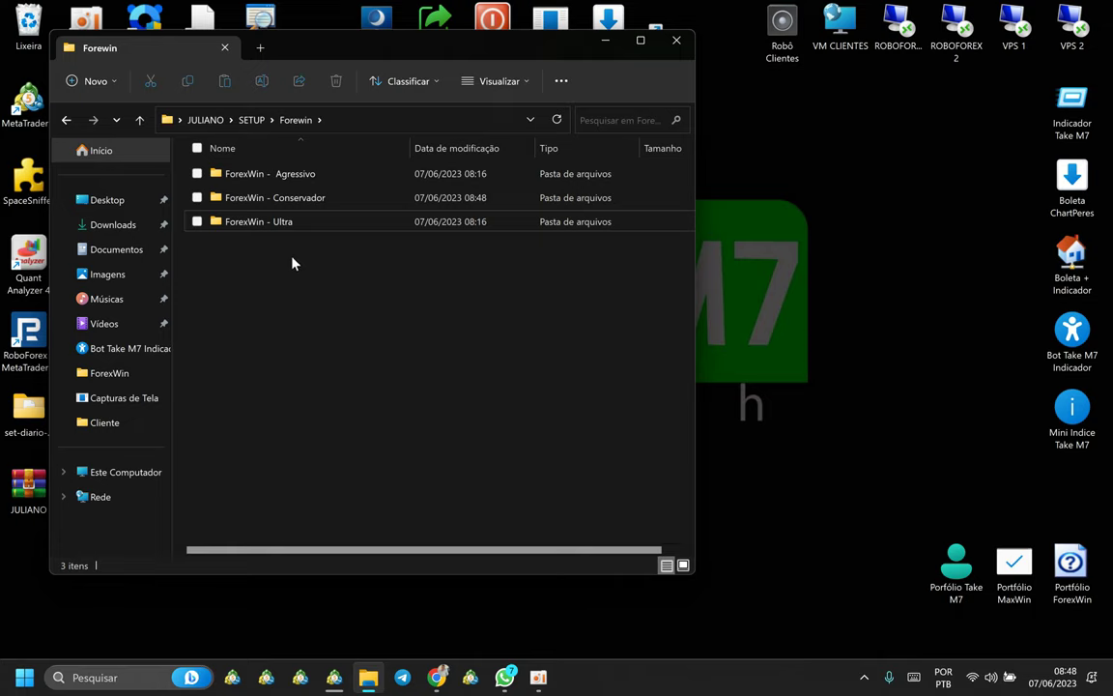
{"action": "key", "text": "ctrl+z"}
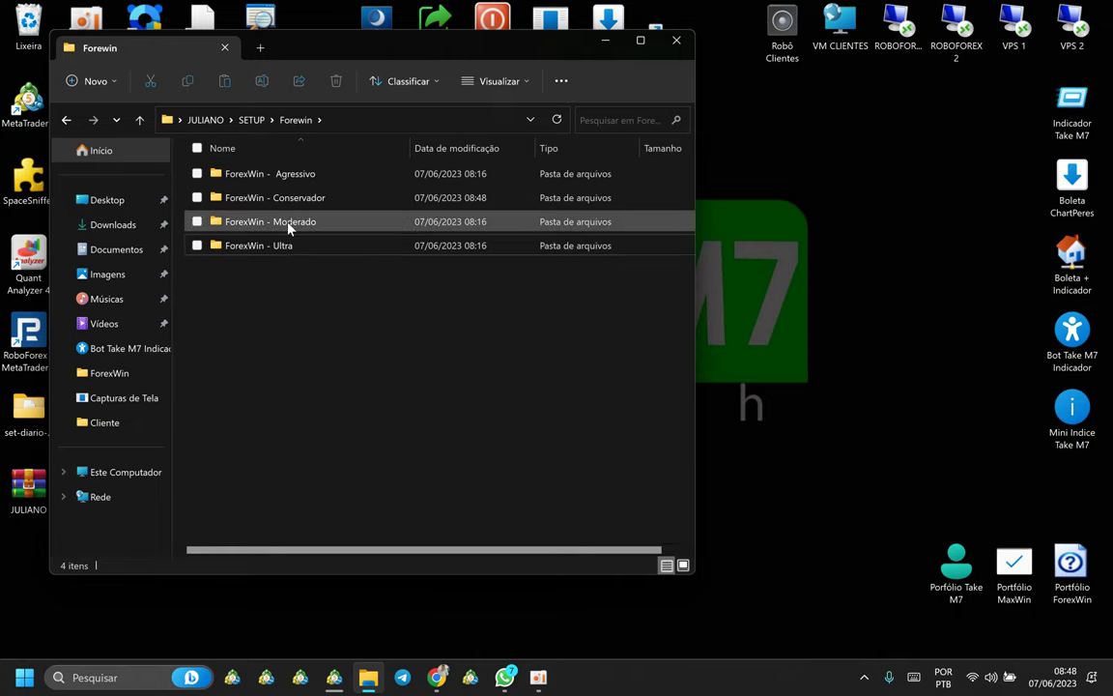
{"action": "double_click", "coordinate": [281, 246]}
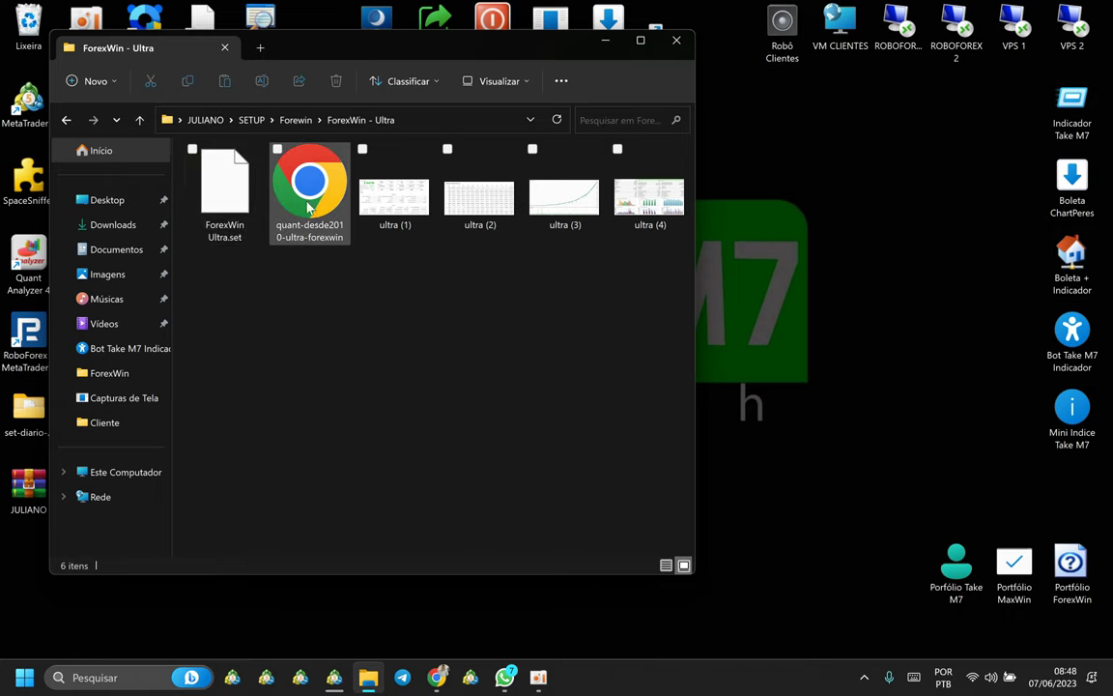
- View the ultra (2) monthly performance image and the ultra (4) report image, and close the image viewer and folder window
{"action": "double_click", "coordinate": [479, 214]}
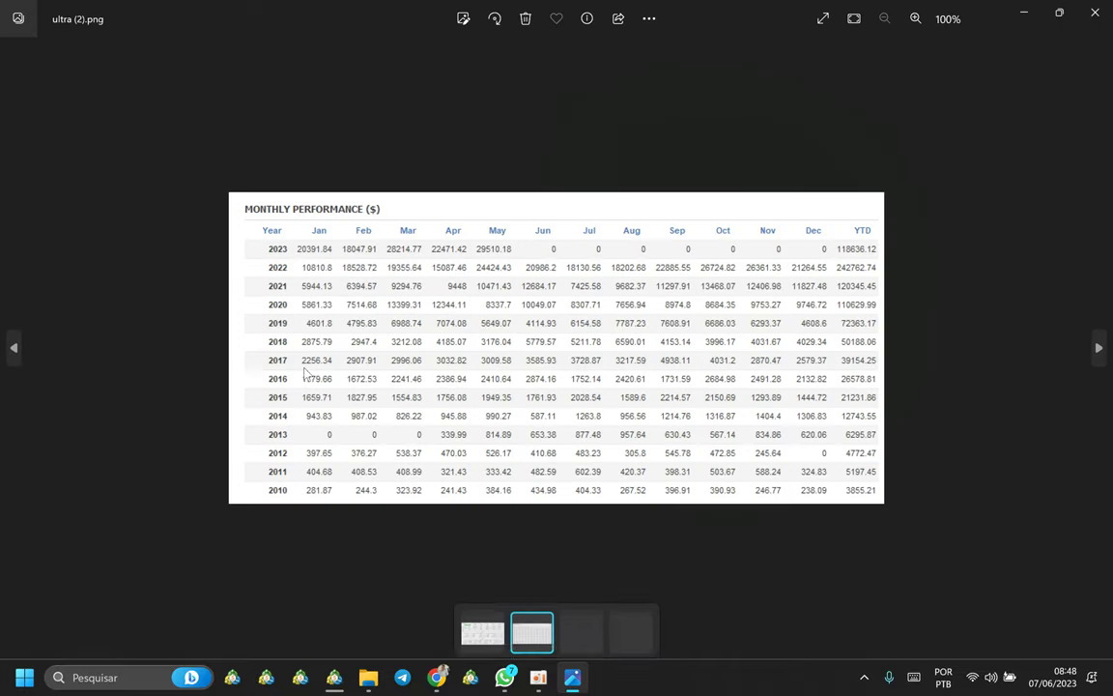
{"action": "key", "text": "alt+F4"}
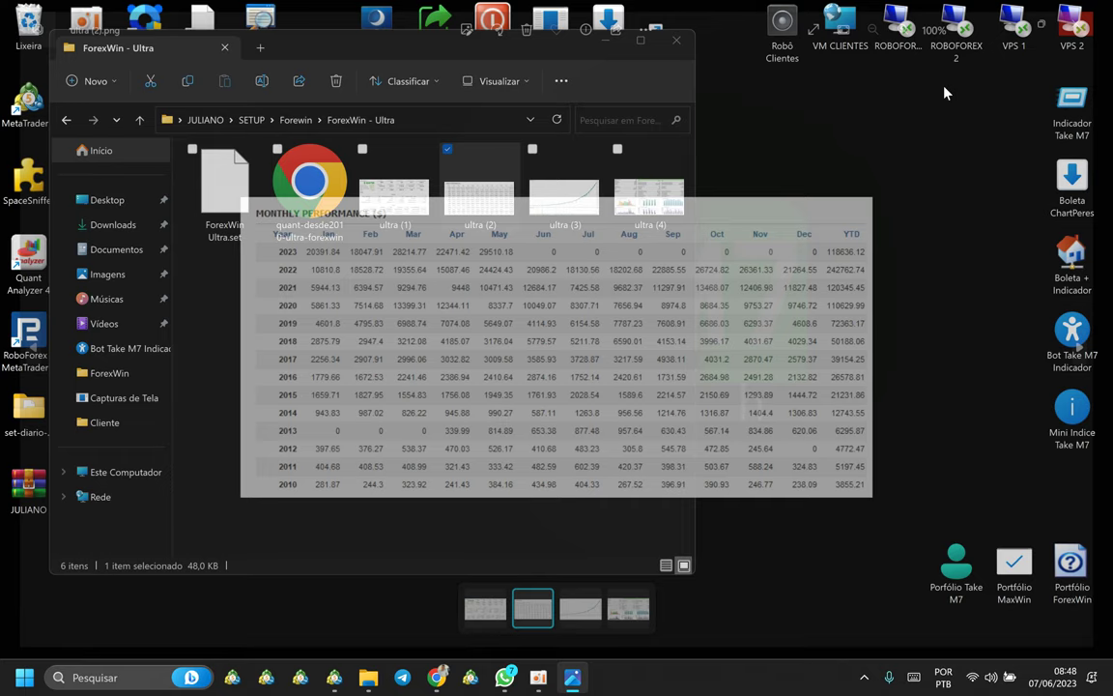
{"action": "left_click", "coordinate": [544, 198]}
{"action": "left_click", "coordinate": [401, 203]}
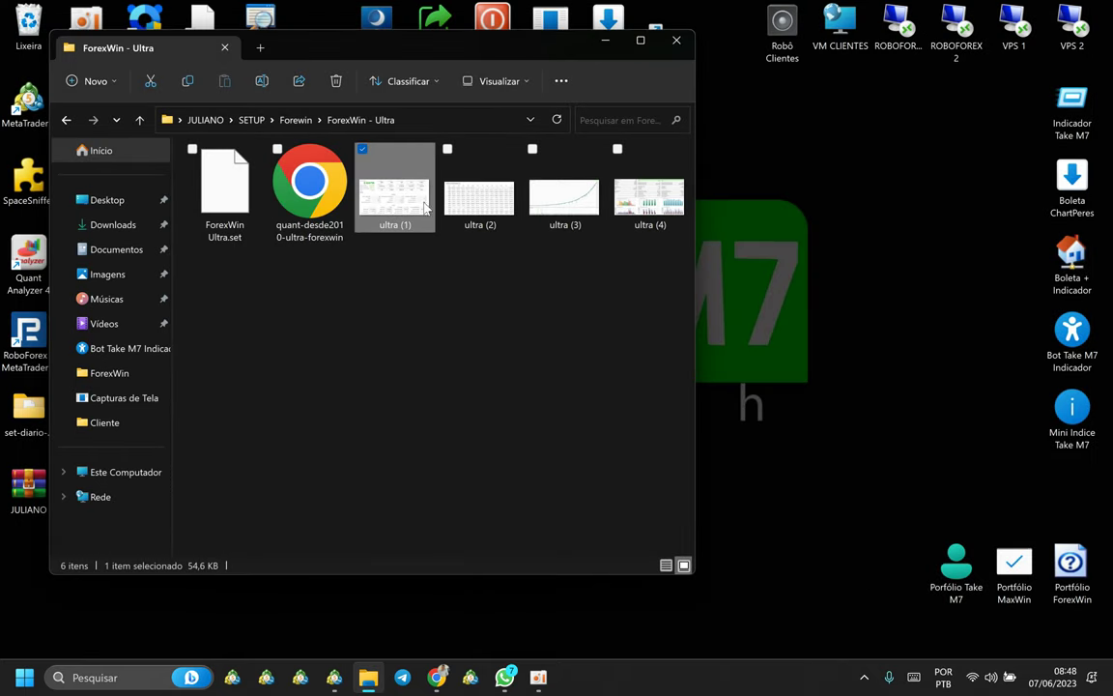
{"action": "double_click", "coordinate": [645, 194]}
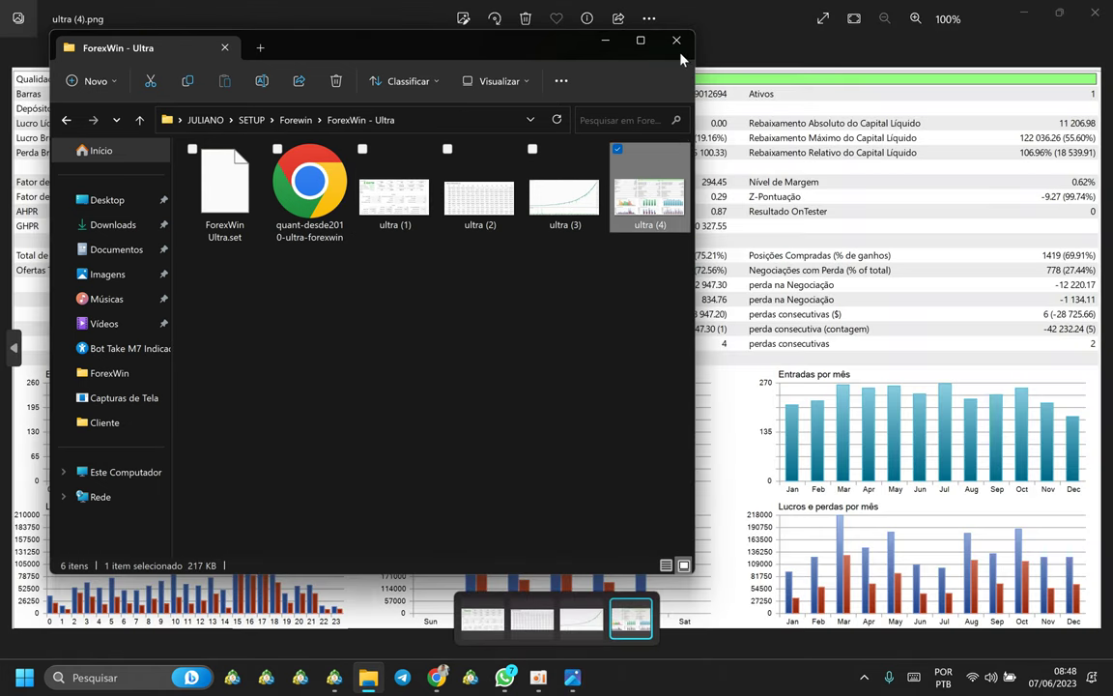
{"action": "left_click", "coordinate": [676, 41]}
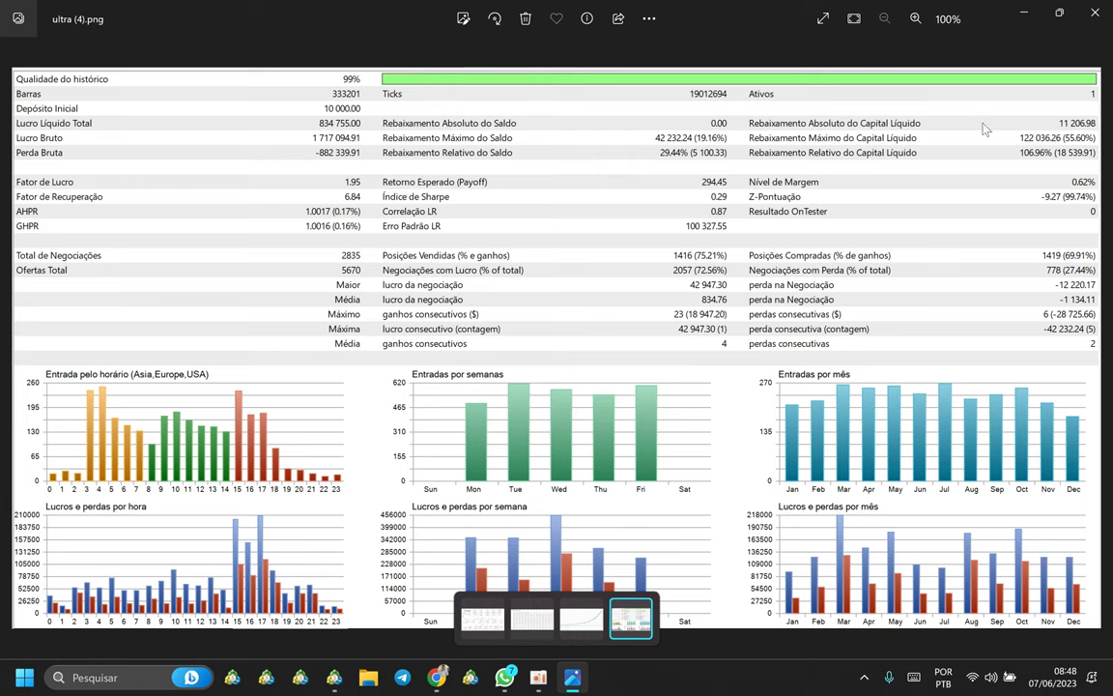
{"action": "left_click", "coordinate": [1088, 26]}
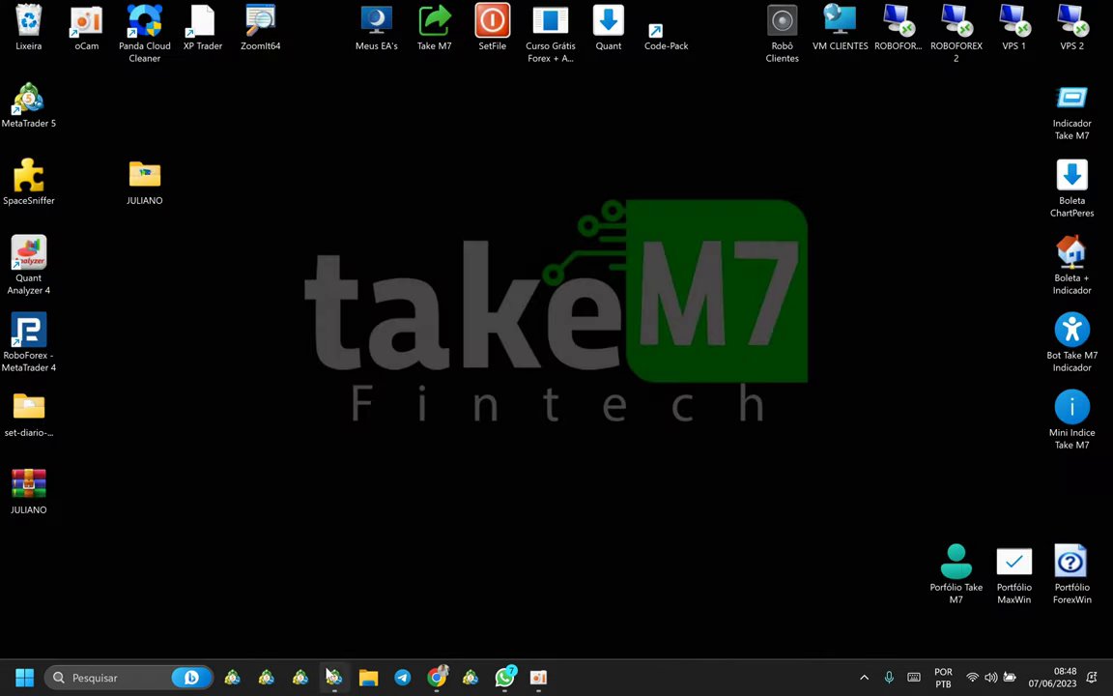
- Switch back to MetaTrader 5 and review the finished test's balance graph, report statistics and hourly, weekly and monthly charts
{"action": "mouse_move", "coordinate": [334, 678]}
{"action": "left_click", "coordinate": [328, 606]}
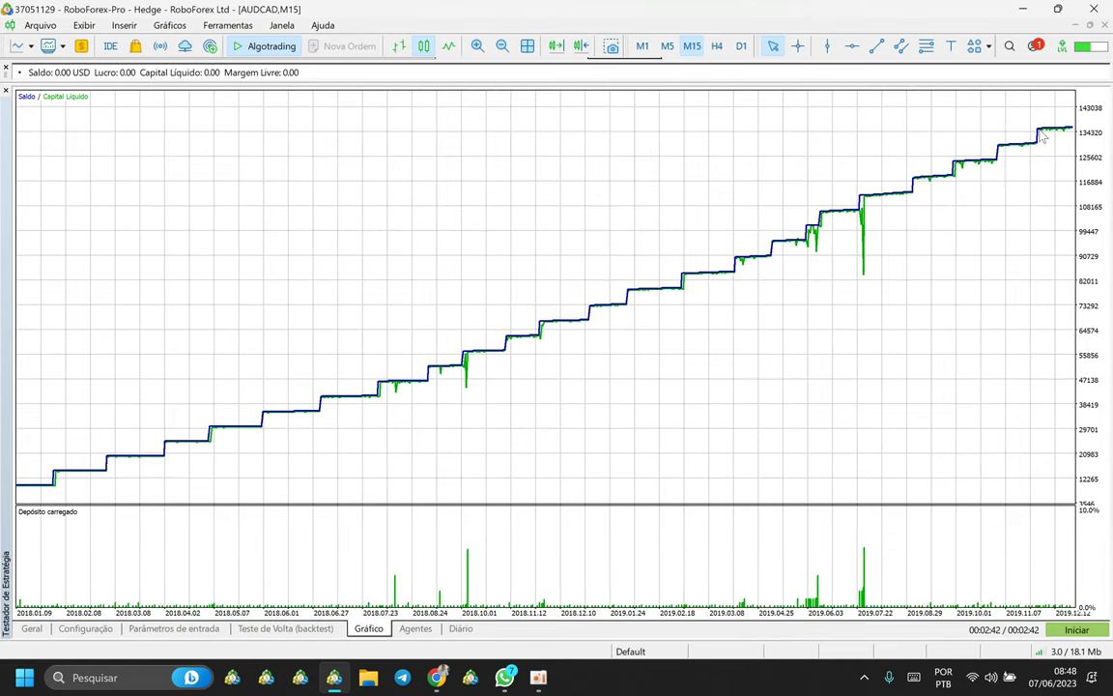
{"action": "left_click", "coordinate": [282, 627]}
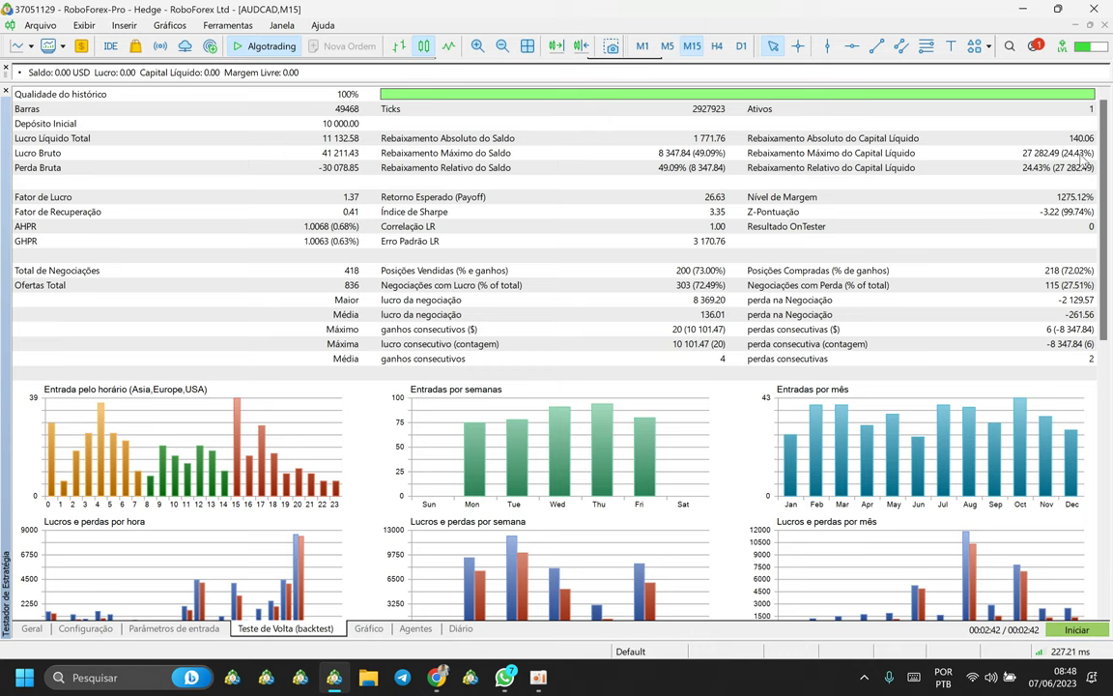
{"action": "scroll", "coordinate": [869, 290], "scroll_direction": "down", "scroll_amount": 1}
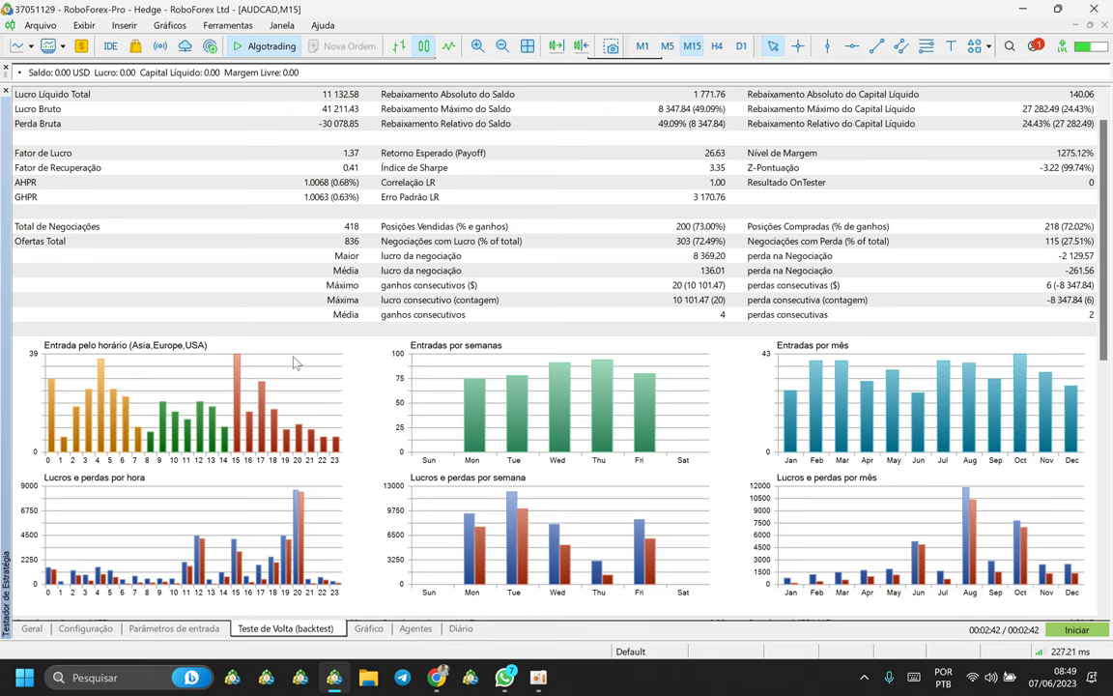
{"action": "scroll", "coordinate": [418, 305], "scroll_direction": "up", "scroll_amount": 1}
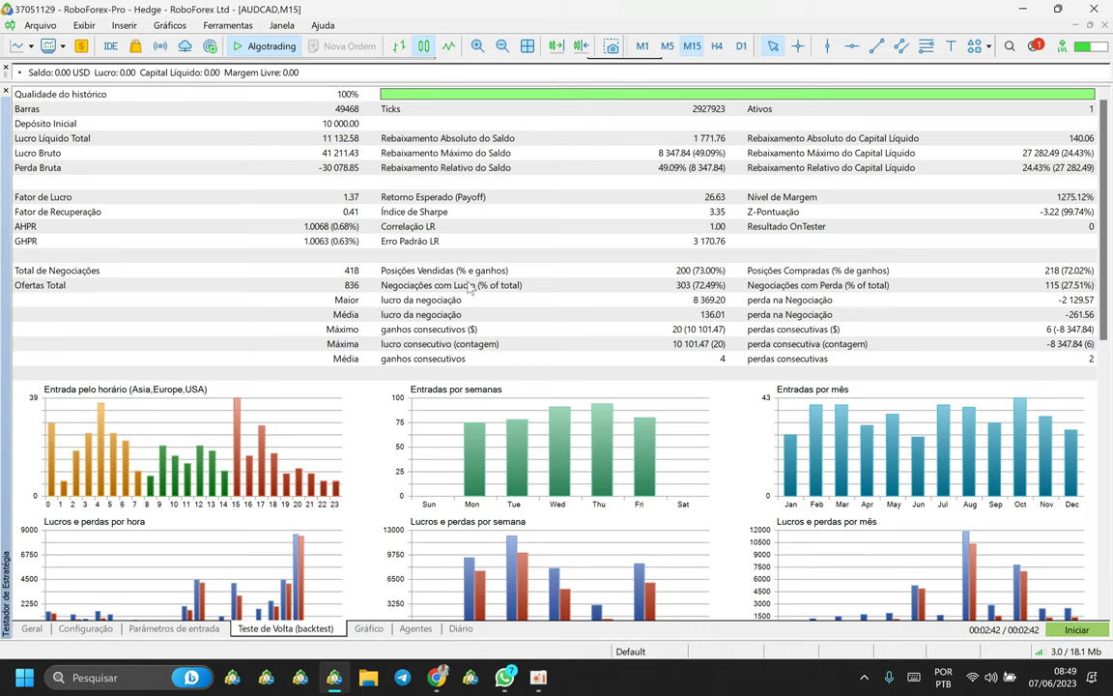
- Set the Depósito Mensal Backtest input parameter to 0
{"action": "left_click", "coordinate": [173, 628]}
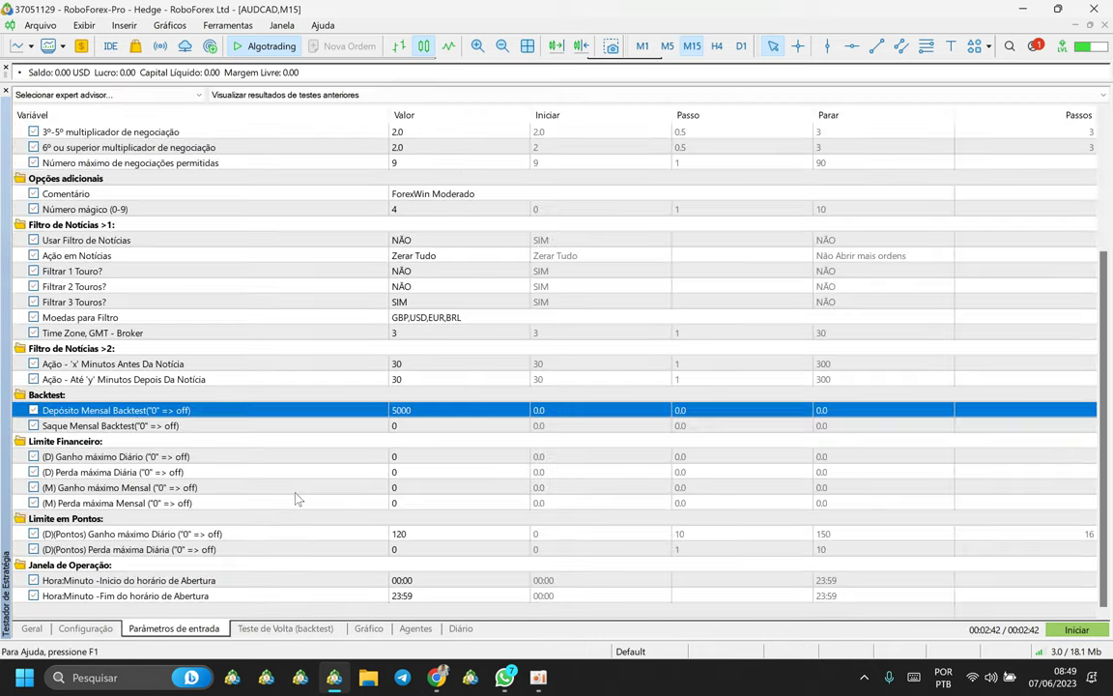
{"action": "left_click", "coordinate": [427, 410]}
{"action": "type", "text": "0"}
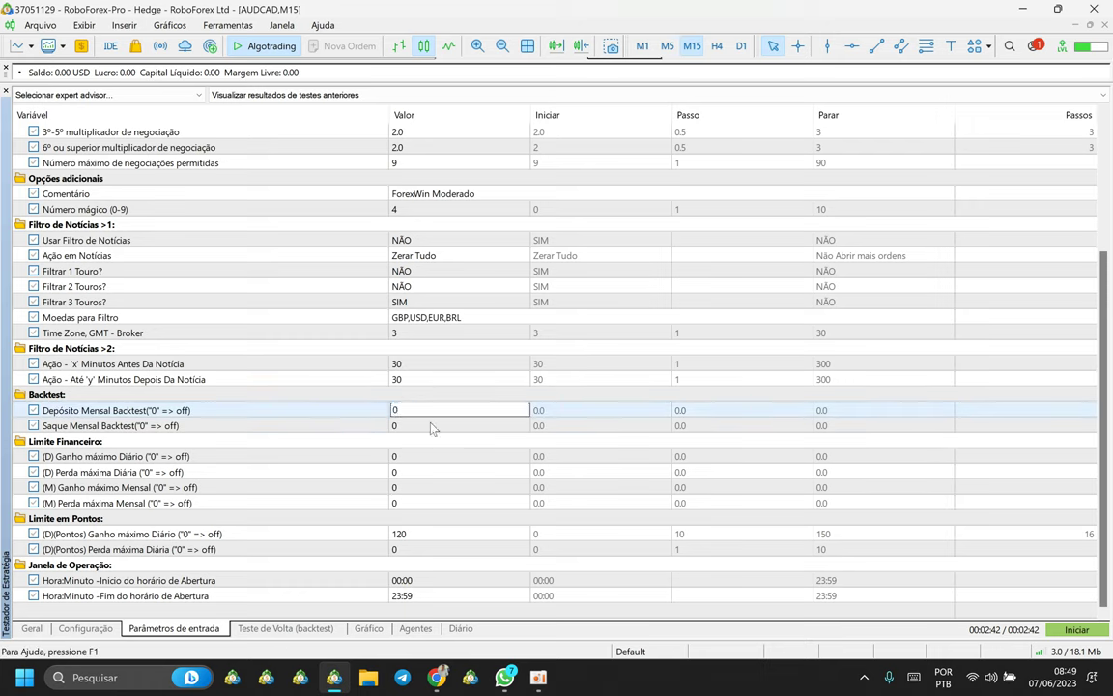
{"action": "left_click", "coordinate": [430, 442]}
- Change the monthly deposit in the Backtest parameter group to 100000
{"action": "left_click", "coordinate": [422, 411]}
{"action": "left_click", "coordinate": [422, 410]}
{"action": "type", "text": "100000"}
{"action": "left_click", "coordinate": [431, 427]}
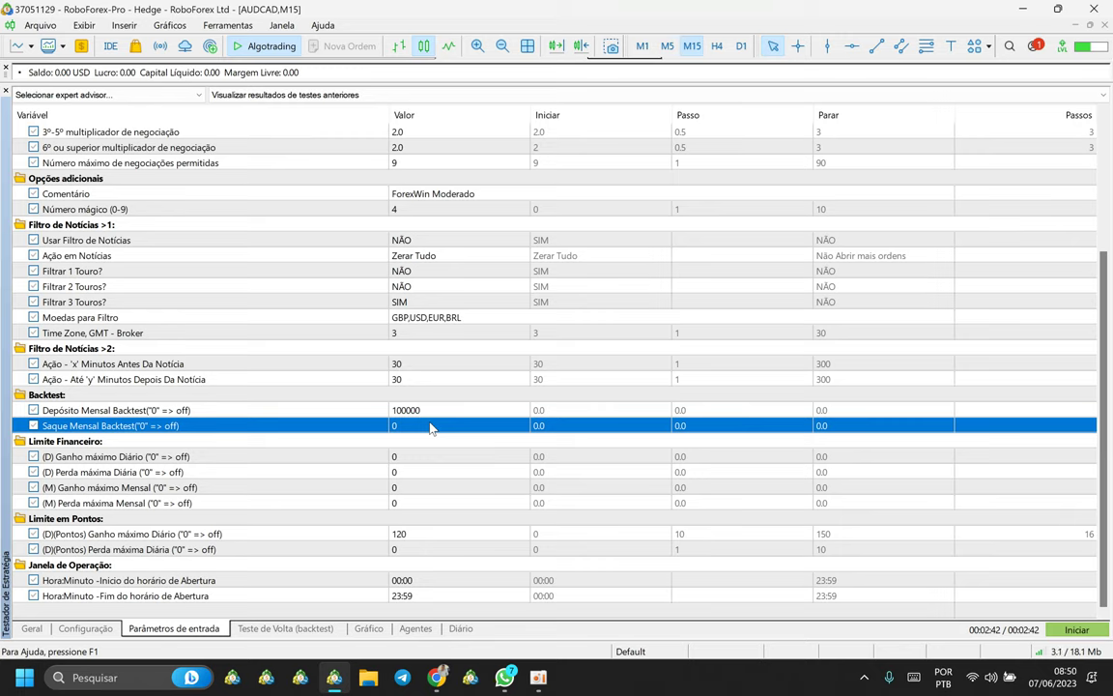
- Reset the monthly deposit in the Backtest parameter group to 0
{"action": "double_click", "coordinate": [433, 411]}
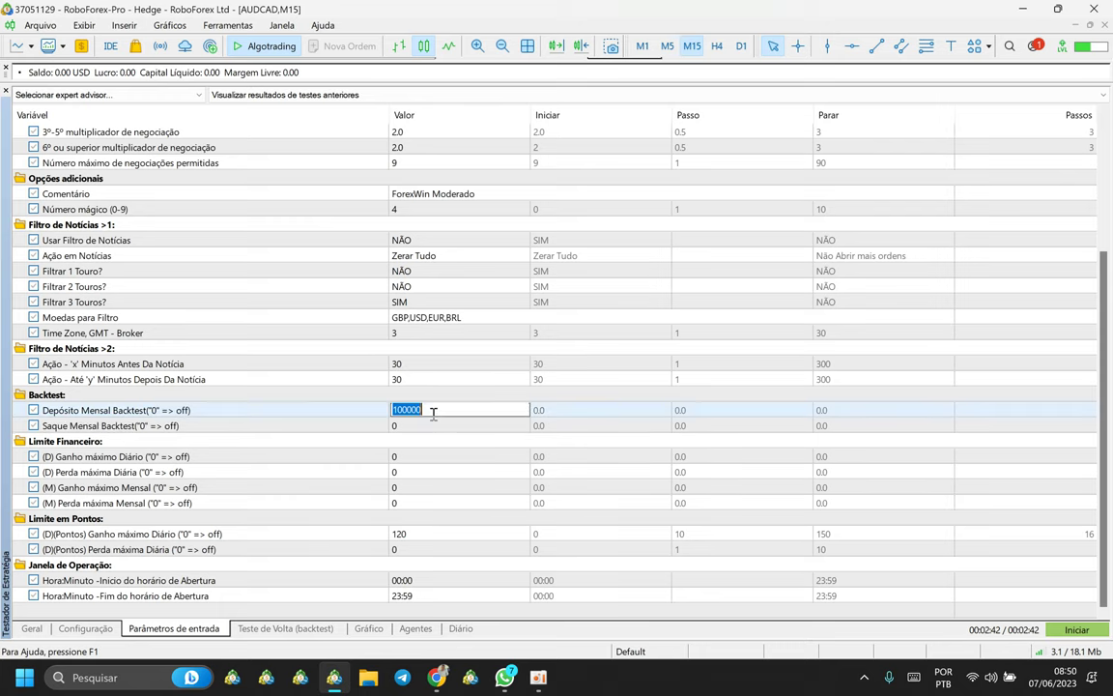
{"action": "type", "text": "0"}
{"action": "left_click", "coordinate": [439, 431]}
{"action": "left_click", "coordinate": [427, 413]}
{"action": "left_click", "coordinate": [439, 429]}
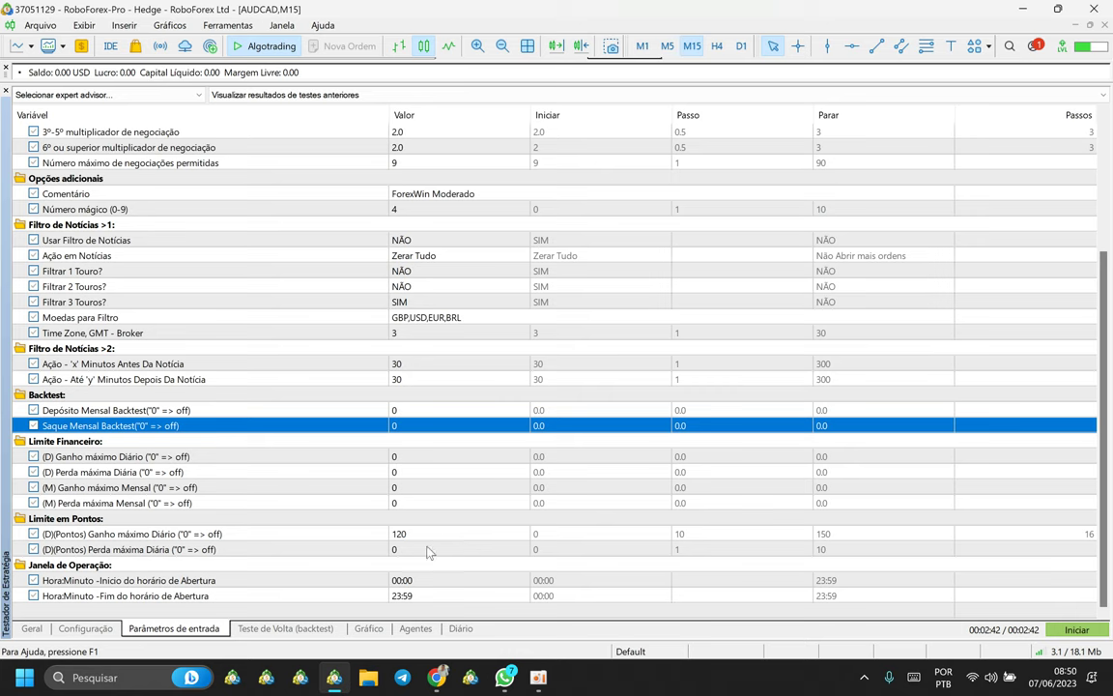
- Load the ForexWin Ultra.set parameters from the client's SETUP > Forewin > ForexWin - Ultra folder and check the opening-hours window
{"action": "right_click", "coordinate": [408, 348]}
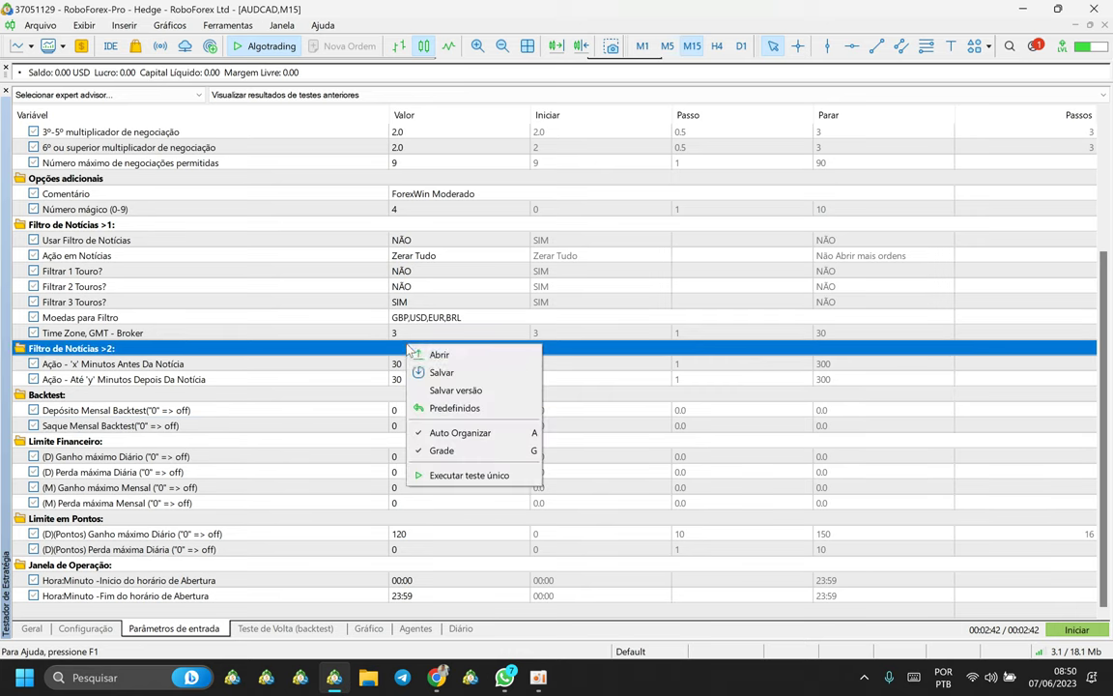
{"action": "left_click", "coordinate": [434, 355]}
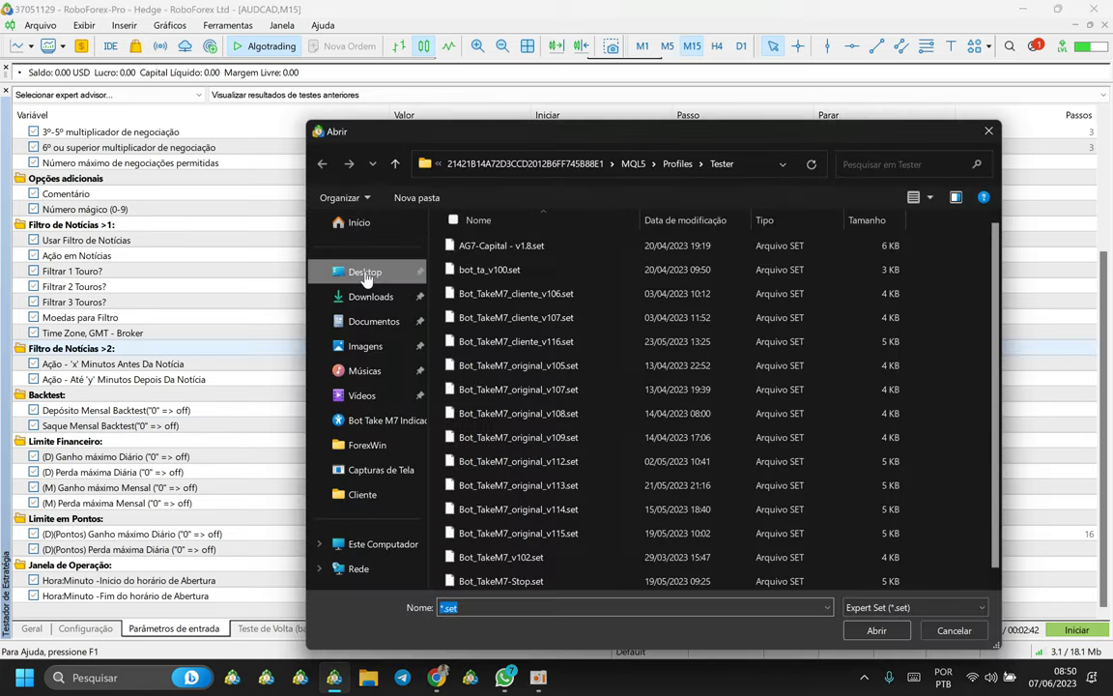
{"action": "left_click", "coordinate": [360, 271]}
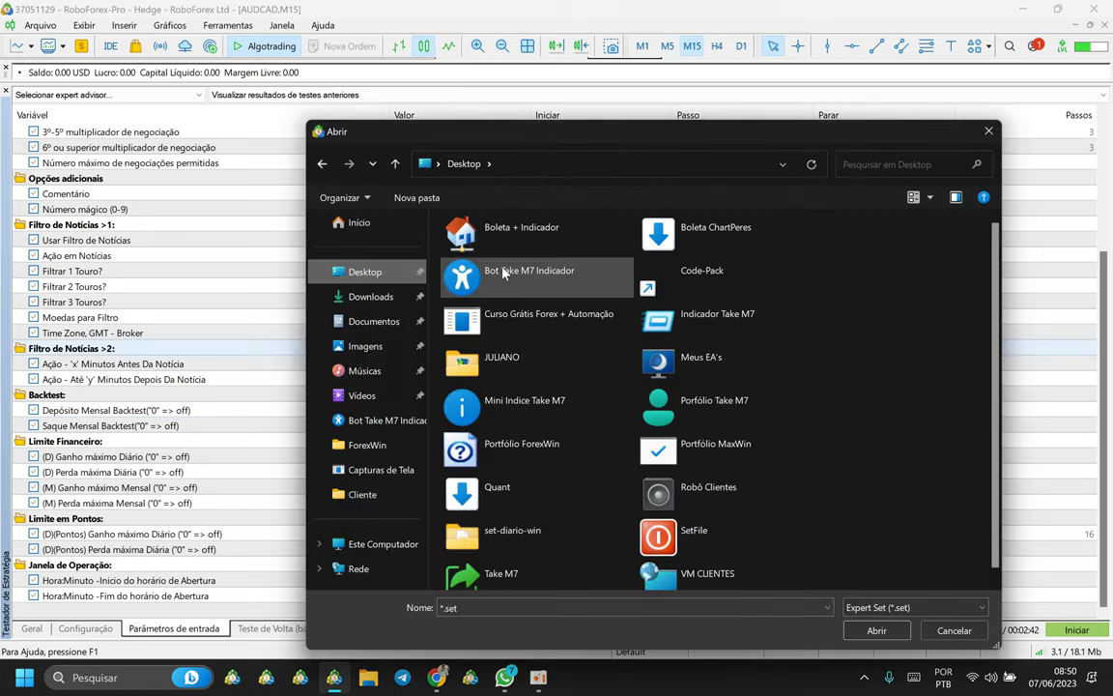
{"action": "double_click", "coordinate": [491, 354]}
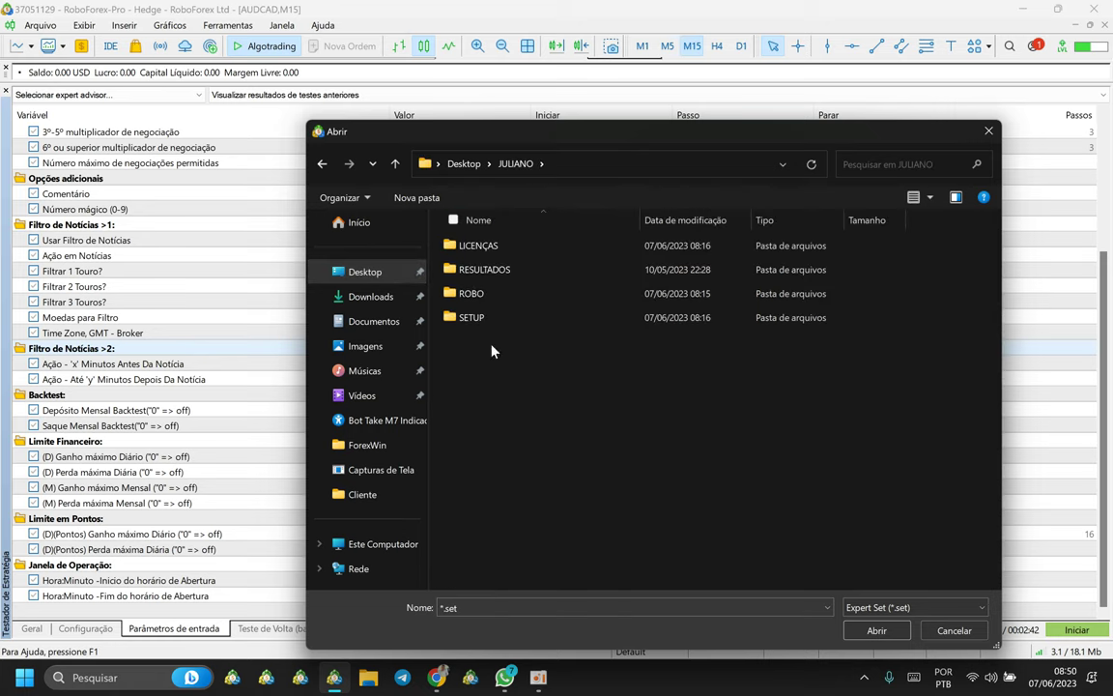
{"action": "double_click", "coordinate": [482, 294]}
{"action": "left_click", "coordinate": [395, 163]}
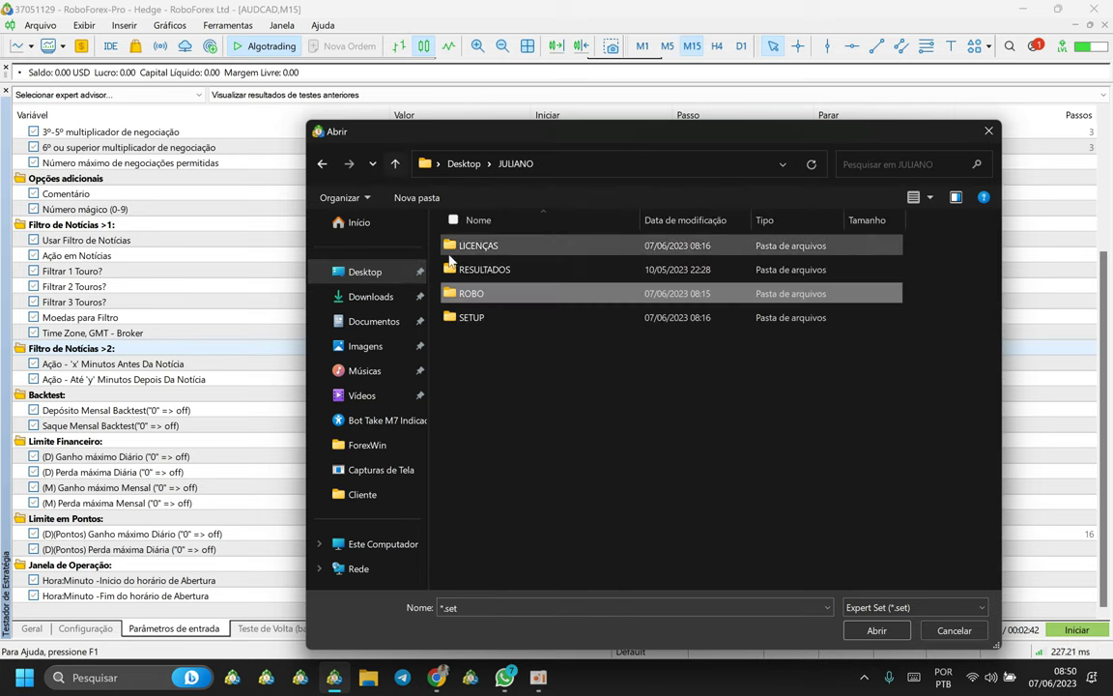
{"action": "double_click", "coordinate": [475, 319]}
{"action": "double_click", "coordinate": [465, 245]}
{"action": "double_click", "coordinate": [496, 320]}
{"action": "double_click", "coordinate": [499, 247]}
{"action": "left_click", "coordinate": [445, 580]}
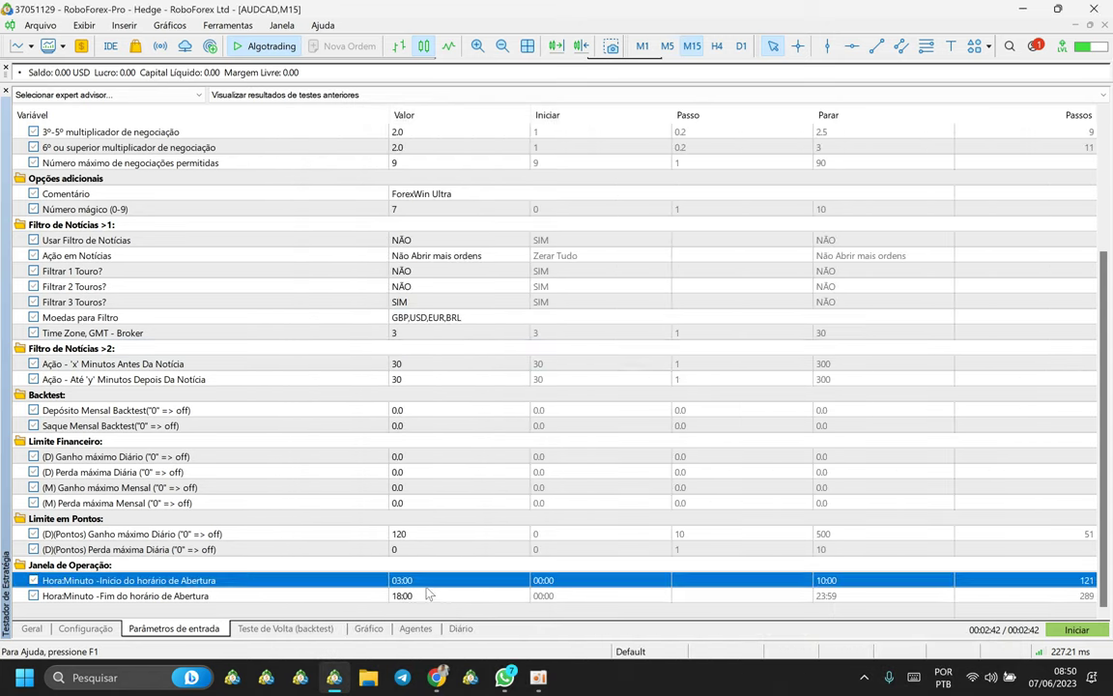
{"action": "left_click", "coordinate": [427, 594]}
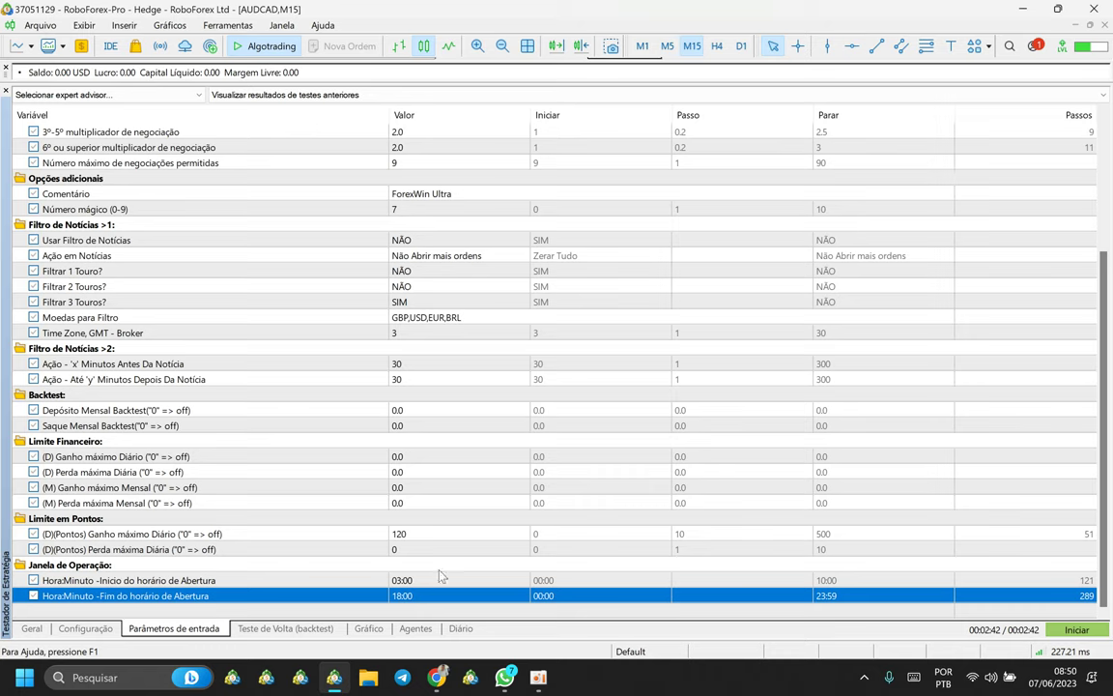
- Set the custom test period from 2015.01.01 to 2023.06.01 and start the backtest
{"action": "left_click", "coordinate": [102, 628]}
{"action": "left_click", "coordinate": [187, 146]}
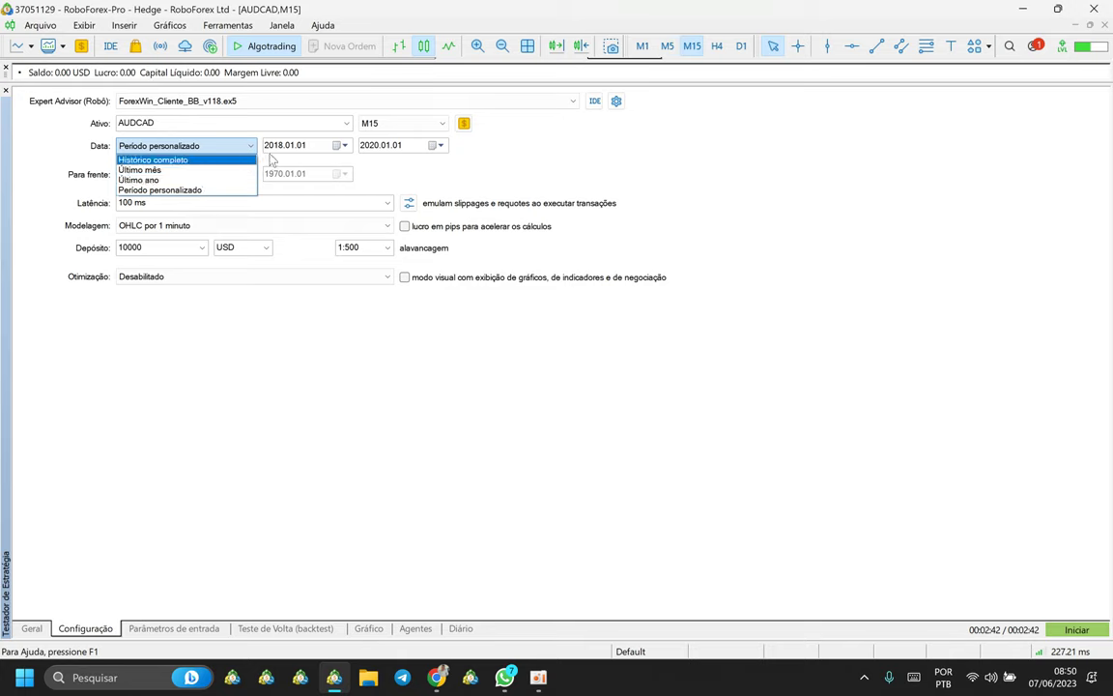
{"action": "left_click", "coordinate": [146, 189]}
{"action": "left_click", "coordinate": [271, 146]}
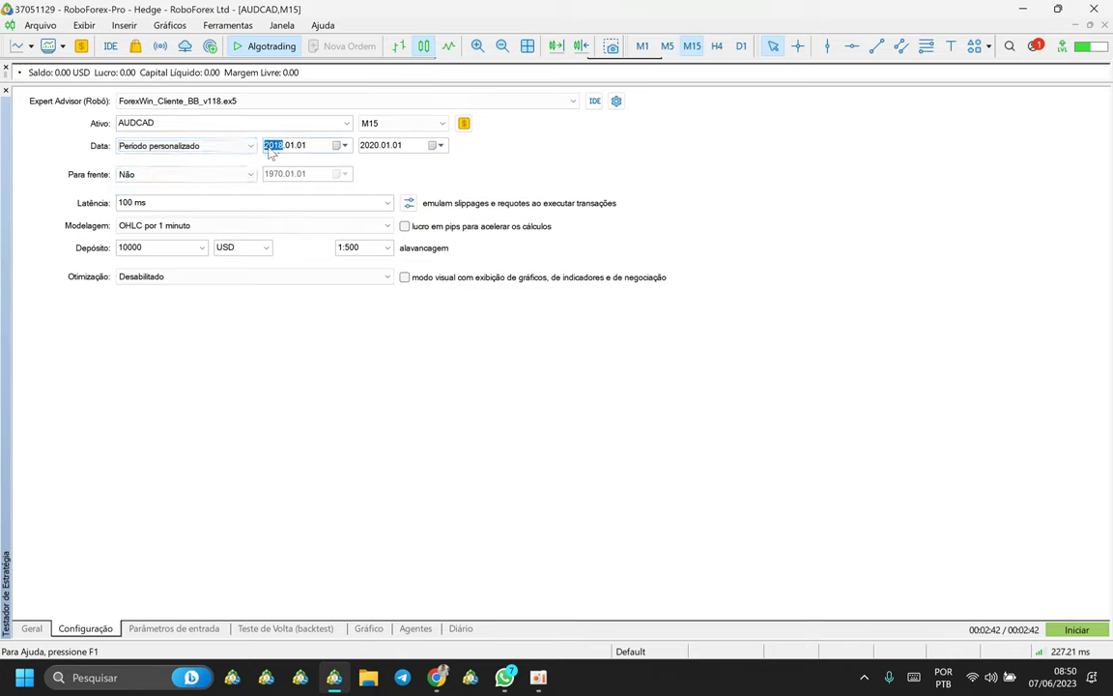
{"action": "type", "text": "2015"}
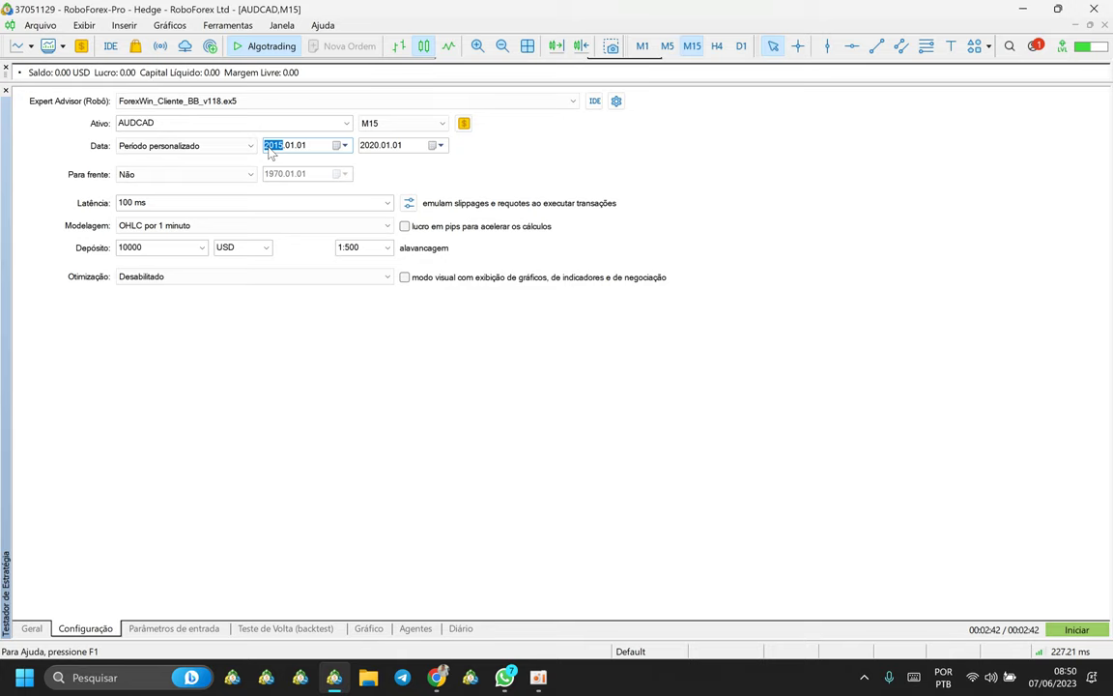
{"action": "left_click", "coordinate": [369, 146]}
{"action": "type", "text": "2023"}
{"action": "left_click", "coordinate": [389, 146]}
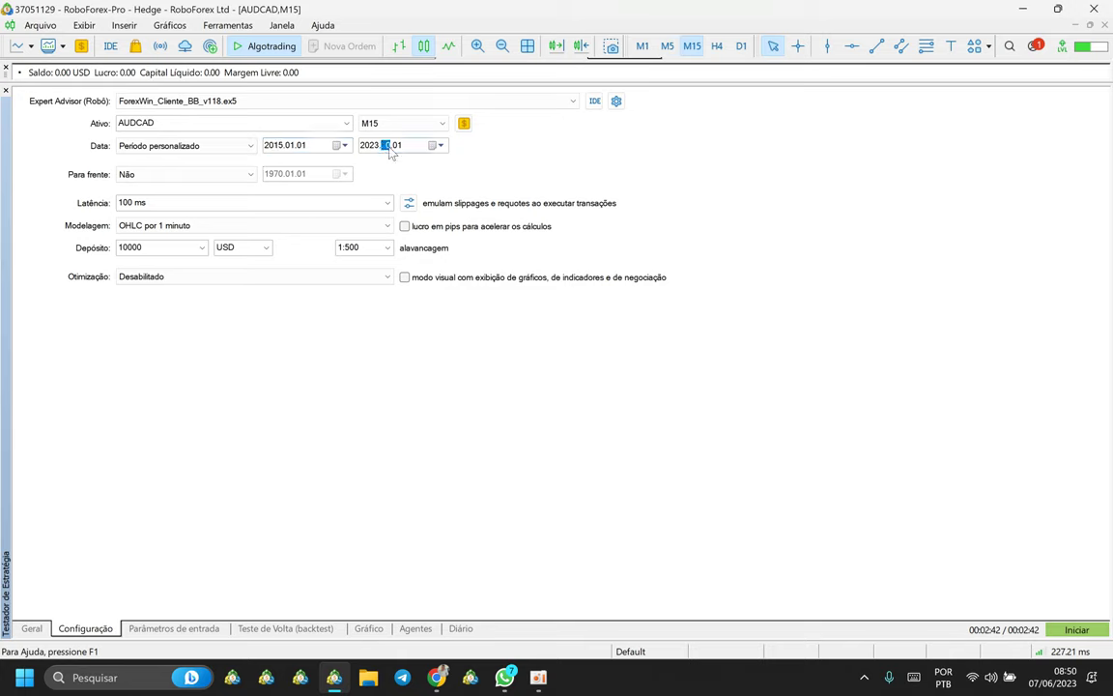
{"action": "left_click", "coordinate": [359, 154]}
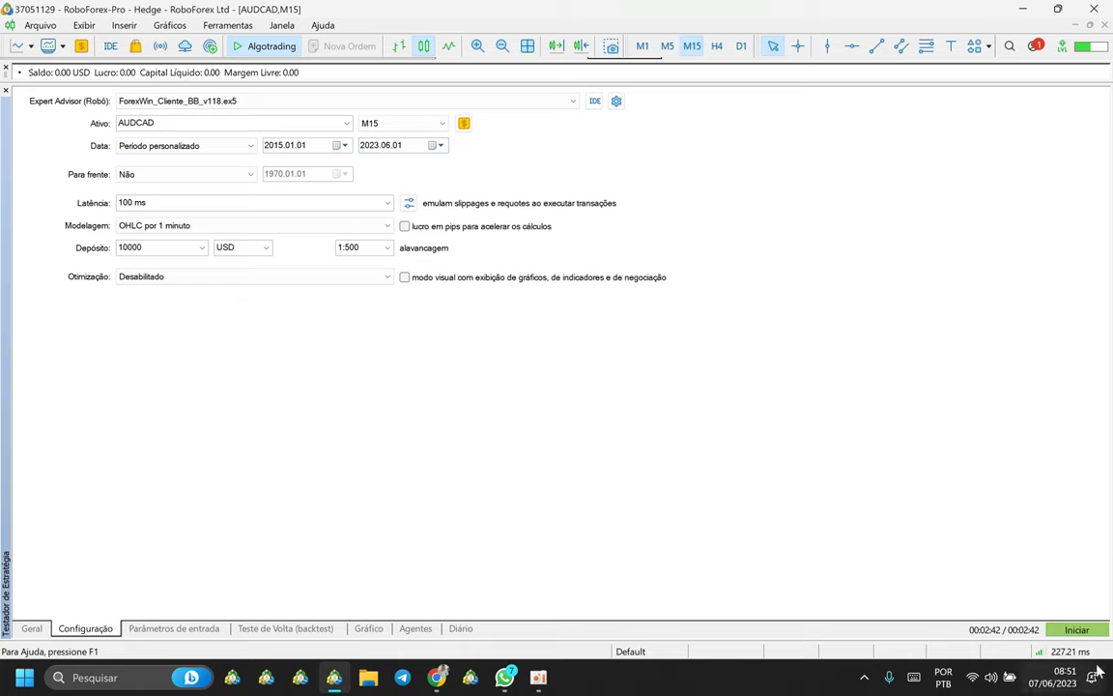
{"action": "left_click", "coordinate": [1077, 628]}
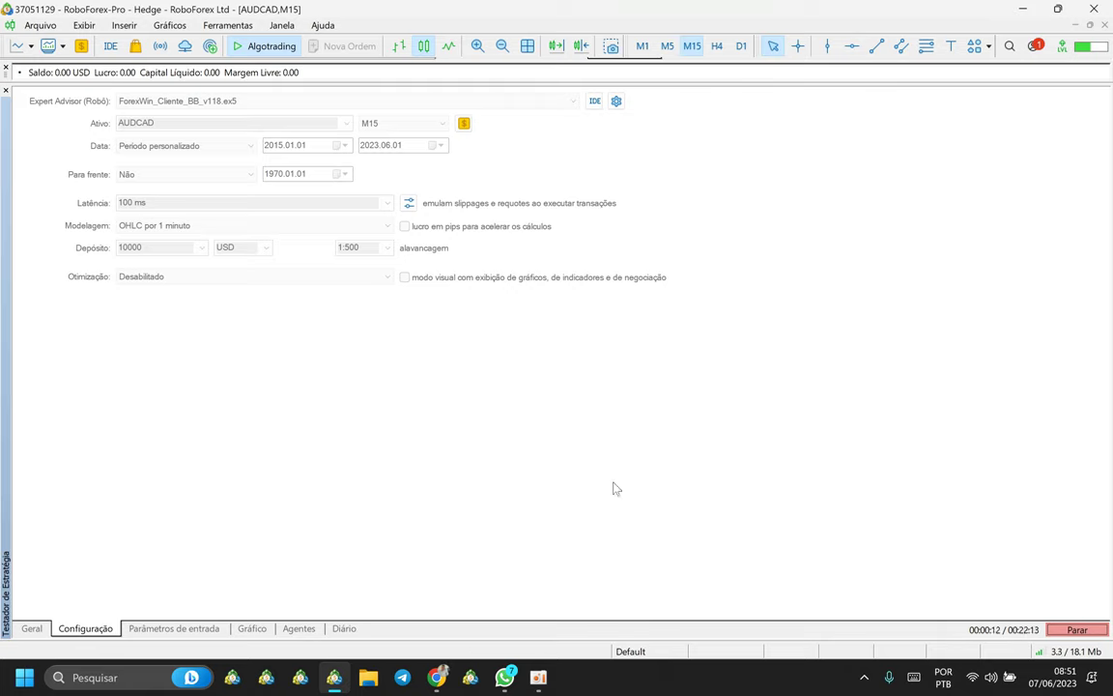
- Stop the running backtest and check the symbol list and its options in Market Watch
{"action": "left_click", "coordinate": [1075, 630]}
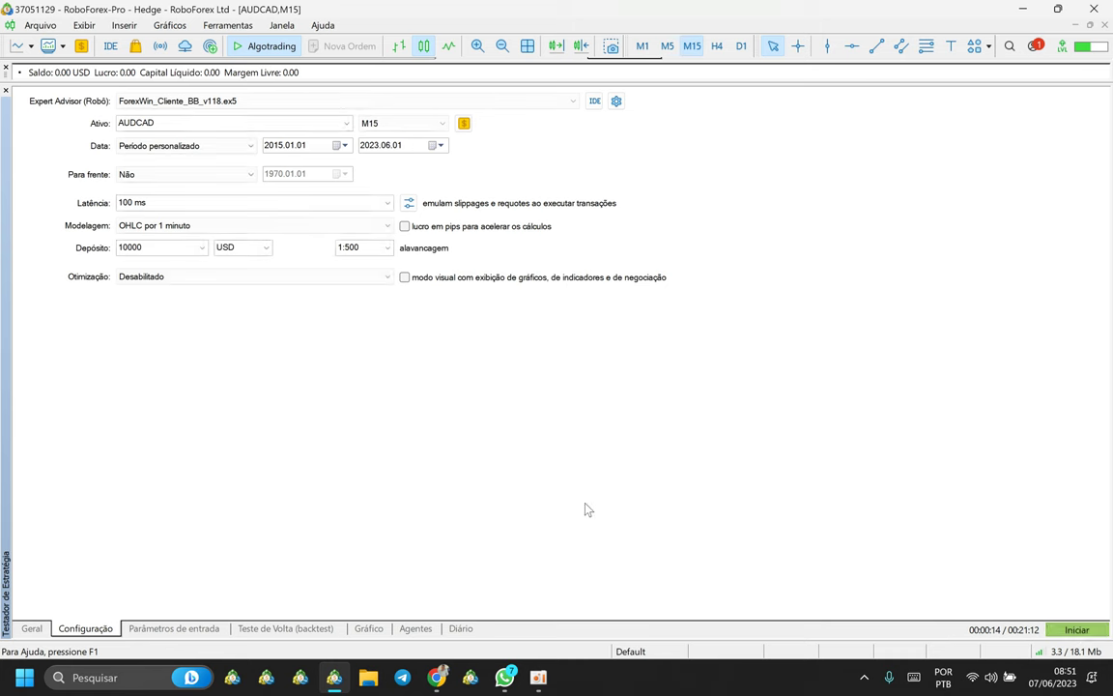
{"action": "left_click_drag", "start_coordinate": [237, 91], "coordinate": [232, 402]}
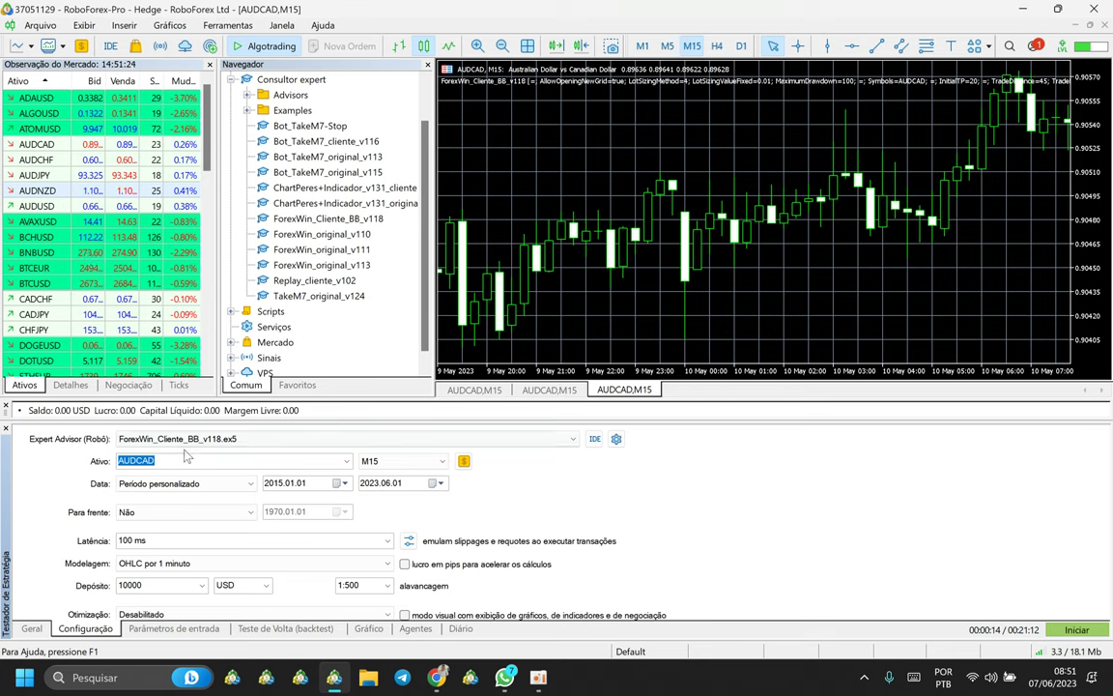
{"action": "right_click", "coordinate": [69, 209]}
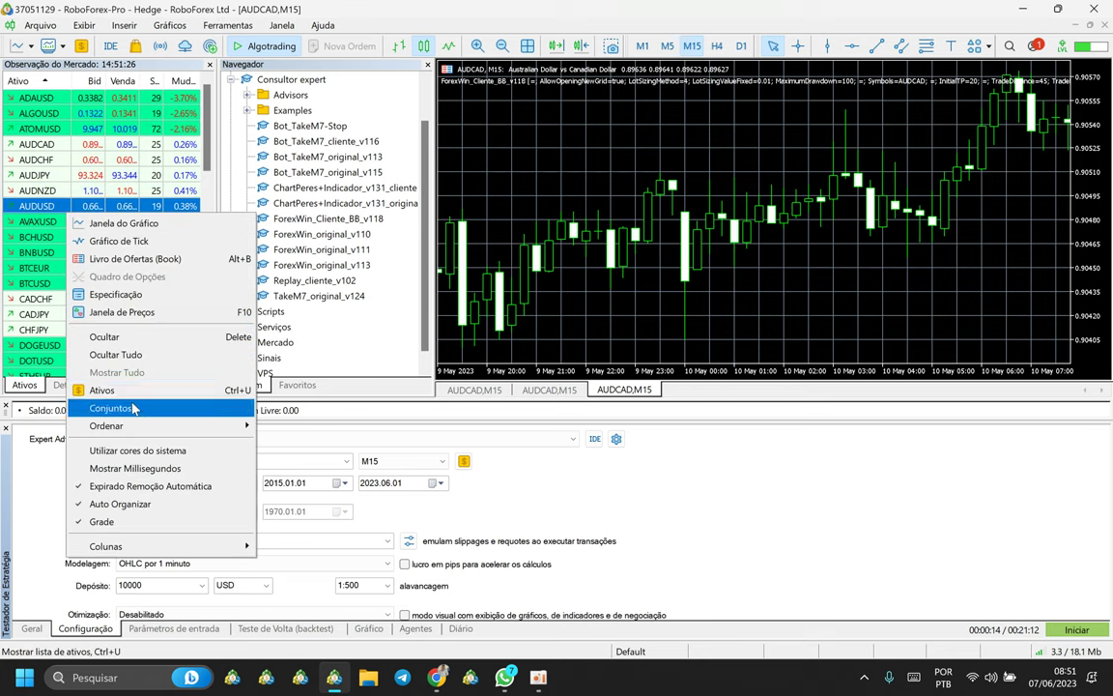
{"action": "left_click", "coordinate": [53, 331]}
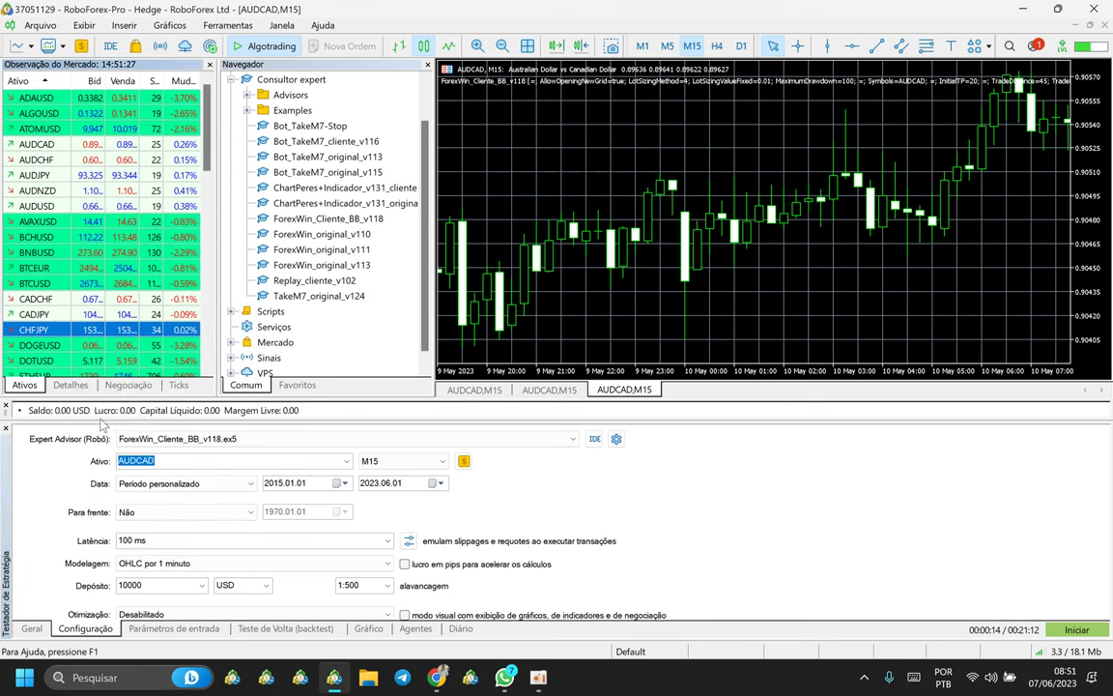
{"action": "left_click_drag", "start_coordinate": [87, 330], "coordinate": [96, 85]}
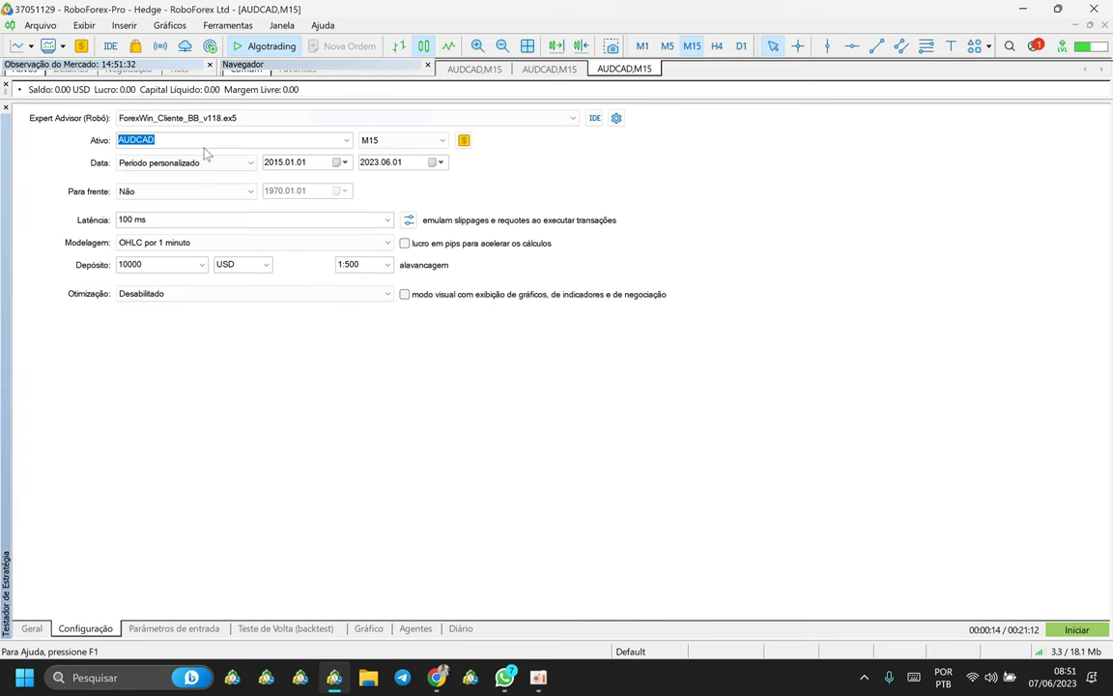
{"action": "left_click", "coordinate": [299, 580]}
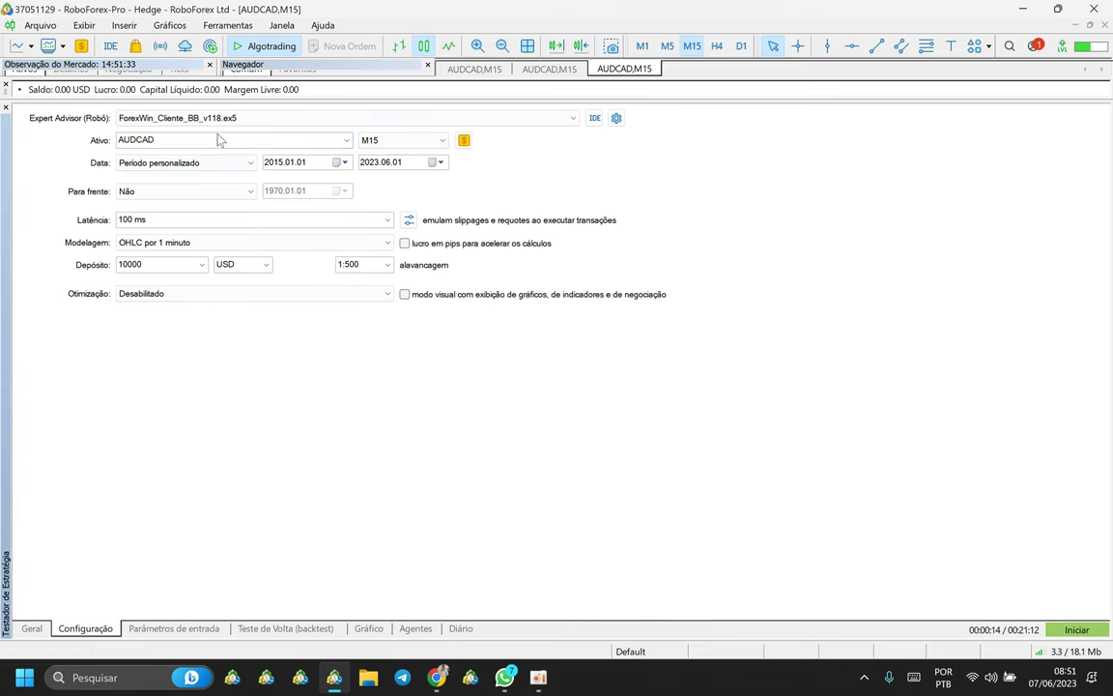
- Load the ForexWin Moderado parameters from the client's SETUP > Forewin > ForexWin - Moderado folder on the desktop
{"action": "left_click", "coordinate": [174, 628]}
{"action": "scroll", "coordinate": [447, 558], "scroll_direction": "down", "scroll_amount": 1}
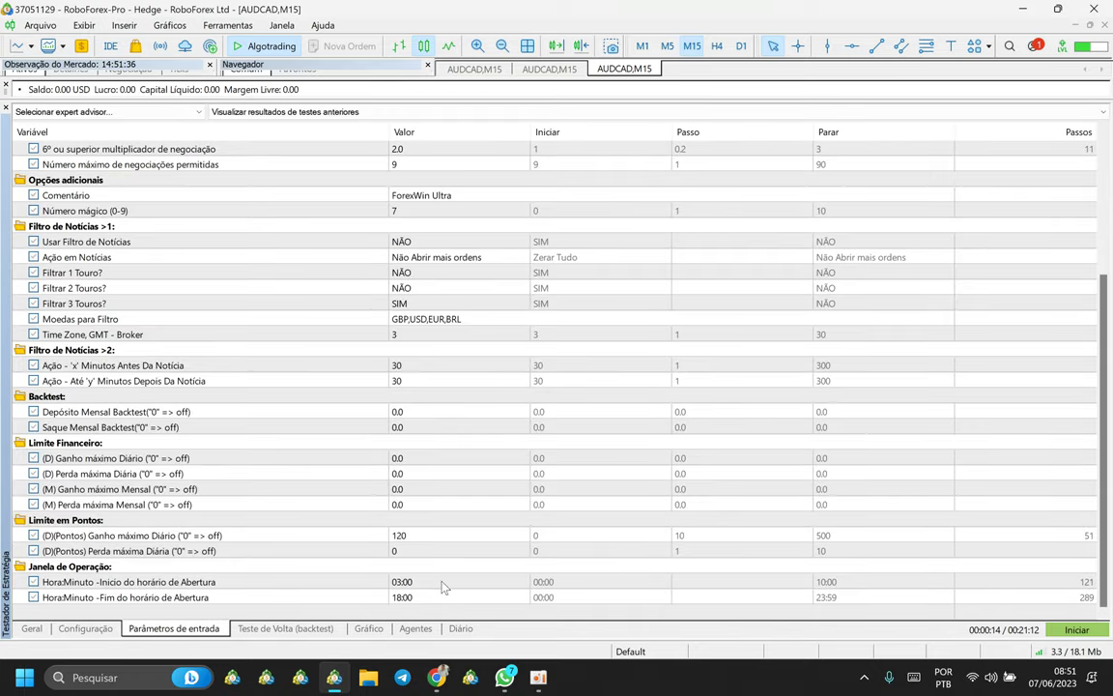
{"action": "right_click", "coordinate": [392, 366]}
{"action": "left_click", "coordinate": [402, 378]}
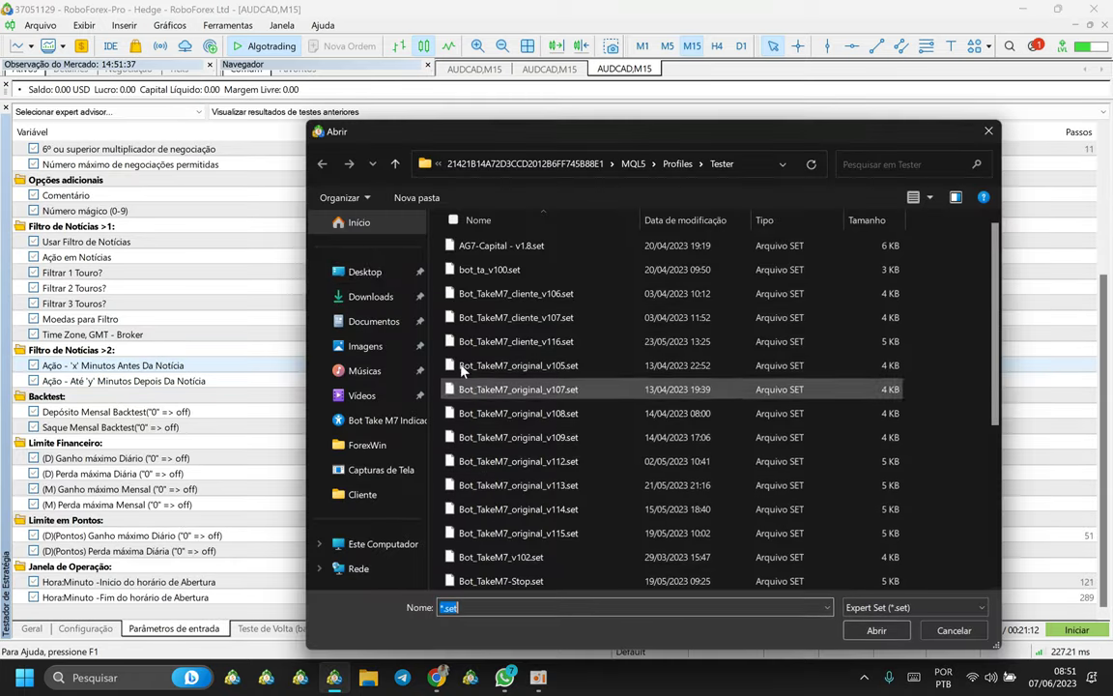
{"action": "left_click", "coordinate": [367, 275]}
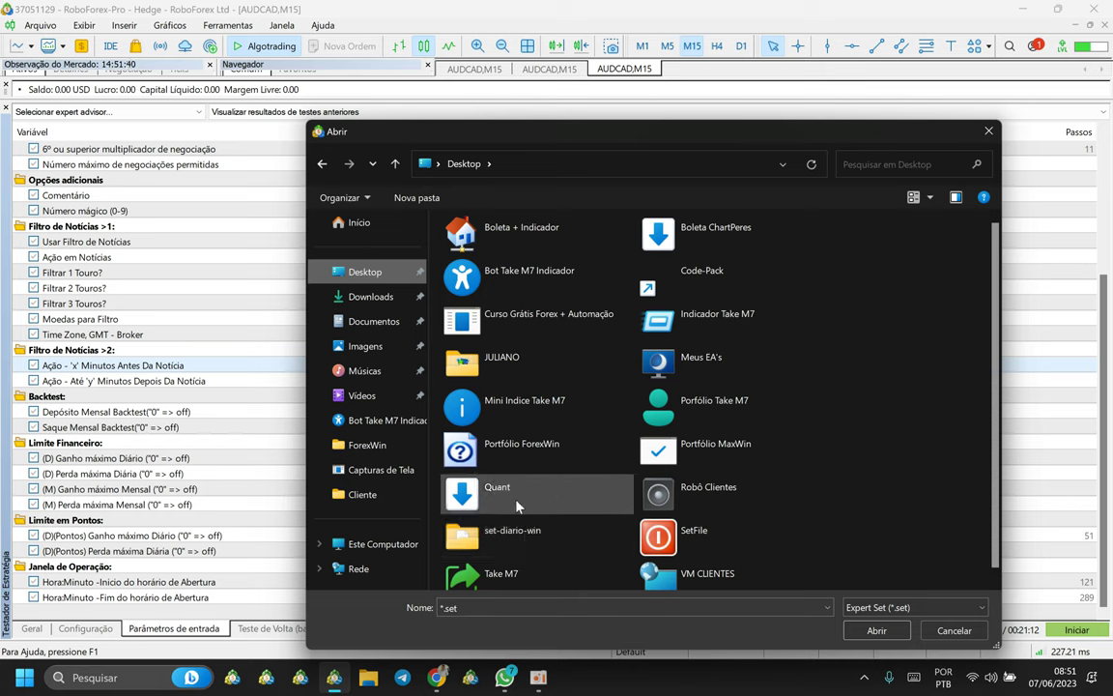
{"action": "double_click", "coordinate": [462, 356]}
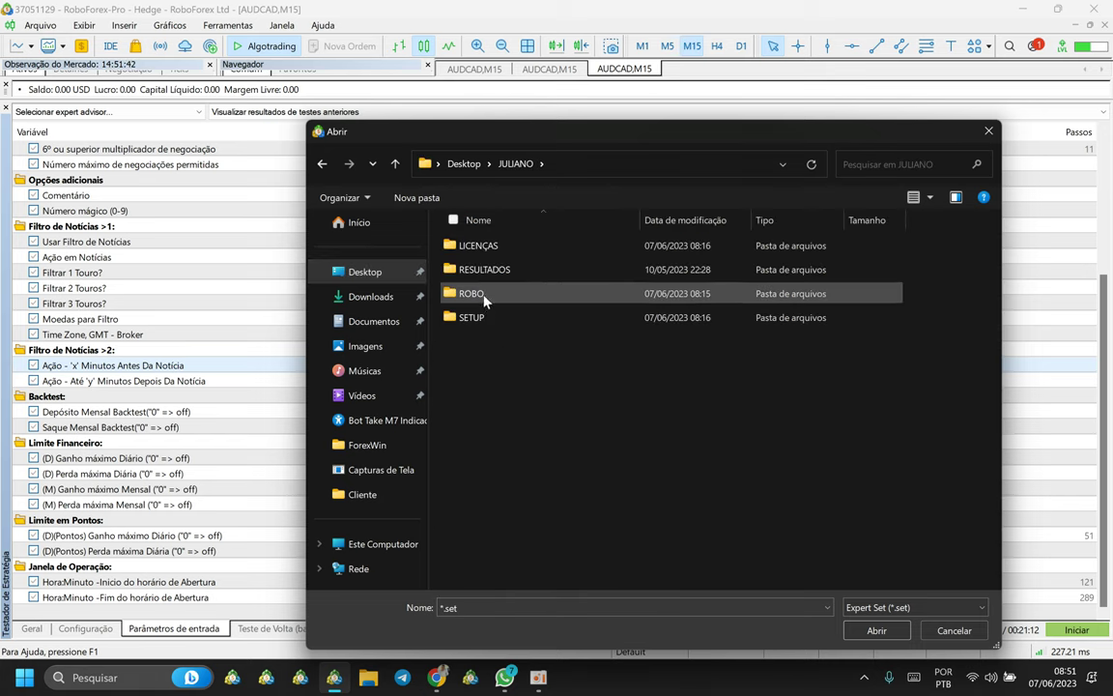
{"action": "double_click", "coordinate": [480, 317]}
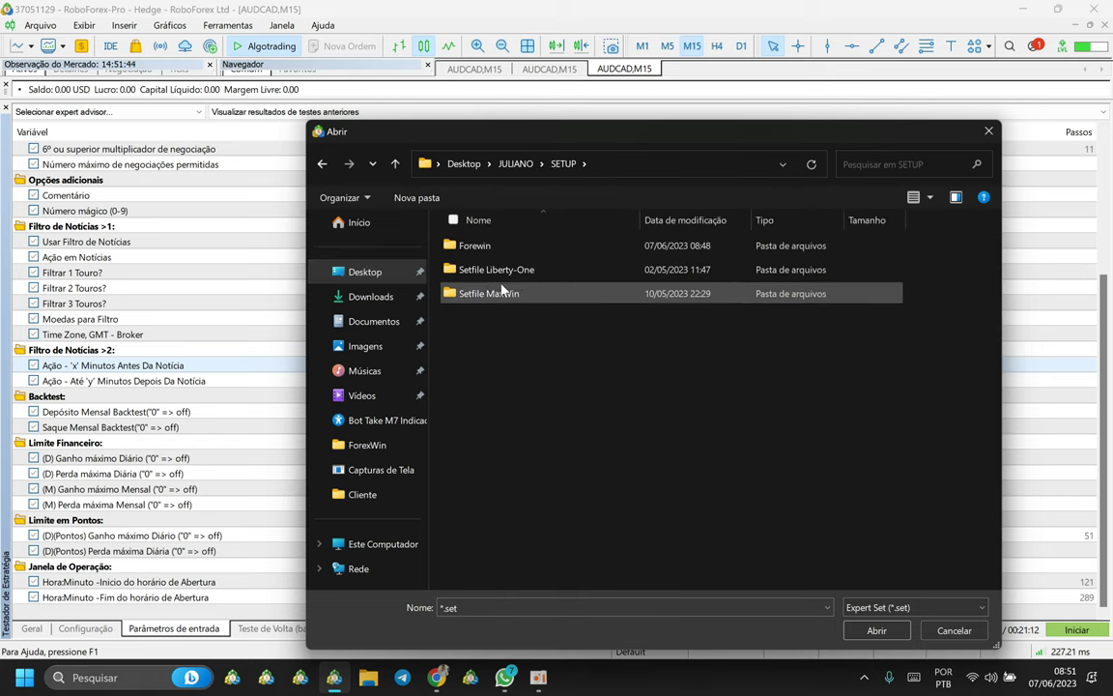
{"action": "double_click", "coordinate": [484, 253]}
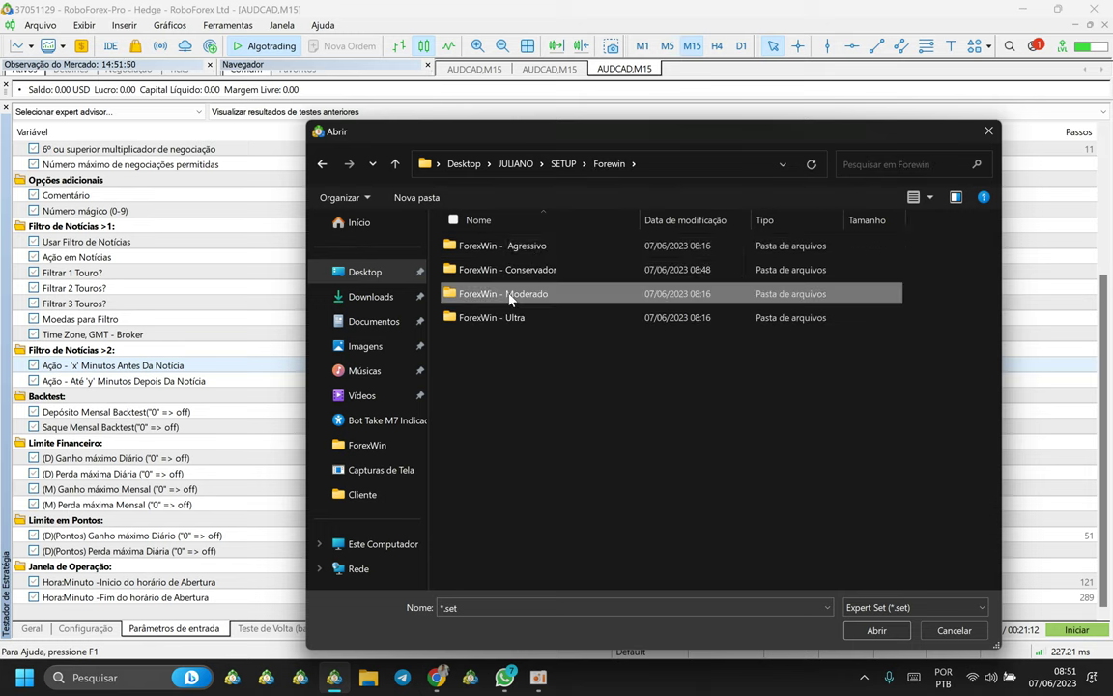
{"action": "double_click", "coordinate": [509, 293]}
{"action": "left_click", "coordinate": [501, 249]}
{"action": "double_click", "coordinate": [501, 249]}
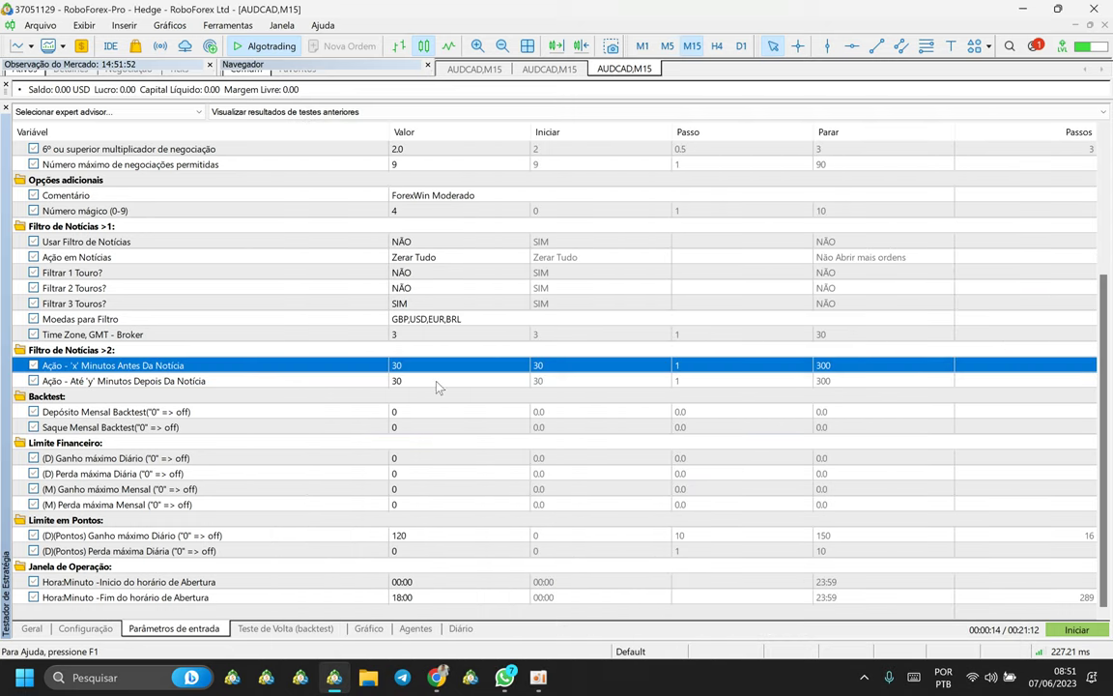
- Check the available optimization modes and the Market Watch symbols, and set the test period to Último ano
{"action": "left_click", "coordinate": [85, 628]}
{"action": "left_click", "coordinate": [178, 295]}
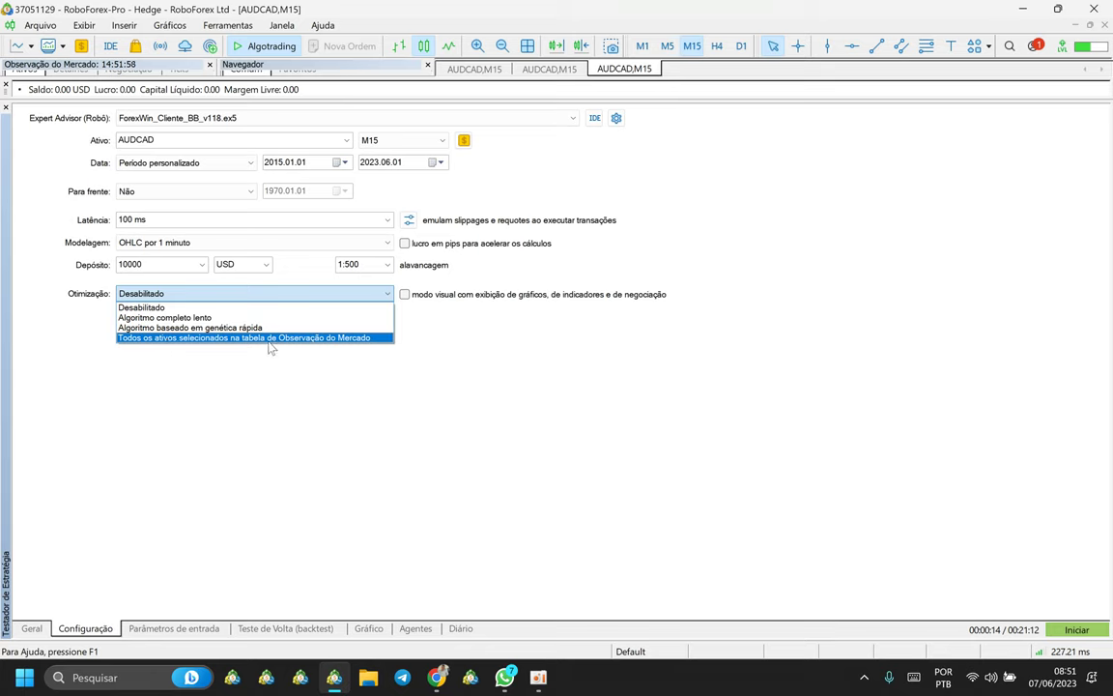
{"action": "left_click", "coordinate": [328, 378]}
{"action": "double_click", "coordinate": [209, 88]}
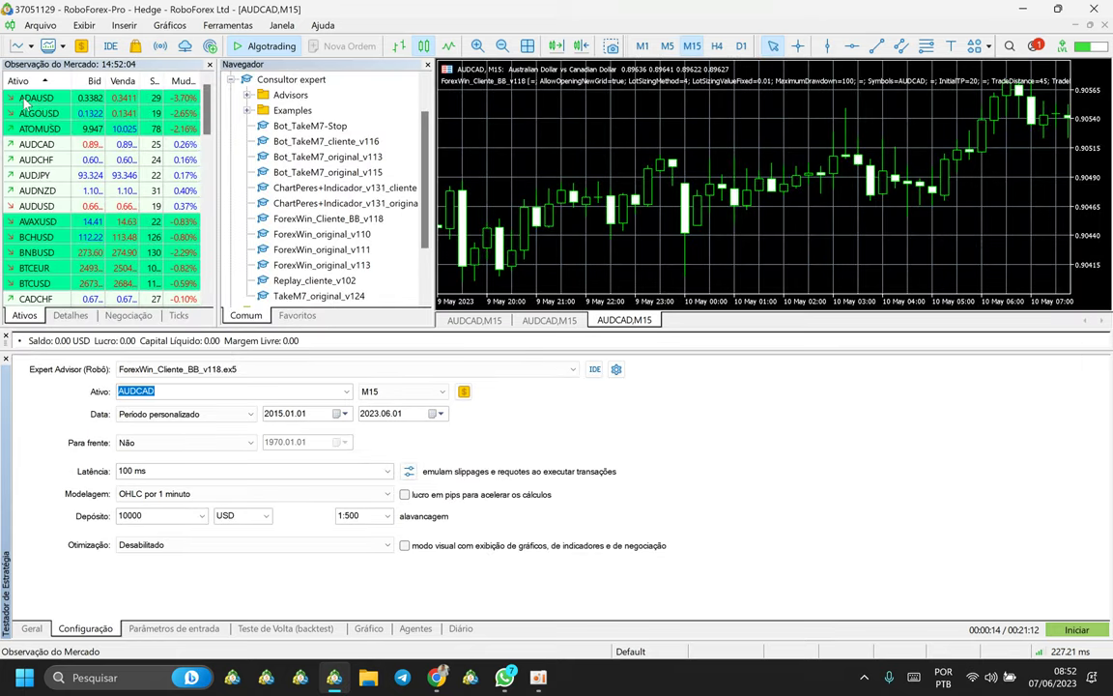
{"action": "left_click", "coordinate": [185, 415]}
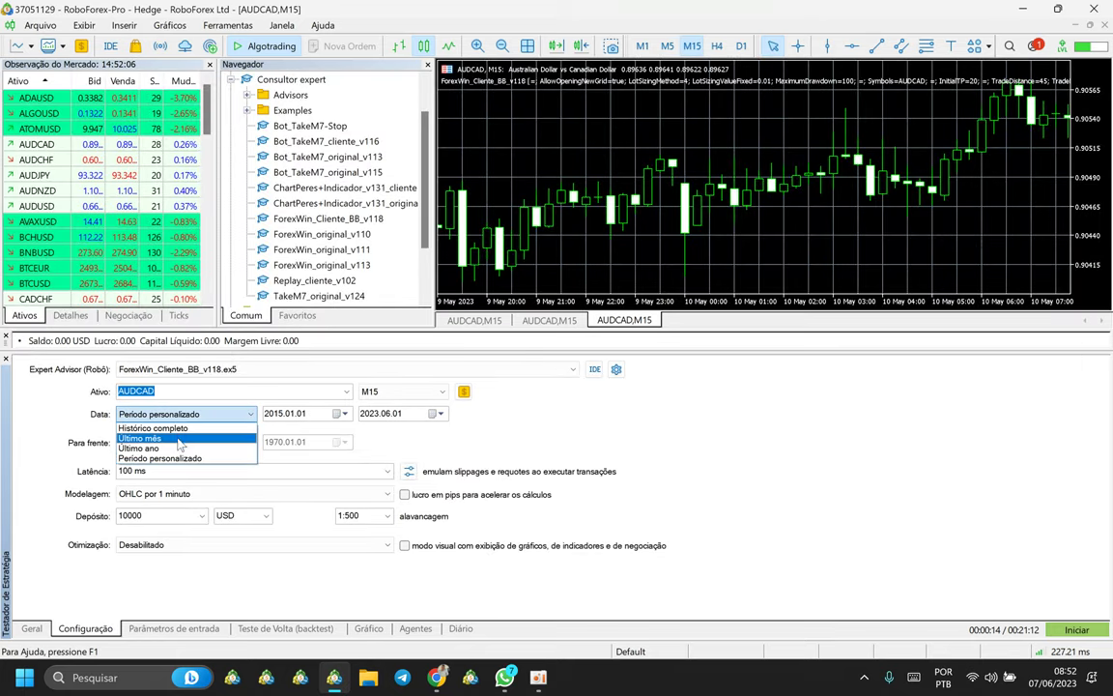
{"action": "left_click", "coordinate": [201, 450]}
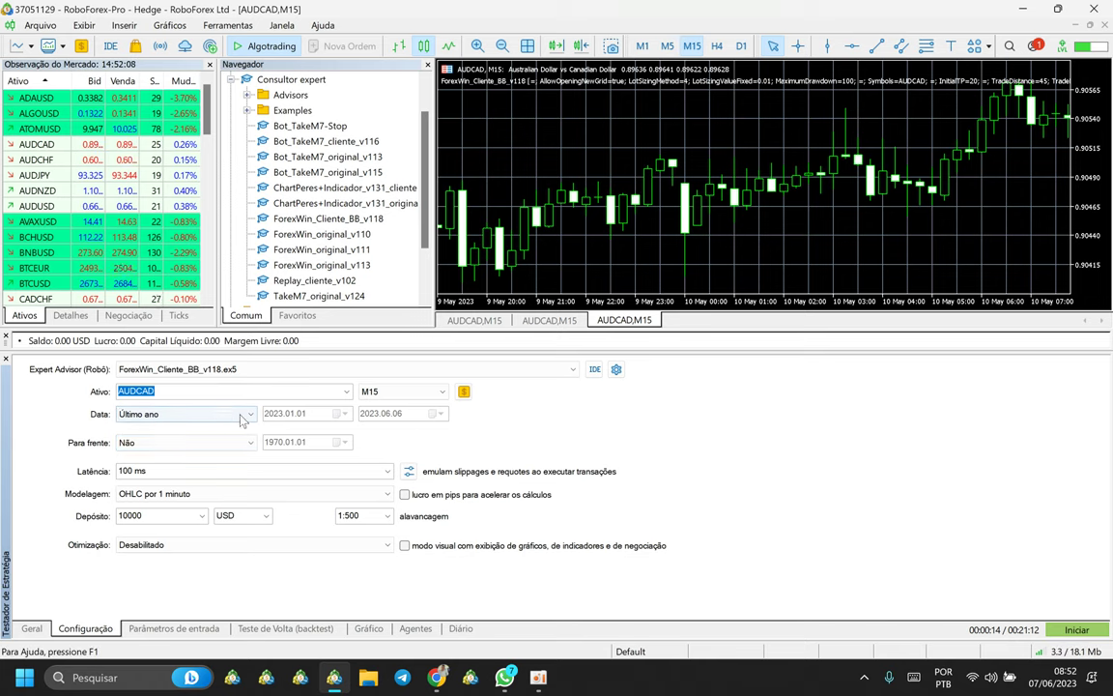
{"action": "left_click", "coordinate": [230, 354]}
{"action": "left_click_drag", "start_coordinate": [230, 354], "coordinate": [210, 72]}
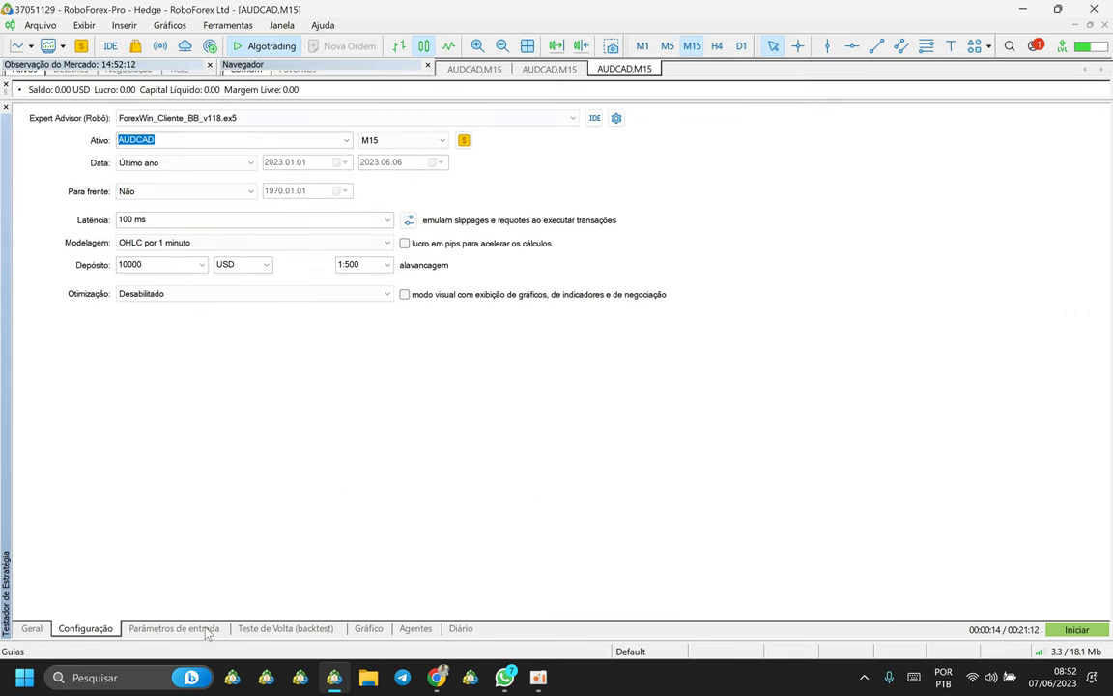
- Clear the value of the comma-separated symbols parameter in the strategy options
{"action": "left_click", "coordinate": [174, 628]}
{"action": "scroll", "coordinate": [294, 326], "scroll_direction": "up", "scroll_amount": 3}
{"action": "left_click", "coordinate": [357, 179]}
{"action": "left_click", "coordinate": [379, 179]}
{"action": "double_click", "coordinate": [417, 180]}
{"action": "key", "text": "BackSpace"}
{"action": "key", "text": "Return"}
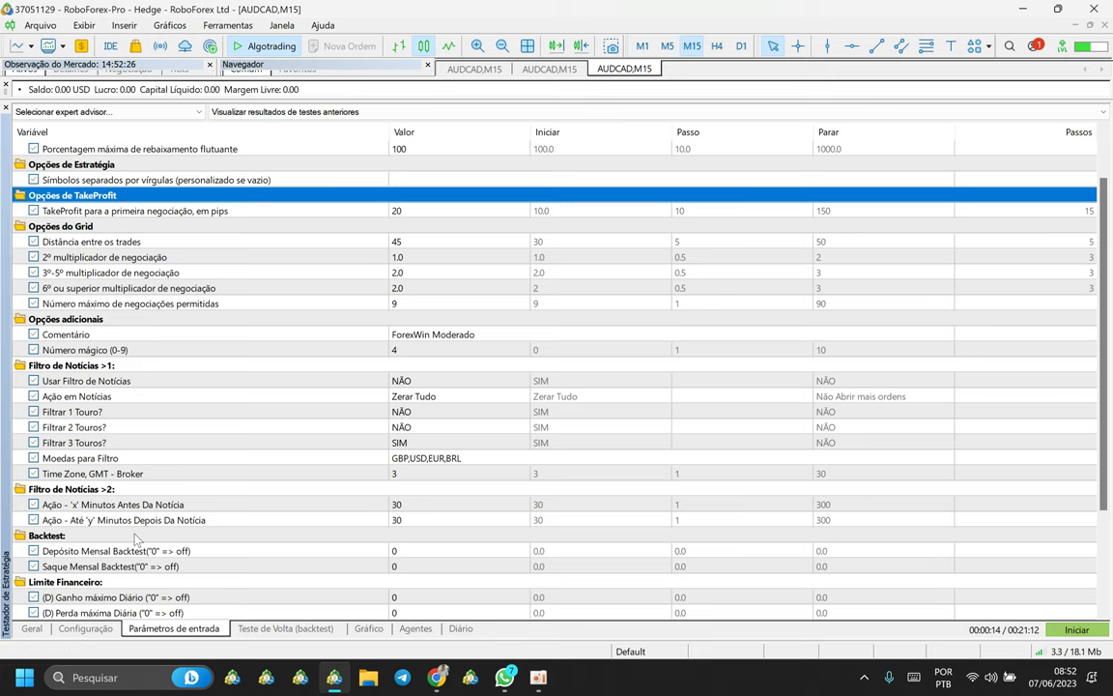
- Set the modelling to Somente Abertura de Preços and run the backtest
{"action": "left_click", "coordinate": [107, 629]}
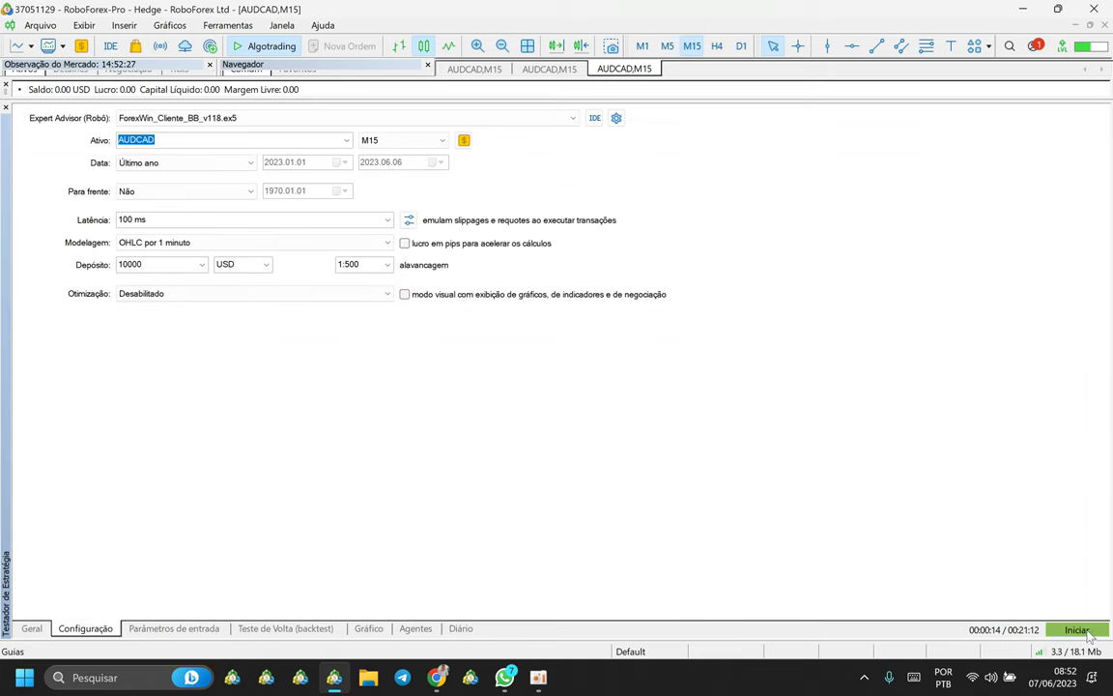
{"action": "left_click", "coordinate": [212, 245]}
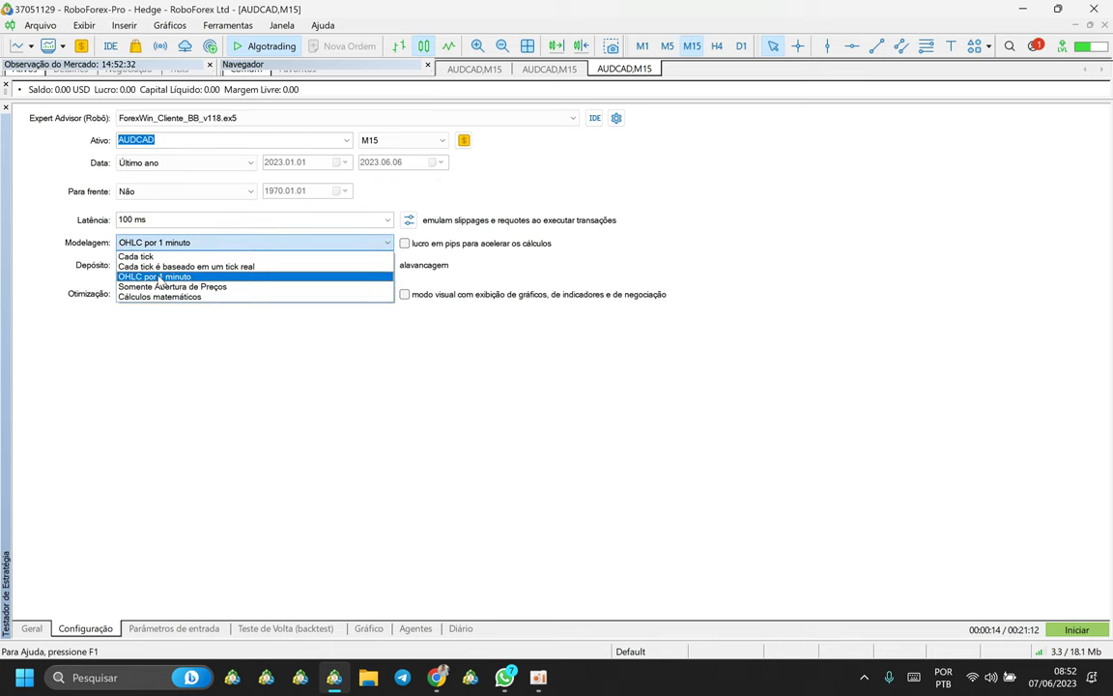
{"action": "left_click", "coordinate": [175, 286]}
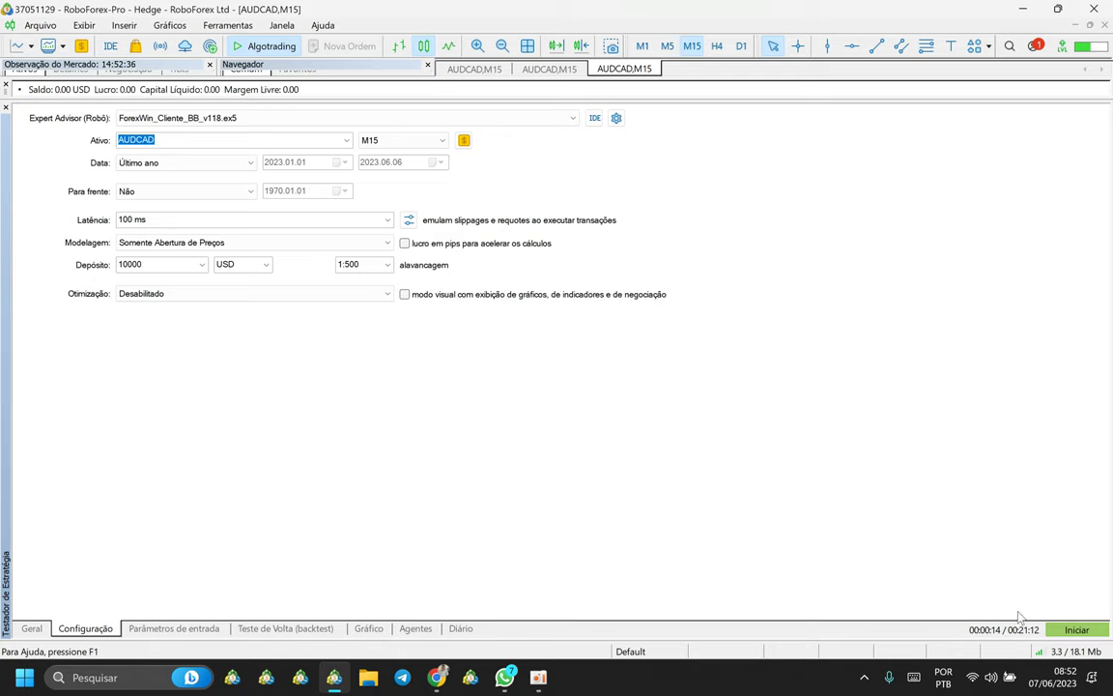
{"action": "left_click", "coordinate": [1083, 633]}
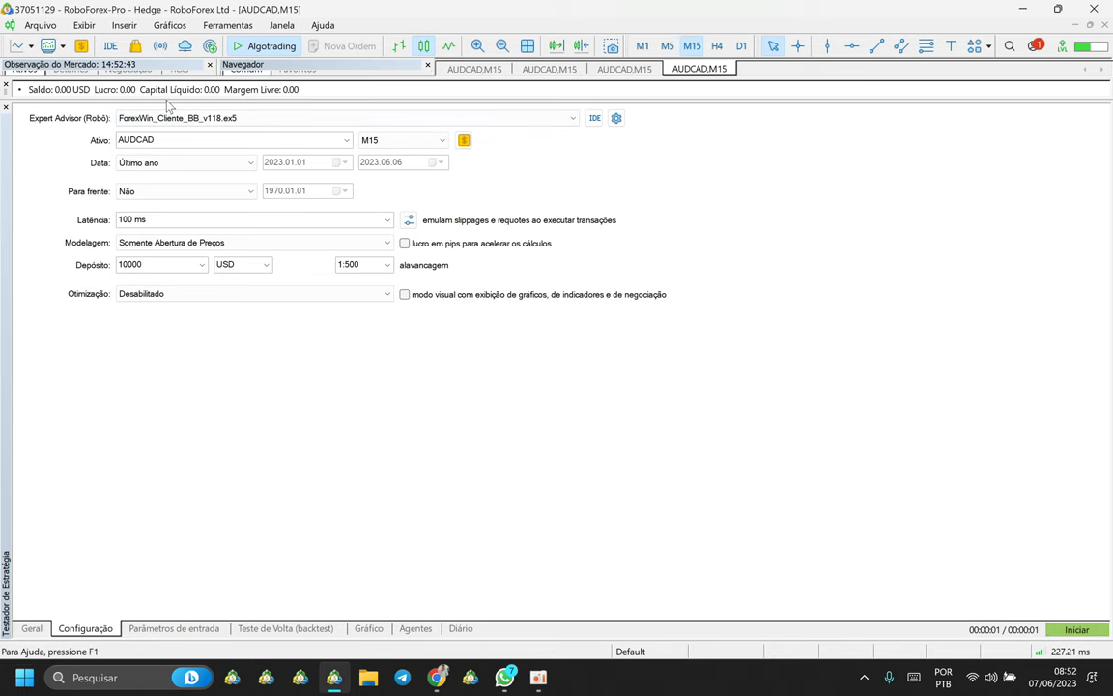
- Review the Market Watch symbols and start an optimization over all symbols selected in Market Watch
{"action": "left_click_drag", "start_coordinate": [166, 104], "coordinate": [203, 307]}
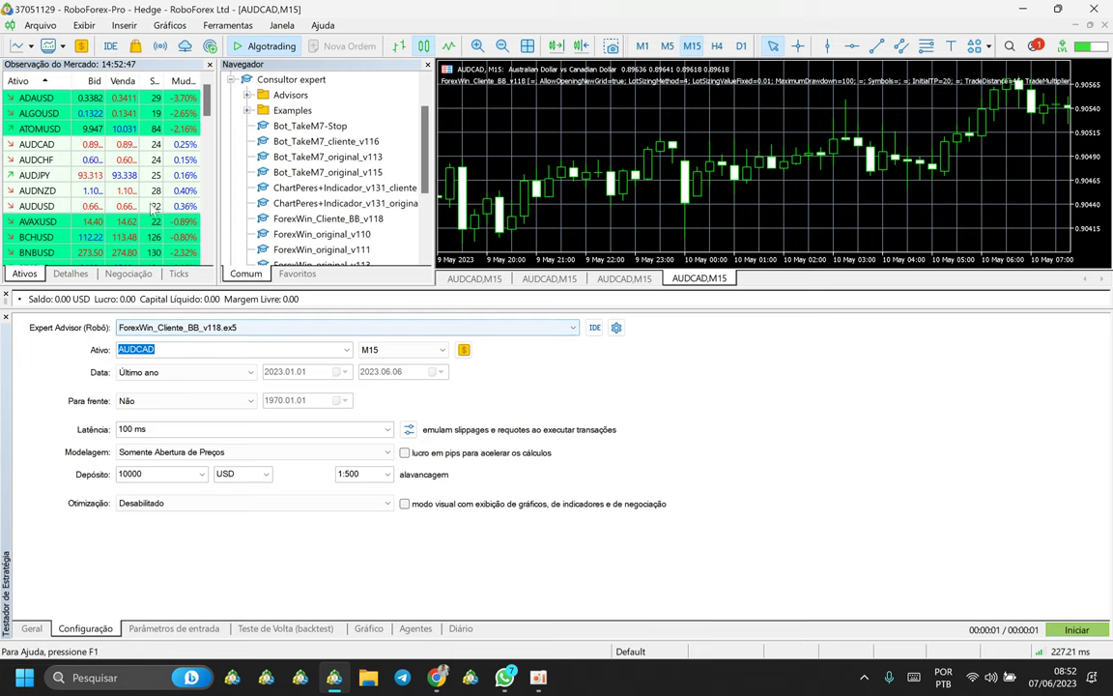
{"action": "scroll", "coordinate": [155, 209], "scroll_direction": "down", "scroll_amount": 15}
{"action": "left_click_drag", "start_coordinate": [178, 290], "coordinate": [181, 89]}
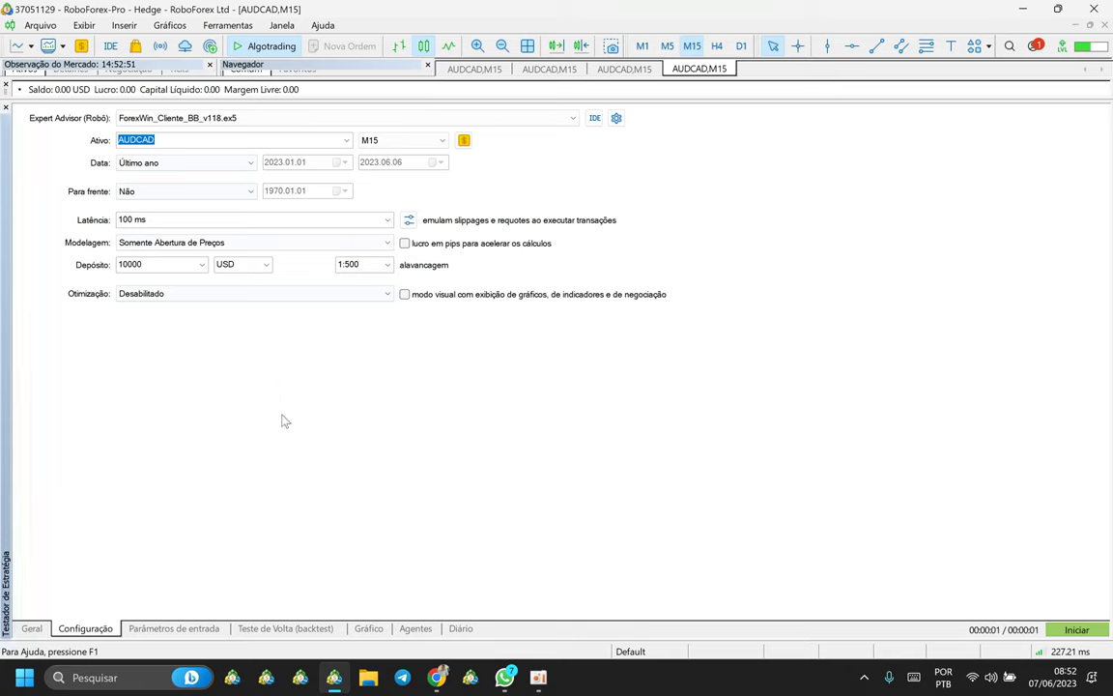
{"action": "left_click", "coordinate": [174, 294]}
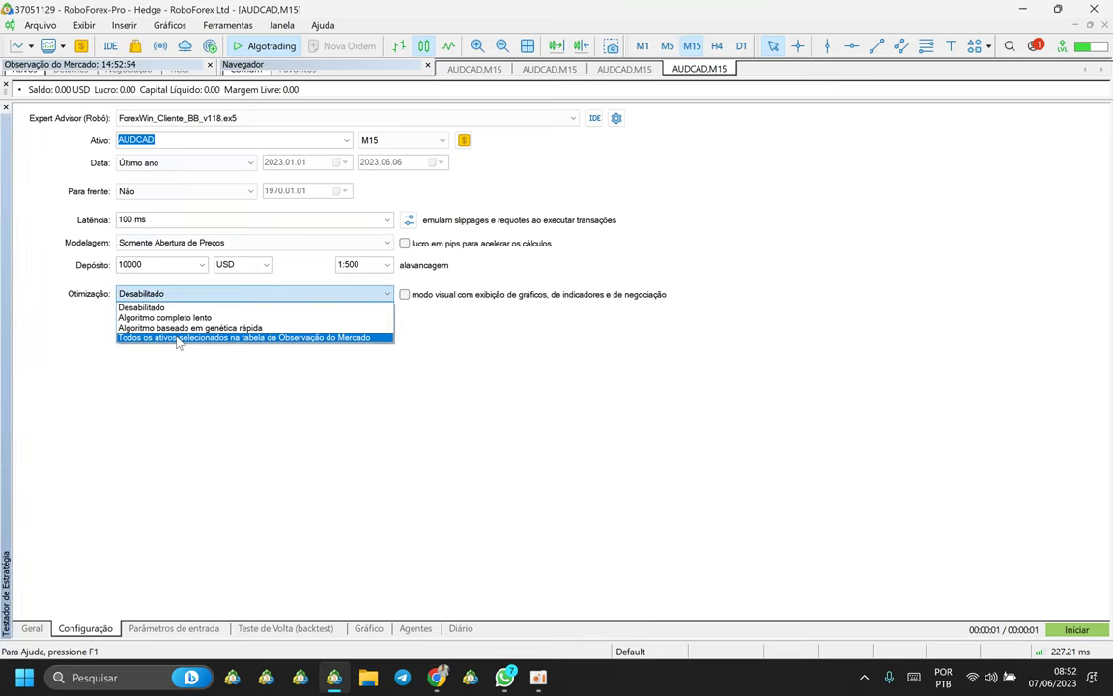
{"action": "left_click", "coordinate": [177, 339]}
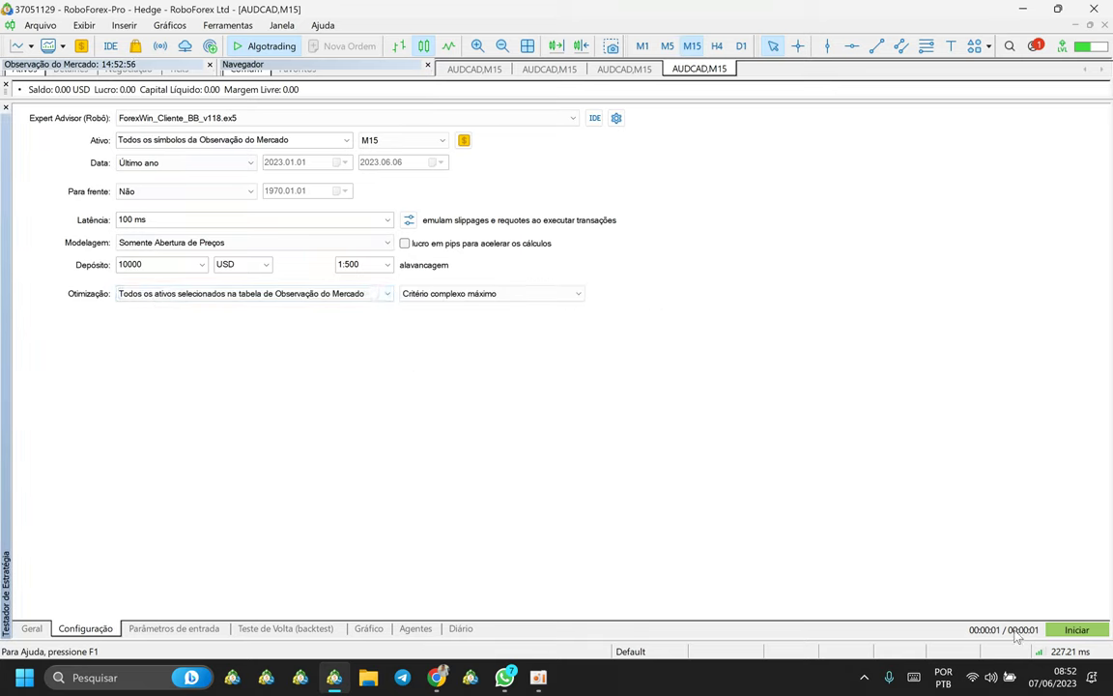
{"action": "left_click", "coordinate": [1076, 630]}
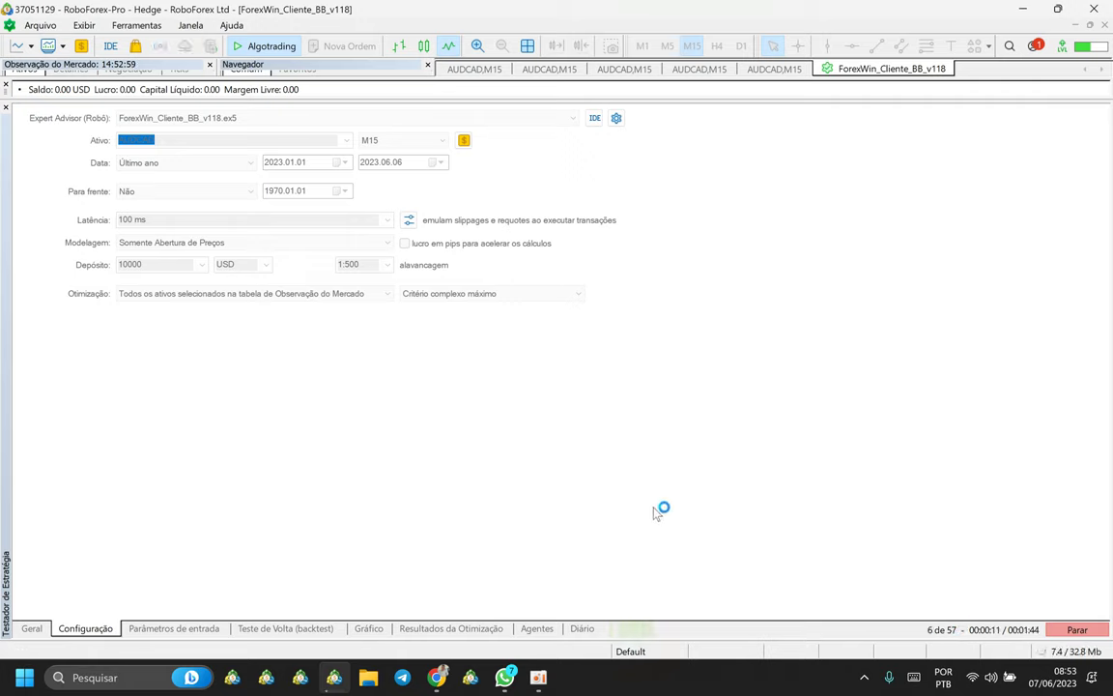
- Examine the optimization results per symbol and compare them with the test configuration while the run continues
{"action": "left_click", "coordinate": [440, 629]}
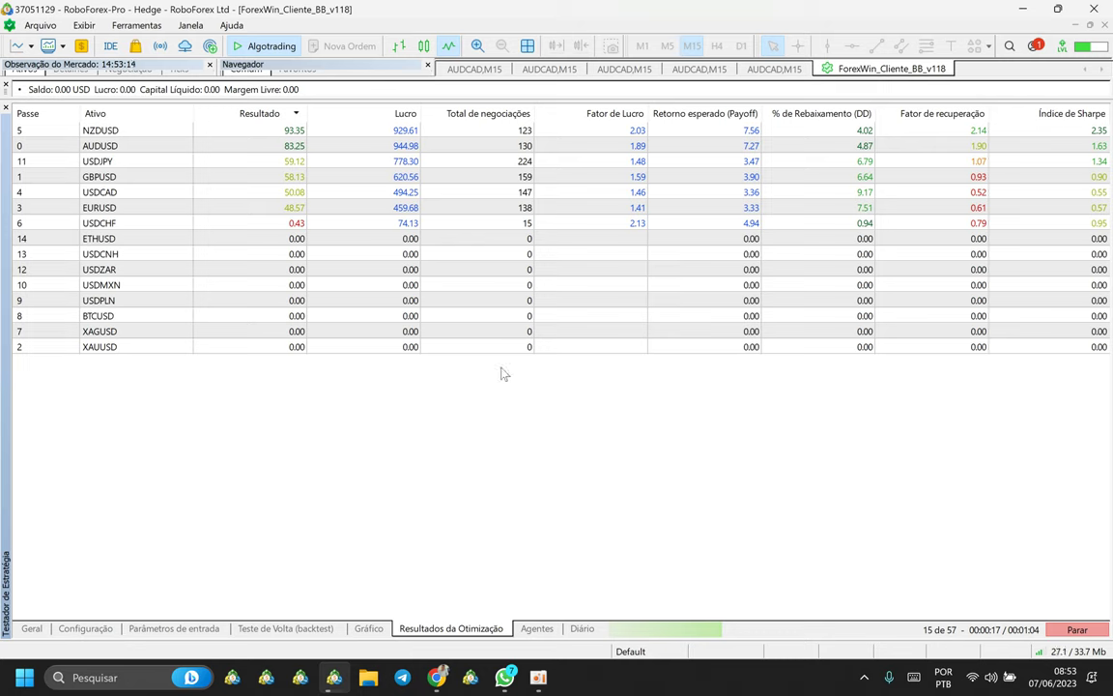
{"action": "left_click", "coordinate": [102, 238]}
{"action": "left_click", "coordinate": [106, 254]}
{"action": "key", "text": "Down"}
{"action": "key", "text": "Down"}
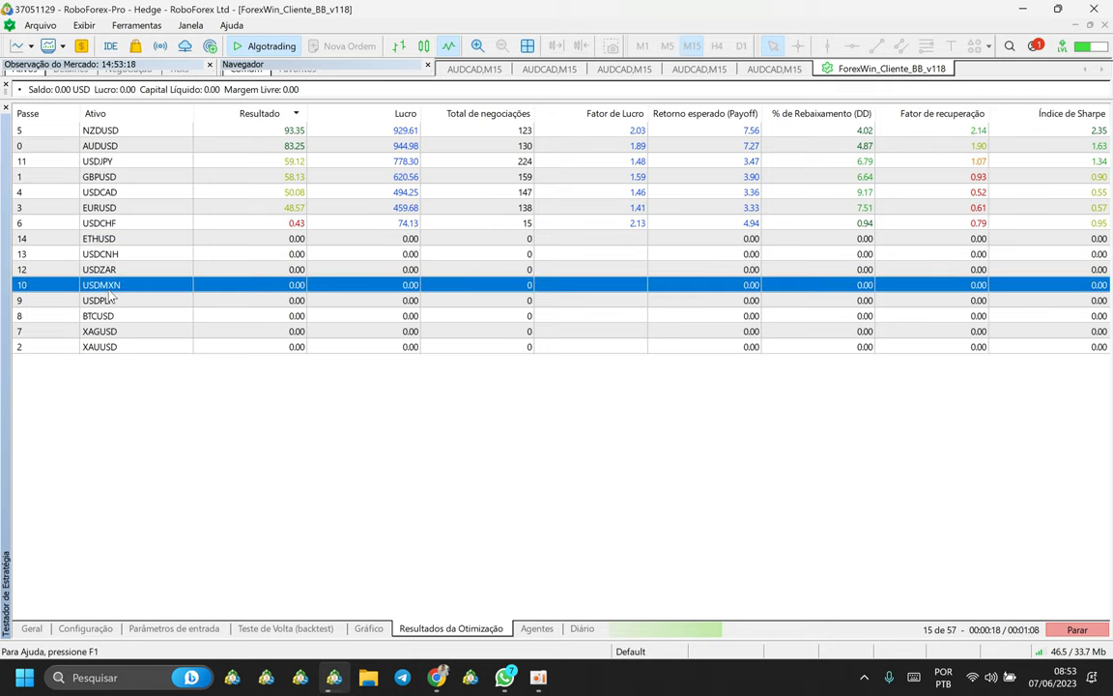
{"action": "left_click", "coordinate": [359, 523]}
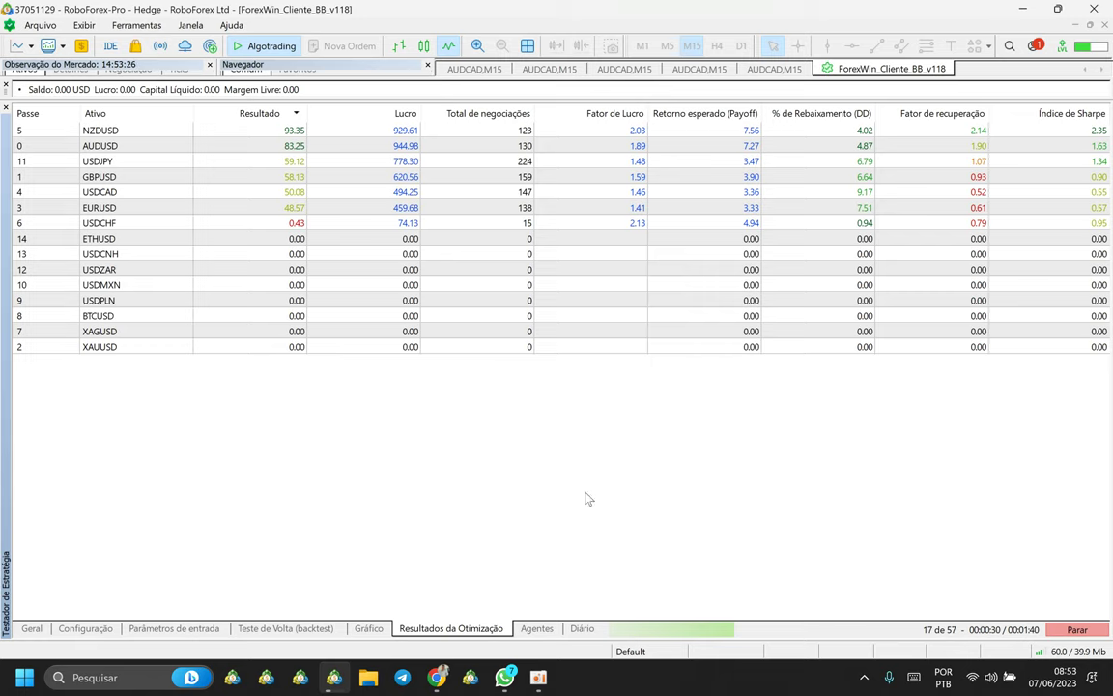
{"action": "left_click", "coordinate": [86, 628]}
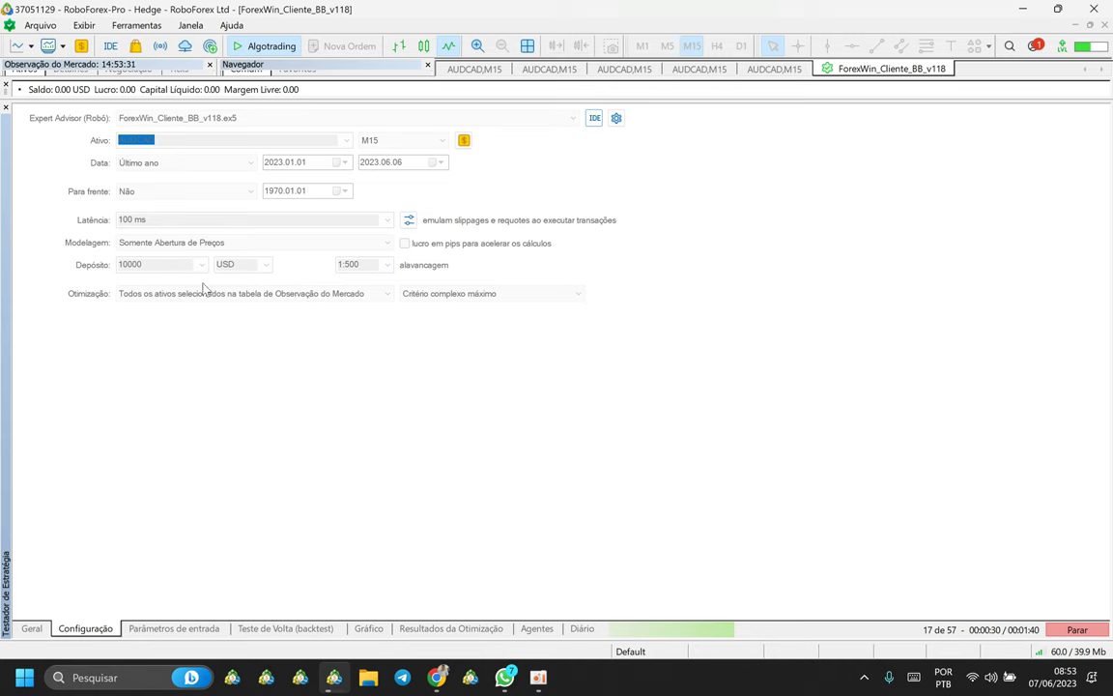
{"action": "left_click", "coordinate": [462, 629]}
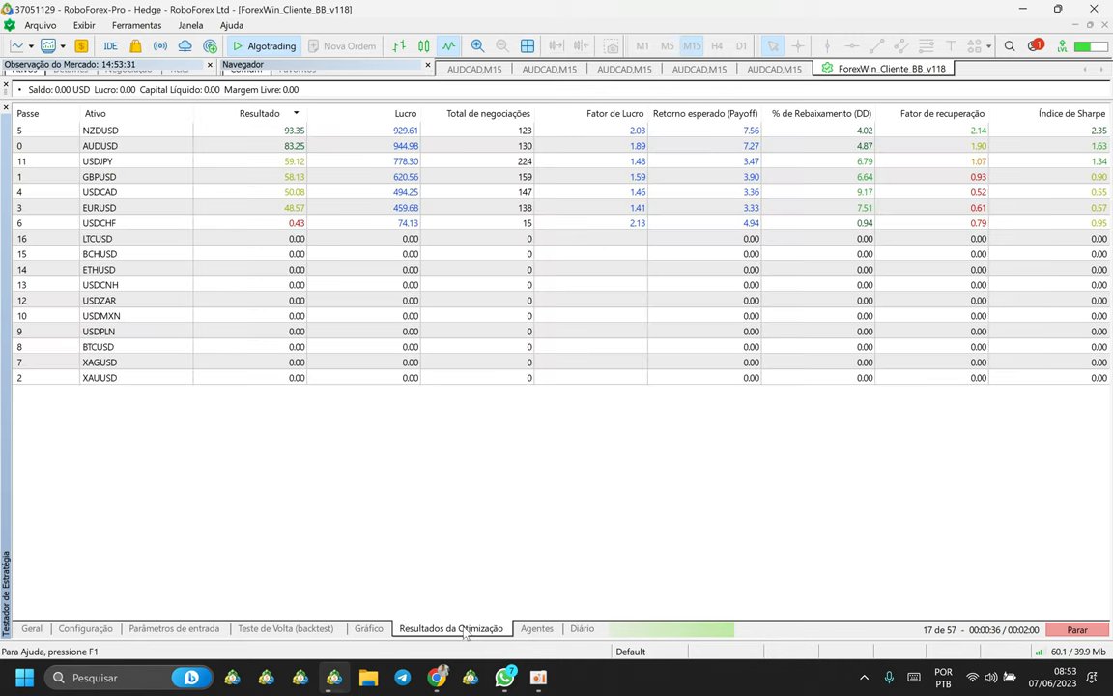
- Hide passes with zero transactions from the optimization results using the Zero transações filter
{"action": "left_click", "coordinate": [414, 238]}
{"action": "right_click", "coordinate": [533, 204]}
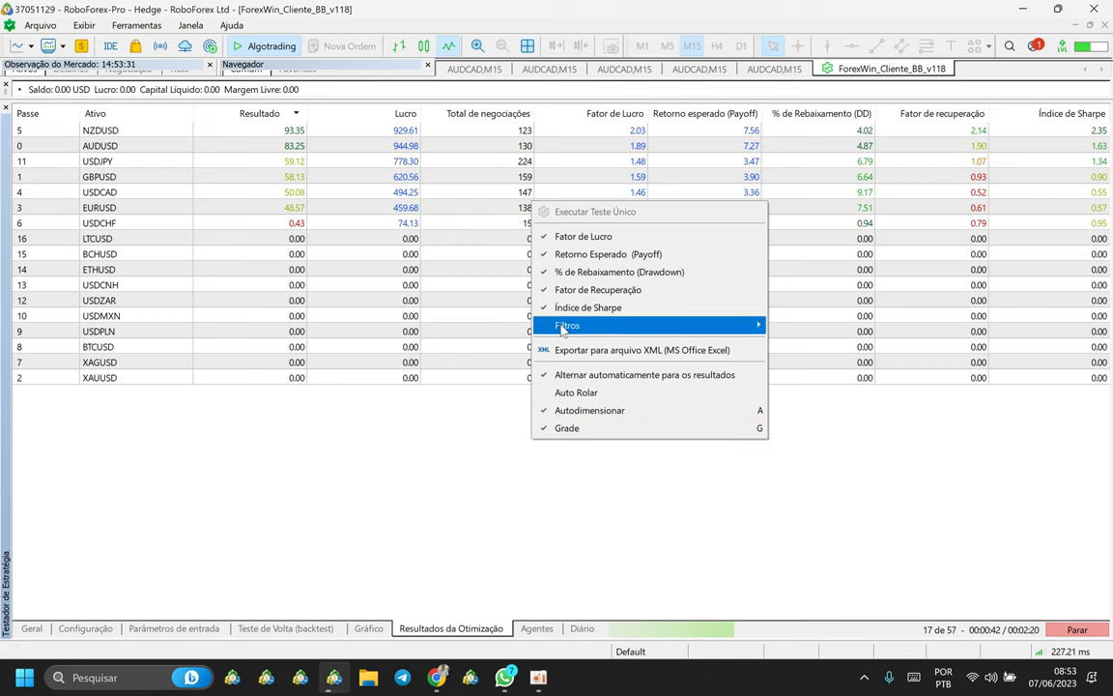
{"action": "mouse_move", "coordinate": [565, 329]}
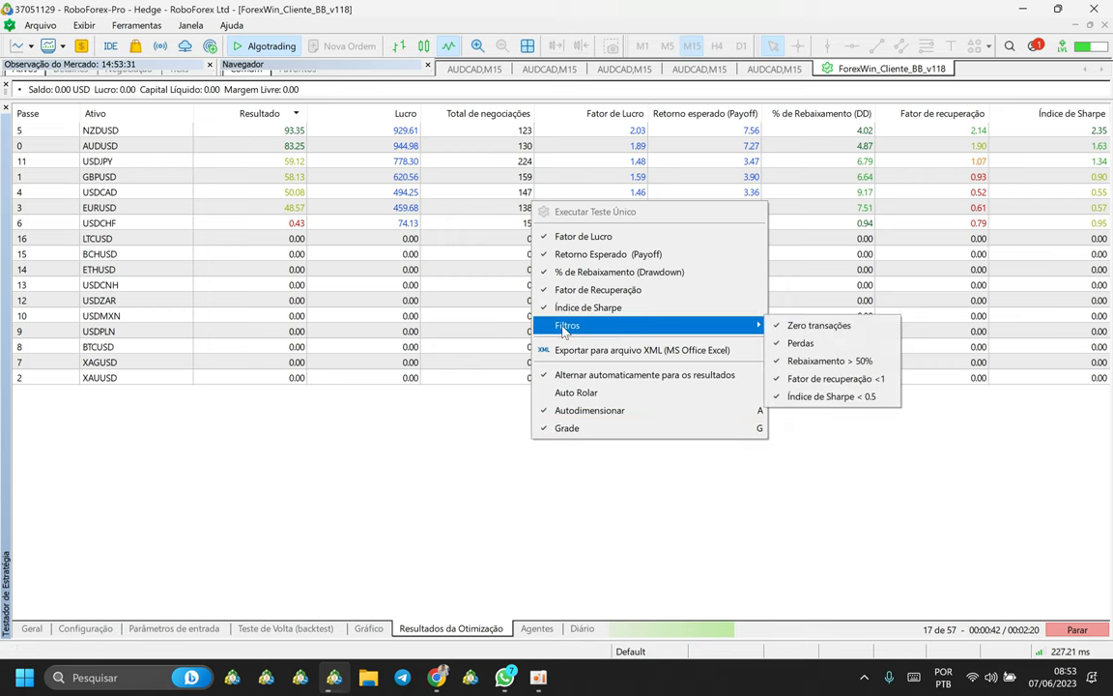
{"action": "left_click", "coordinate": [814, 328]}
- Turn off the Rebaixamento > 50% and Perdas filters to exclude high-drawdown and losing passes from the optimization results
{"action": "right_click", "coordinate": [461, 338]}
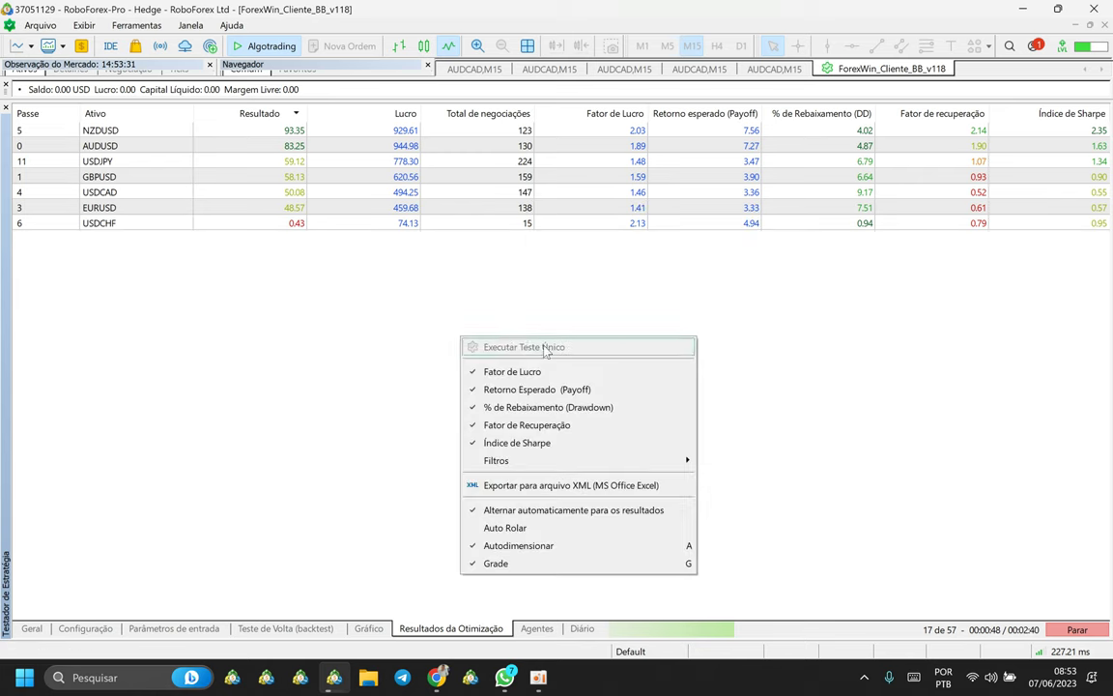
{"action": "mouse_move", "coordinate": [684, 465]}
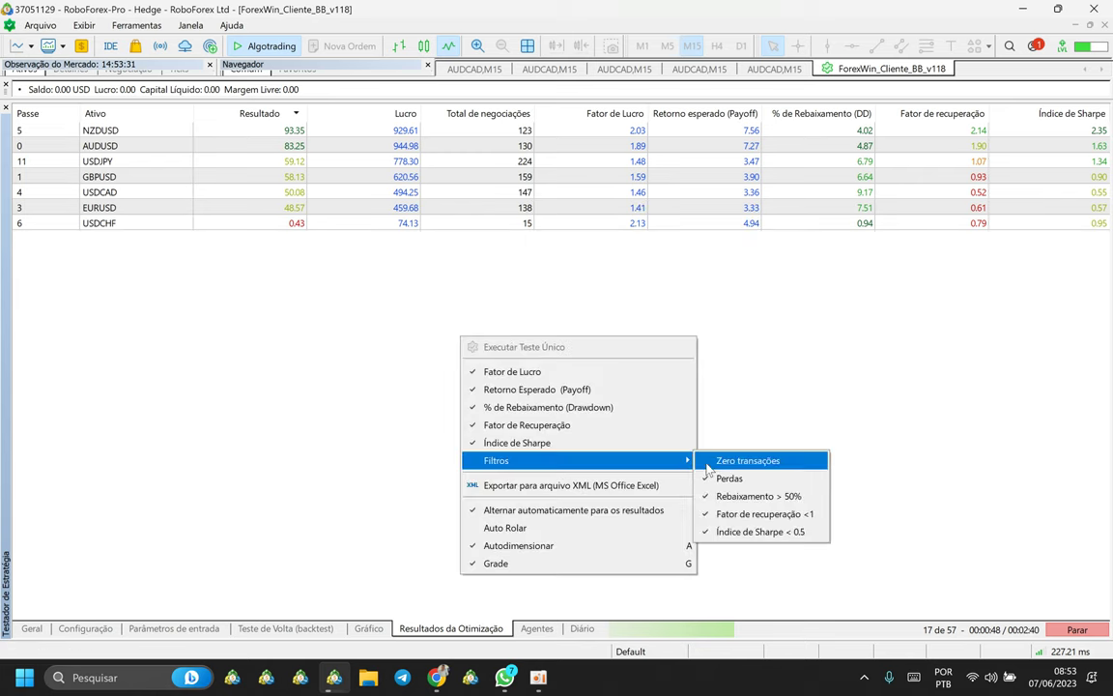
{"action": "left_click", "coordinate": [747, 497]}
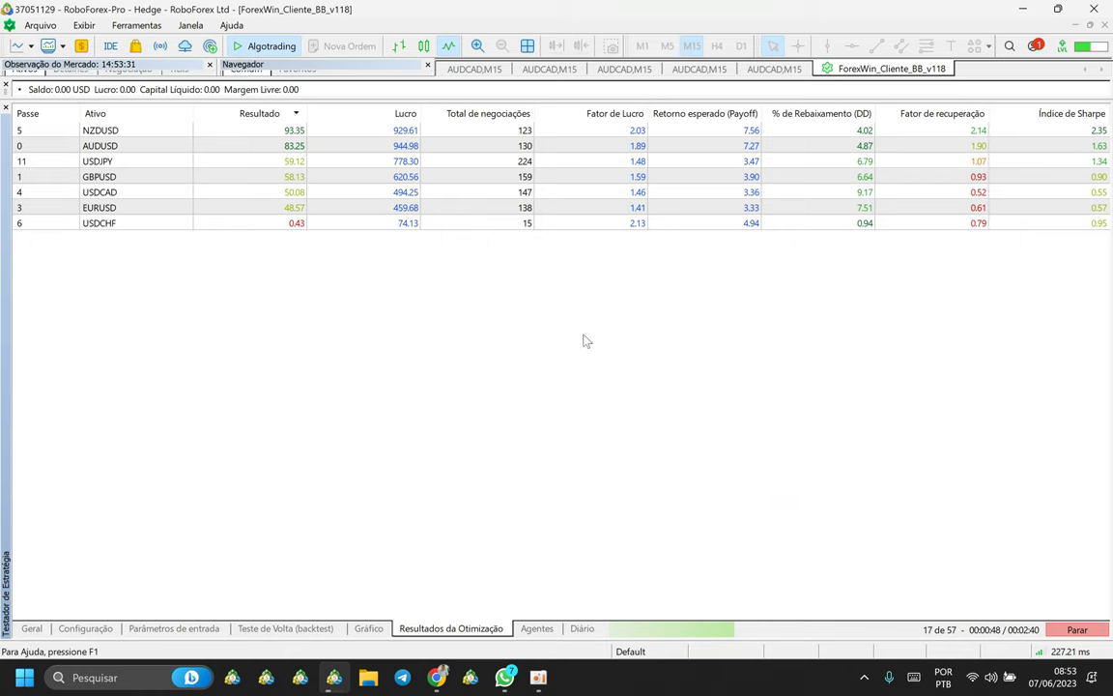
{"action": "right_click", "coordinate": [497, 283]}
{"action": "mouse_move", "coordinate": [714, 407]}
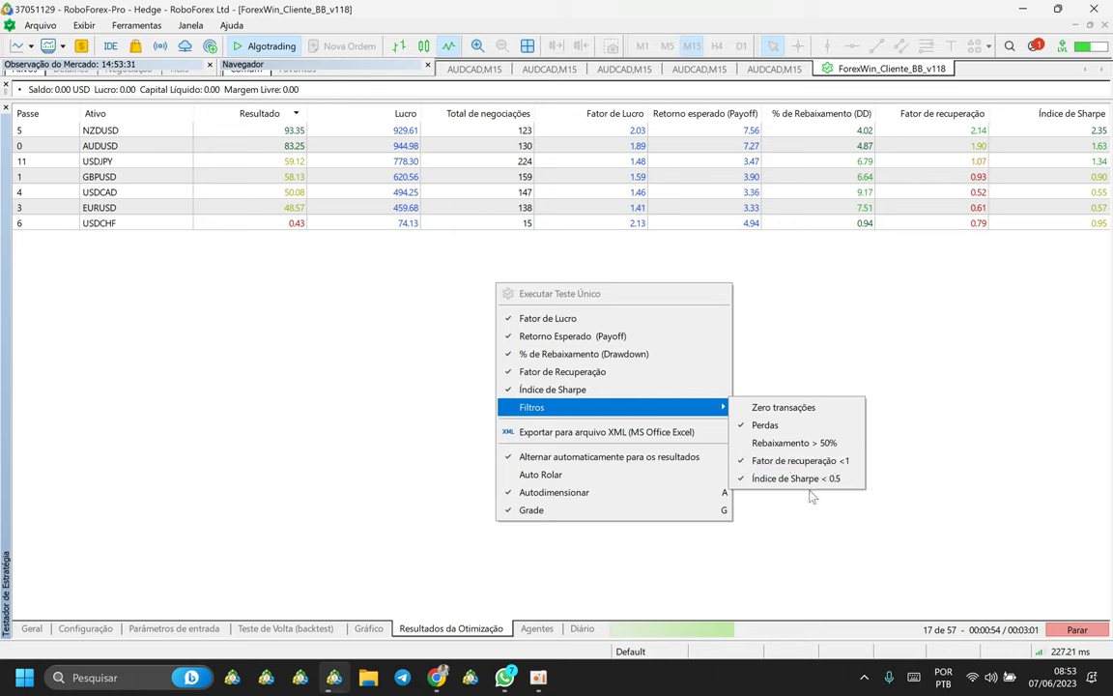
{"action": "left_click", "coordinate": [773, 426]}
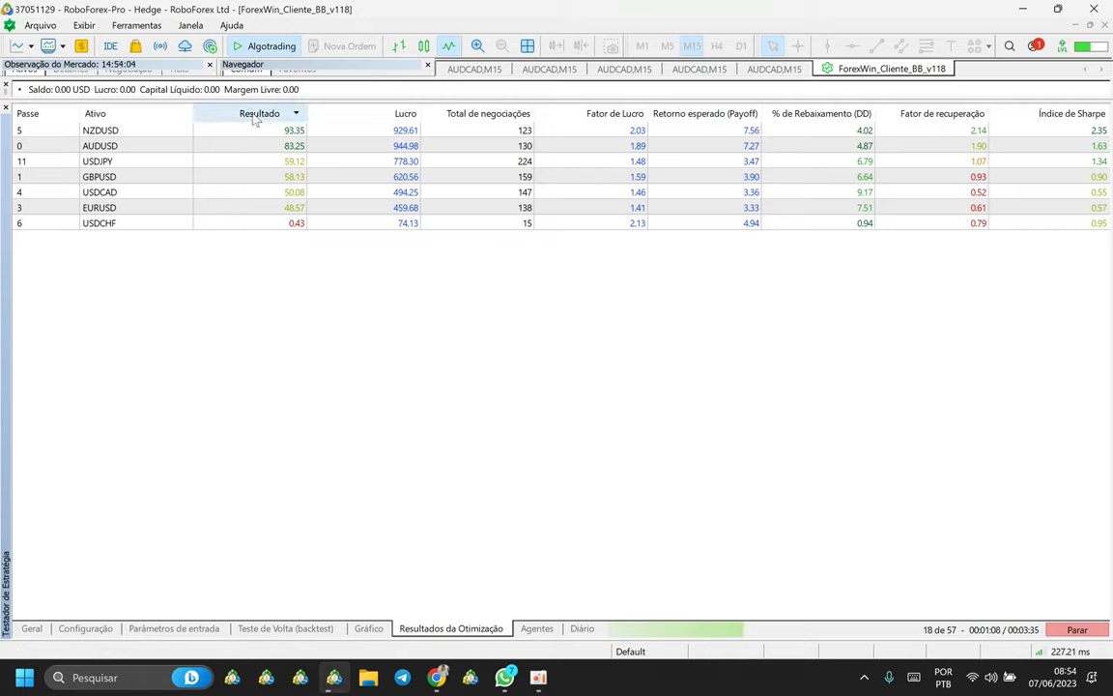
- Examine the filtered optimization results, comparing the recovery factor and drawdown of NZDUSD, USDJPY and the other symbols
{"action": "left_click", "coordinate": [360, 127]}
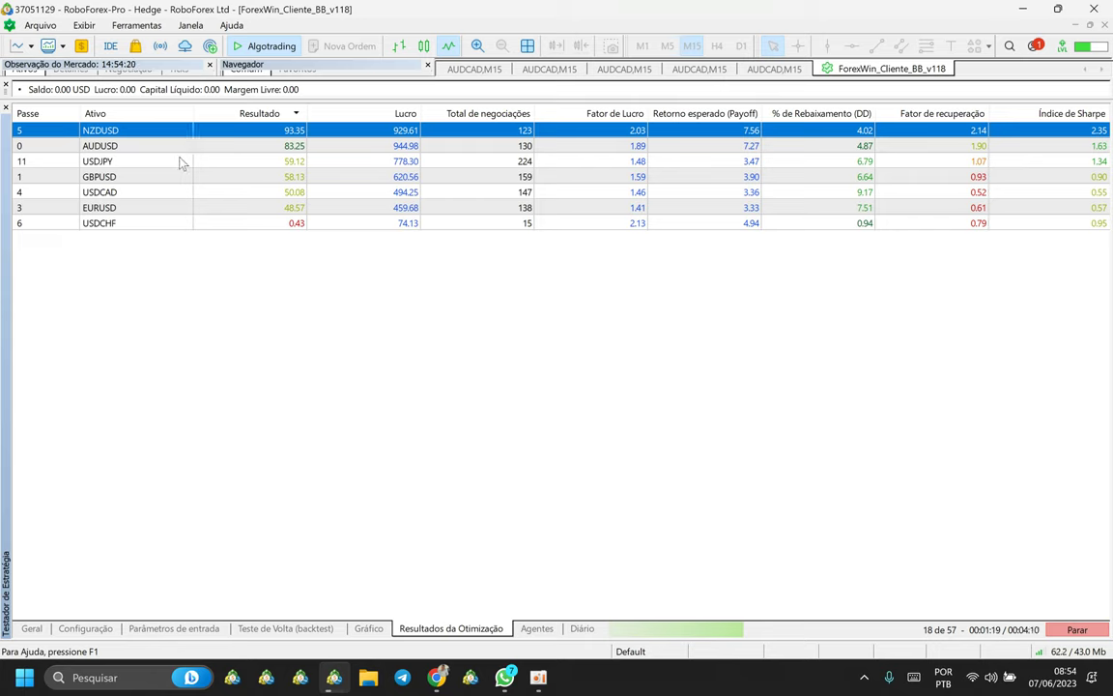
{"action": "left_click", "coordinate": [981, 163]}
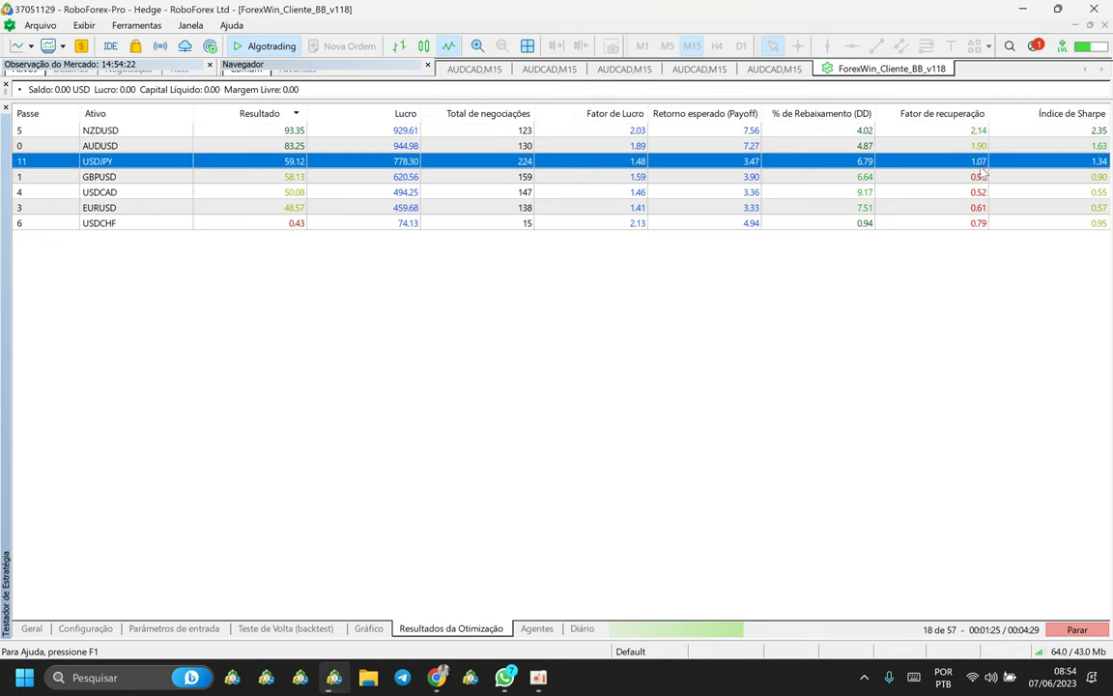
{"action": "left_click_drag", "start_coordinate": [981, 180], "coordinate": [953, 246]}
{"action": "left_click", "coordinate": [653, 338]}
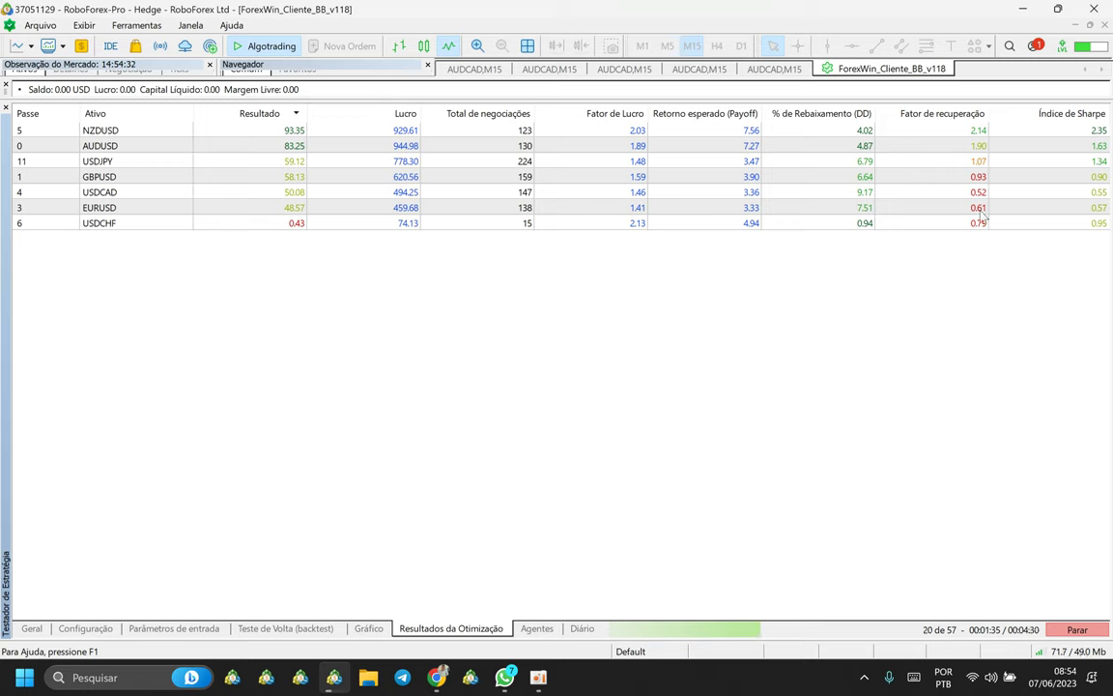
{"action": "left_click", "coordinate": [978, 163]}
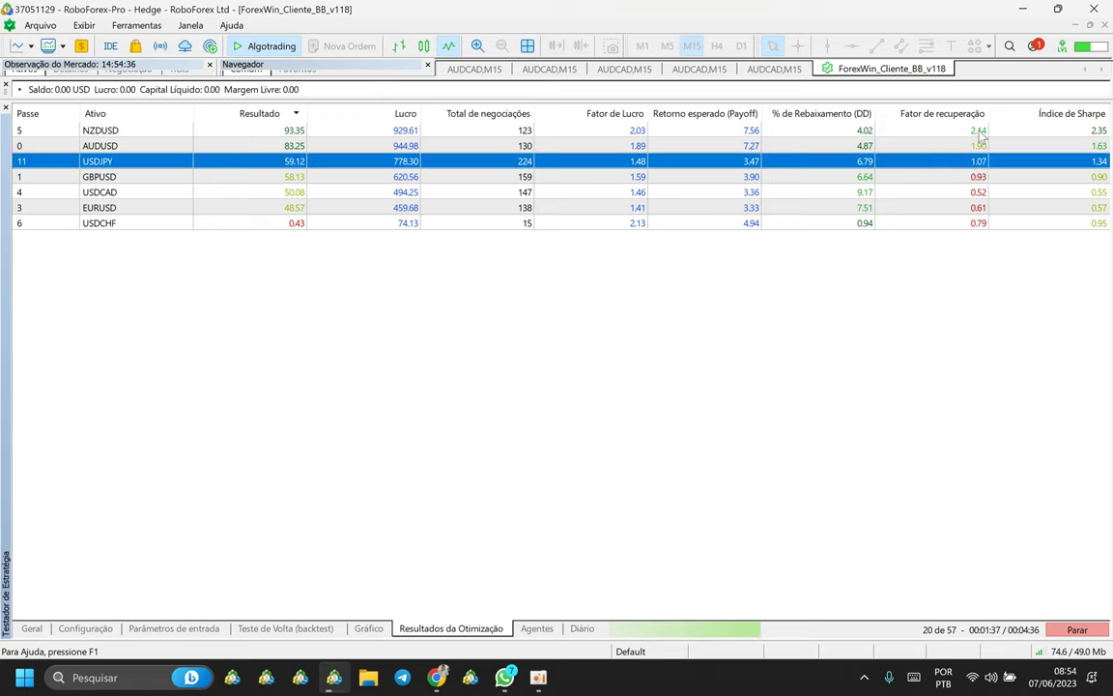
{"action": "left_click", "coordinate": [881, 131]}
{"action": "left_click", "coordinate": [369, 628]}
{"action": "left_click", "coordinate": [451, 628]}
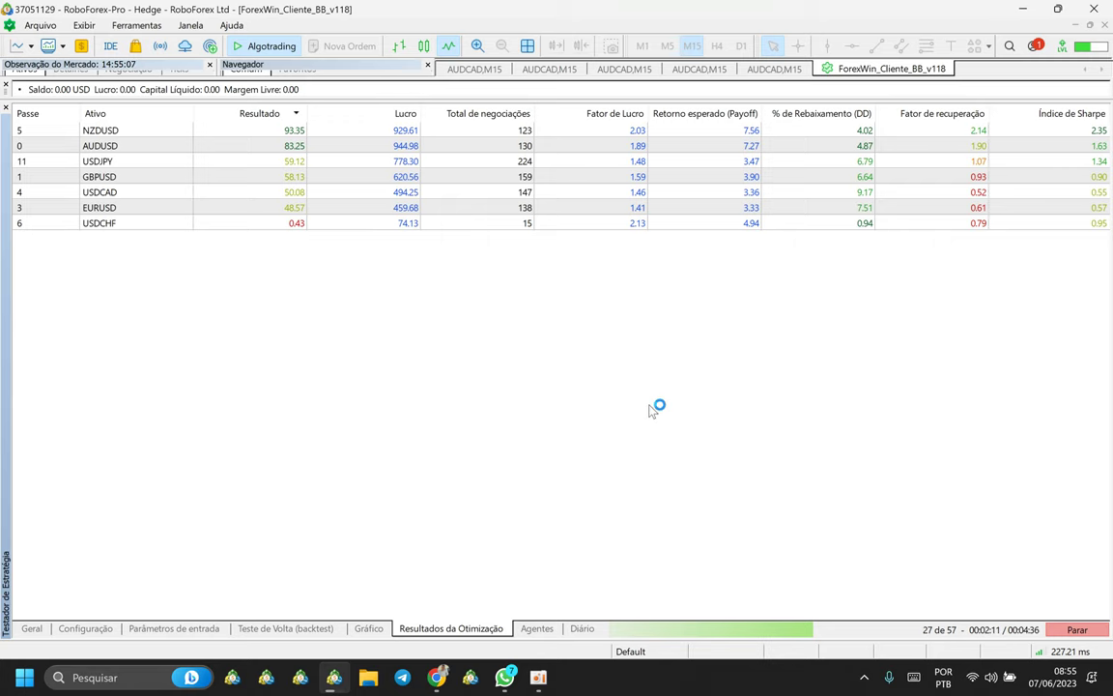
- Review the expert's input parameters and stop the running optimization
{"action": "left_click", "coordinate": [192, 630]}
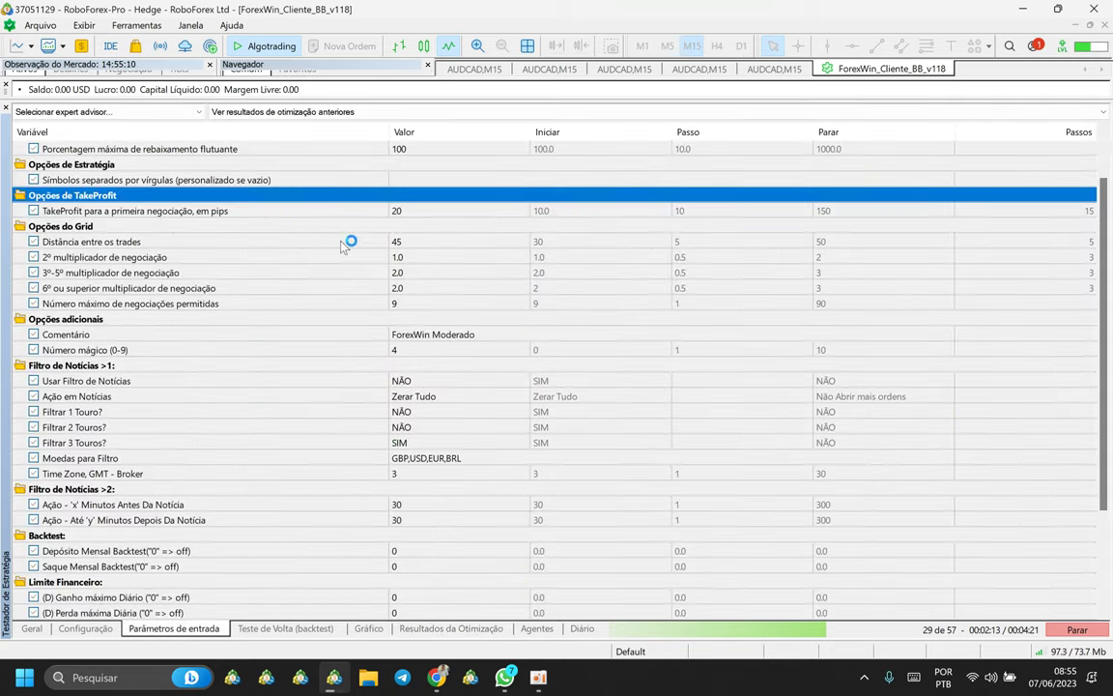
{"action": "scroll", "coordinate": [333, 213], "scroll_direction": "up", "scroll_amount": 2}
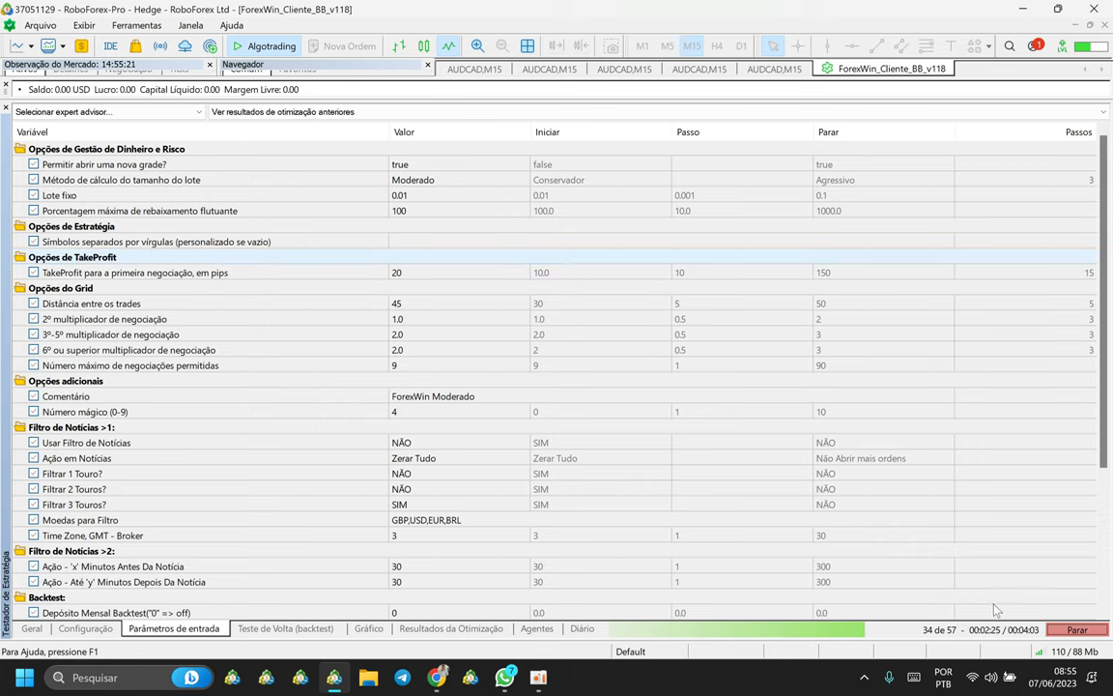
{"action": "left_click", "coordinate": [1075, 631]}
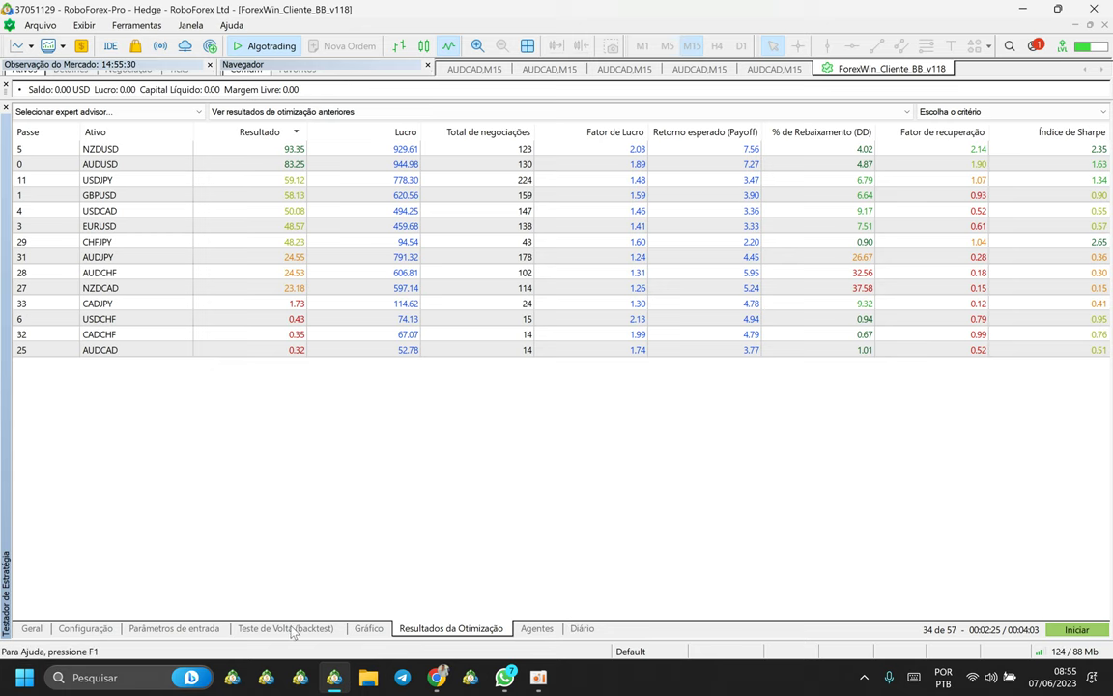
- Set the comma-separated symbols parameter in the strategy options to EURUSD
{"action": "left_click", "coordinate": [174, 628]}
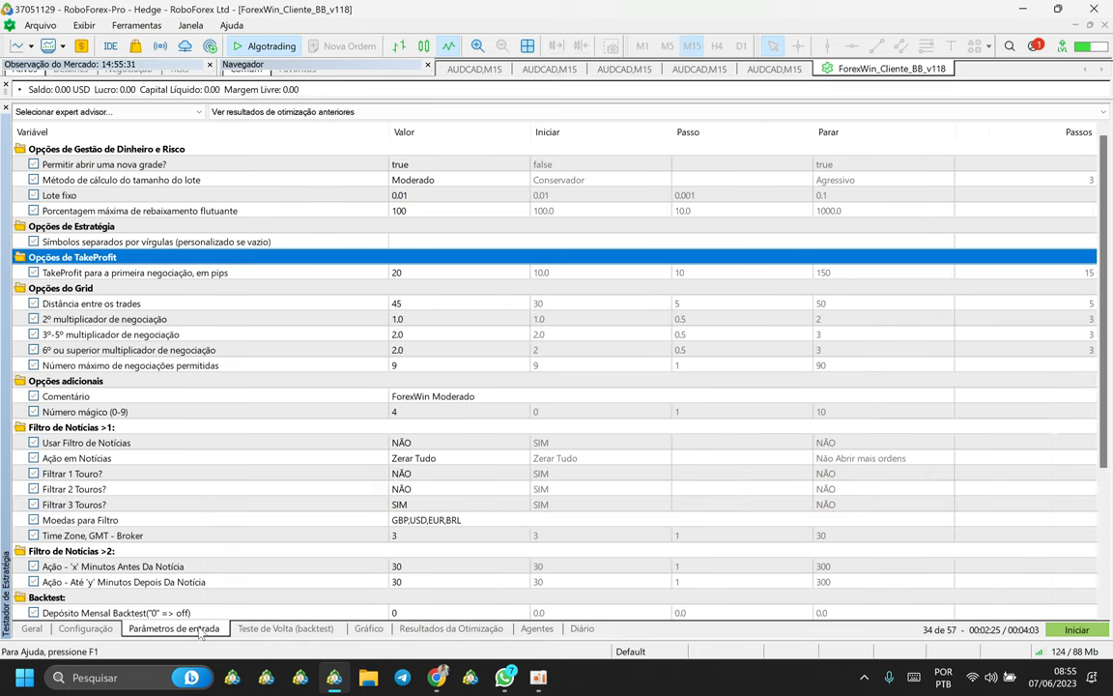
{"action": "left_click", "coordinate": [410, 242]}
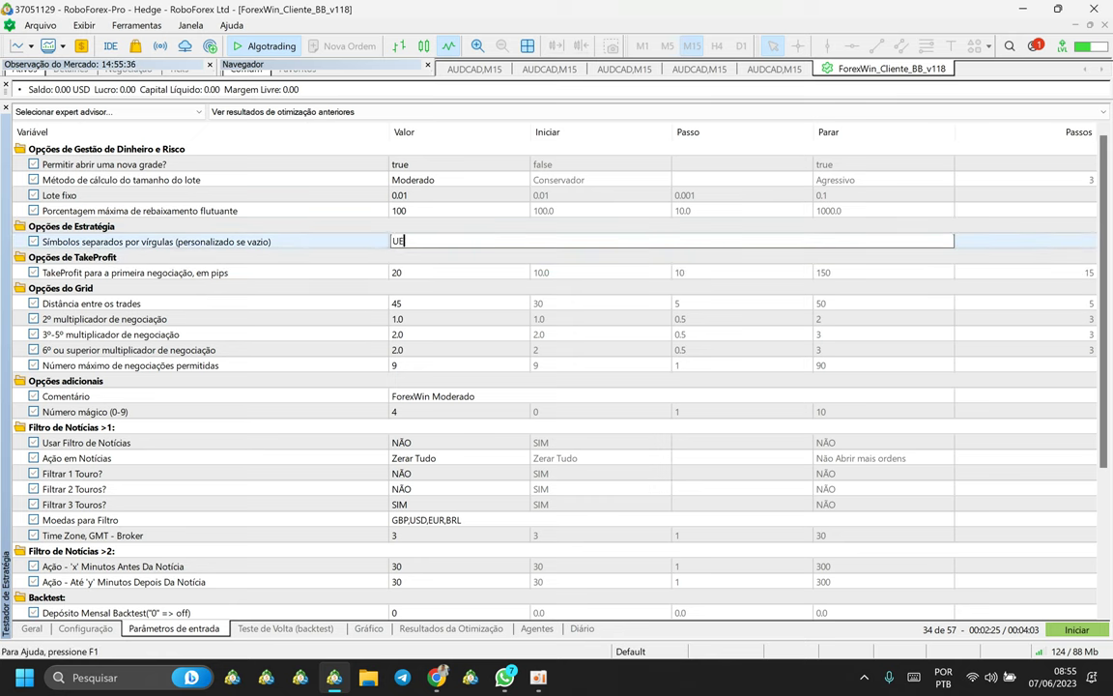
{"action": "type", "text": "EURUS"}
{"action": "left_click", "coordinate": [422, 273]}
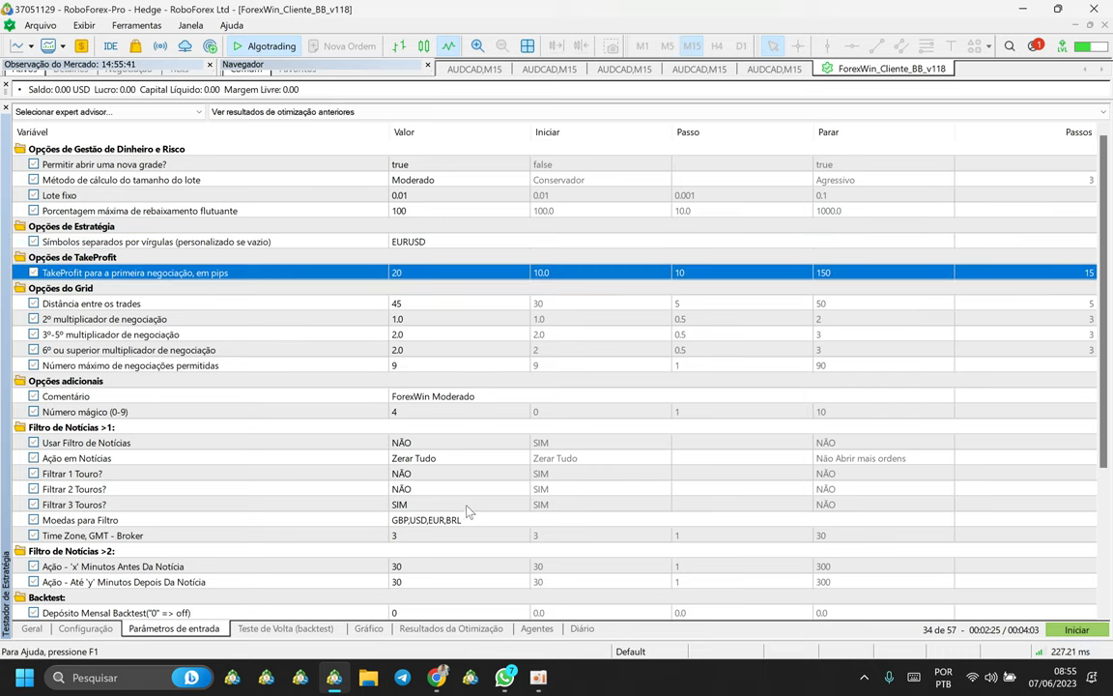
- Check the best-ranked symbols in the optimization results and set the comma-separated symbols parameter to AUDCAD,NZDUSD
{"action": "left_click", "coordinate": [450, 628]}
{"action": "left_click", "coordinate": [855, 166]}
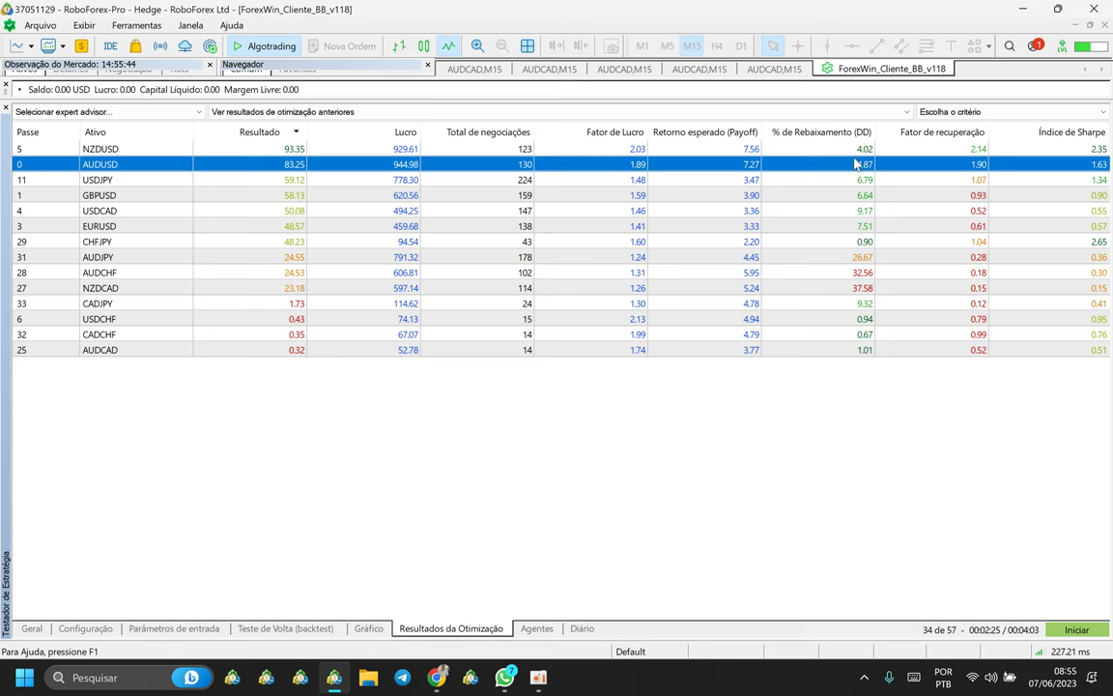
{"action": "left_click", "coordinate": [766, 147]}
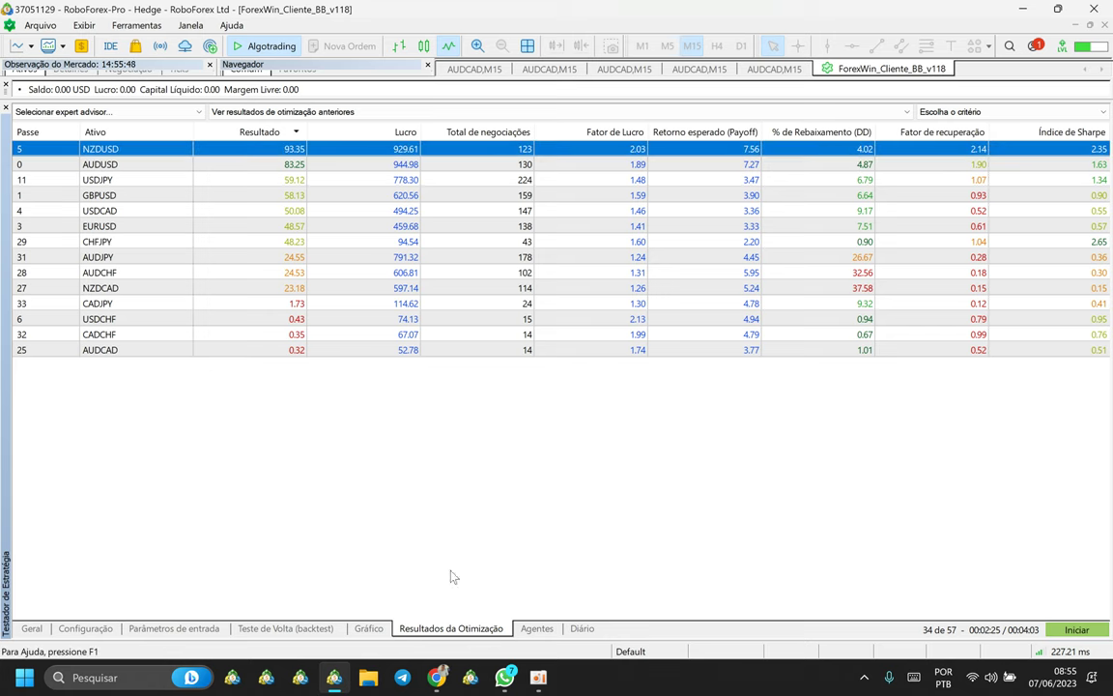
{"action": "left_click", "coordinate": [174, 628]}
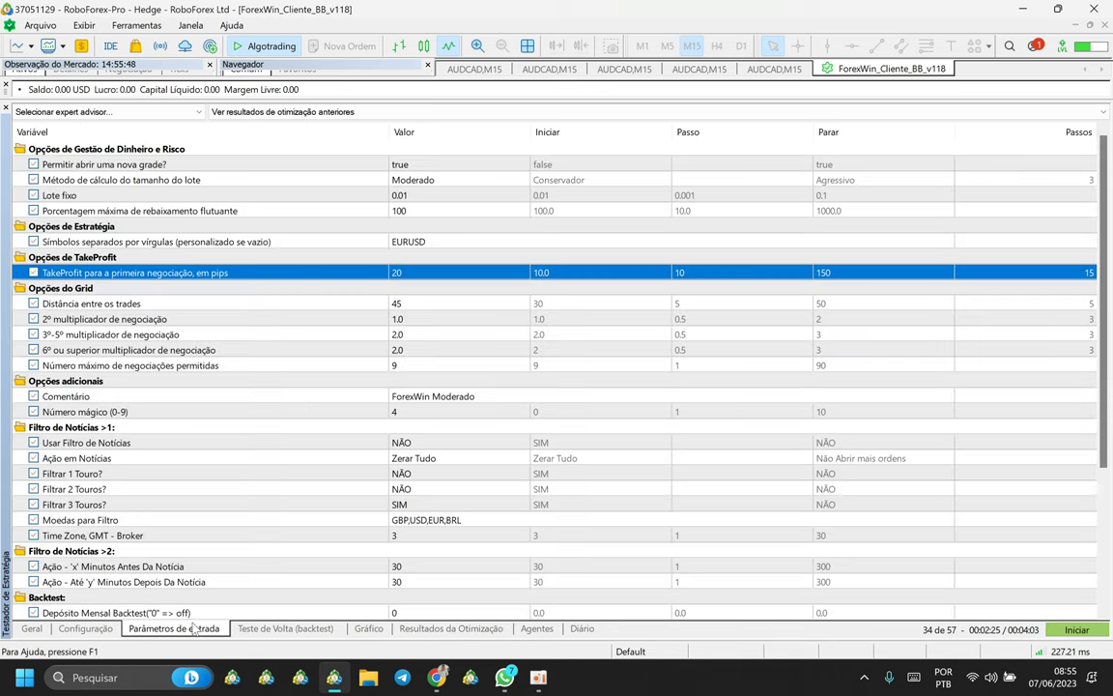
{"action": "double_click", "coordinate": [408, 241]}
{"action": "type", "text": "AUDCAD,NZDC"}
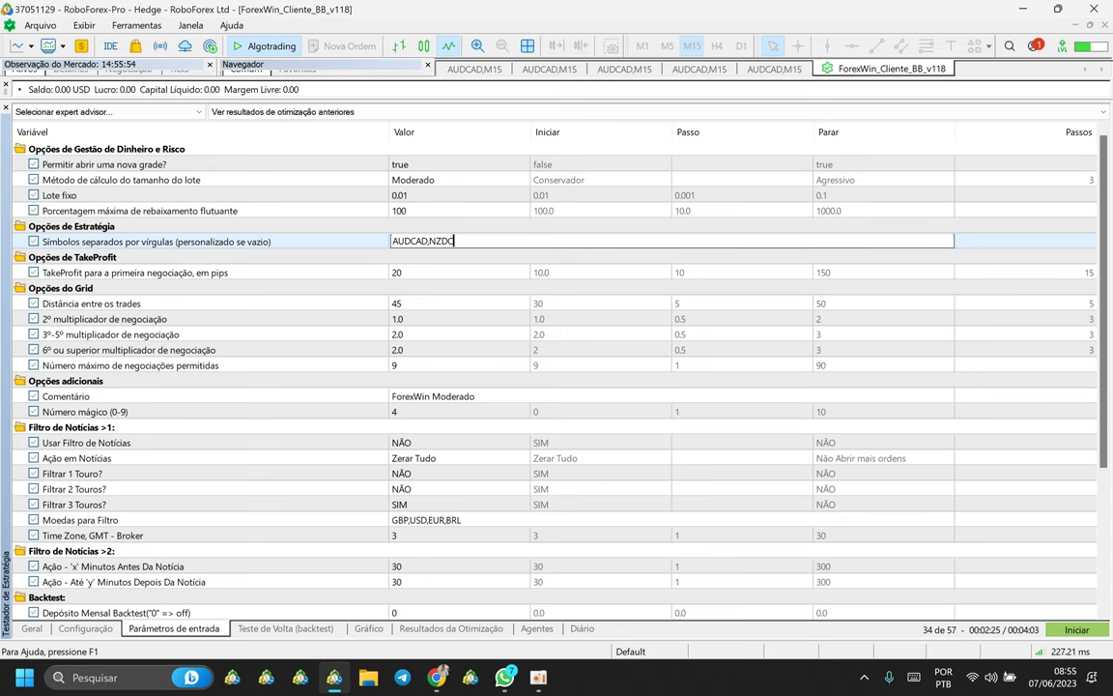
{"action": "left_click", "coordinate": [418, 246]}
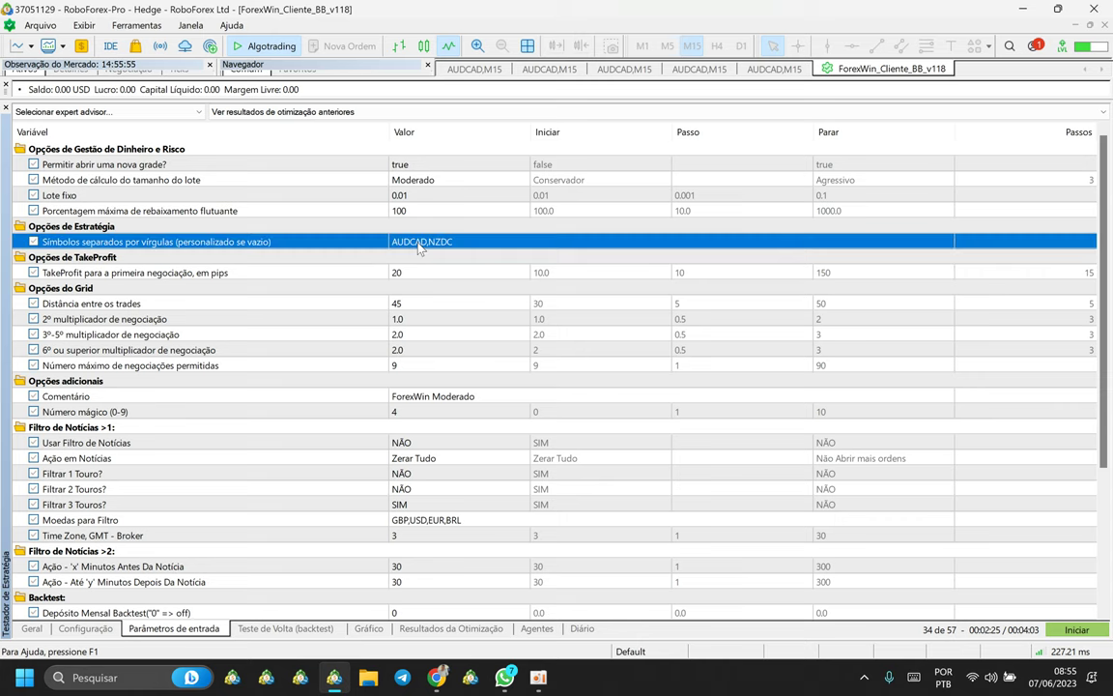
{"action": "left_click", "coordinate": [483, 239]}
{"action": "left_click", "coordinate": [485, 238]}
{"action": "key", "text": "BackSpace"}
{"action": "type", "text": "USD"}
{"action": "left_click", "coordinate": [489, 258]}
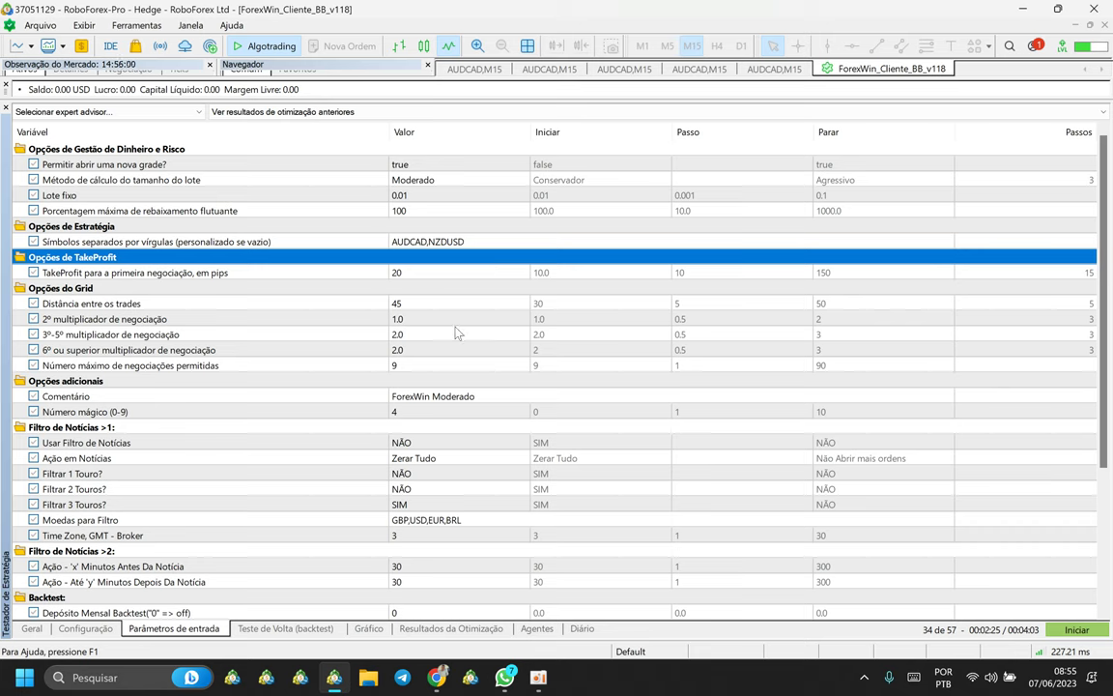
- Check the test symbol in the configuration and review the remaining input parameters, including financial limits, point limits and operating window
{"action": "left_click", "coordinate": [85, 628]}
{"action": "left_click", "coordinate": [165, 140]}
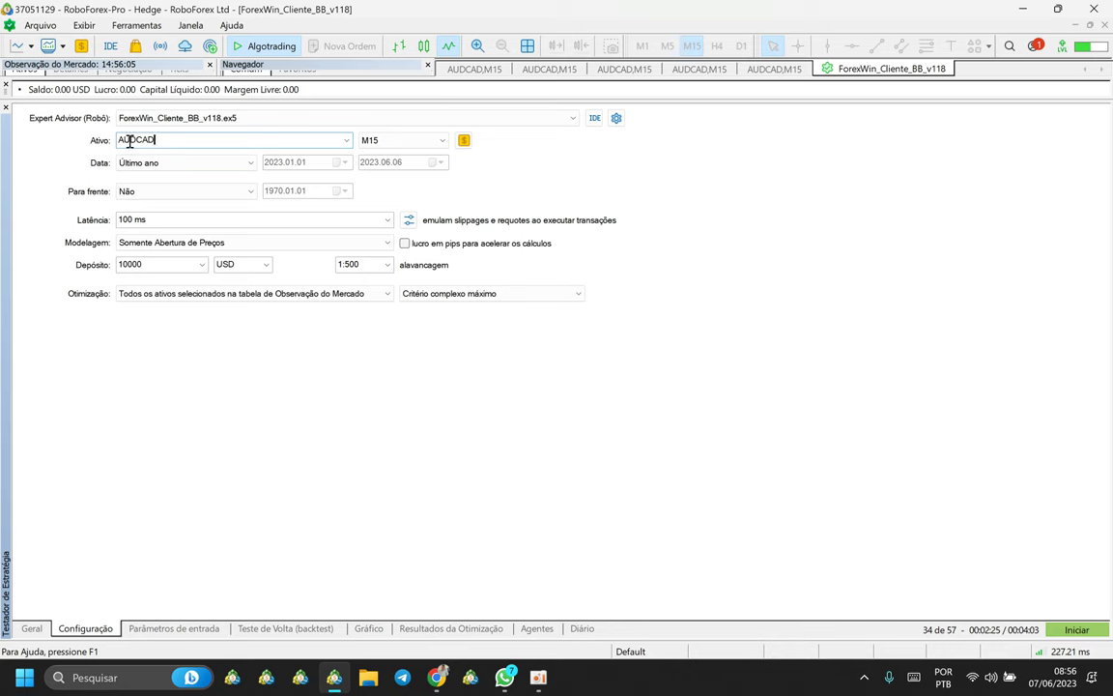
{"action": "left_click_drag", "start_coordinate": [166, 139], "coordinate": [93, 150]}
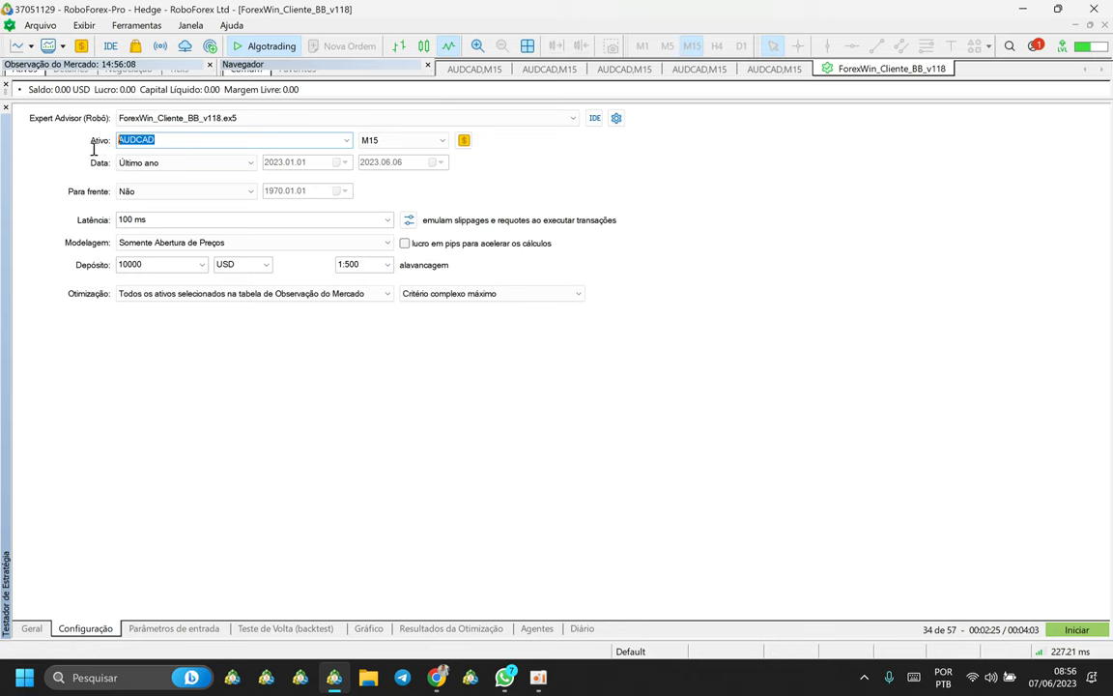
{"action": "left_click", "coordinate": [198, 630]}
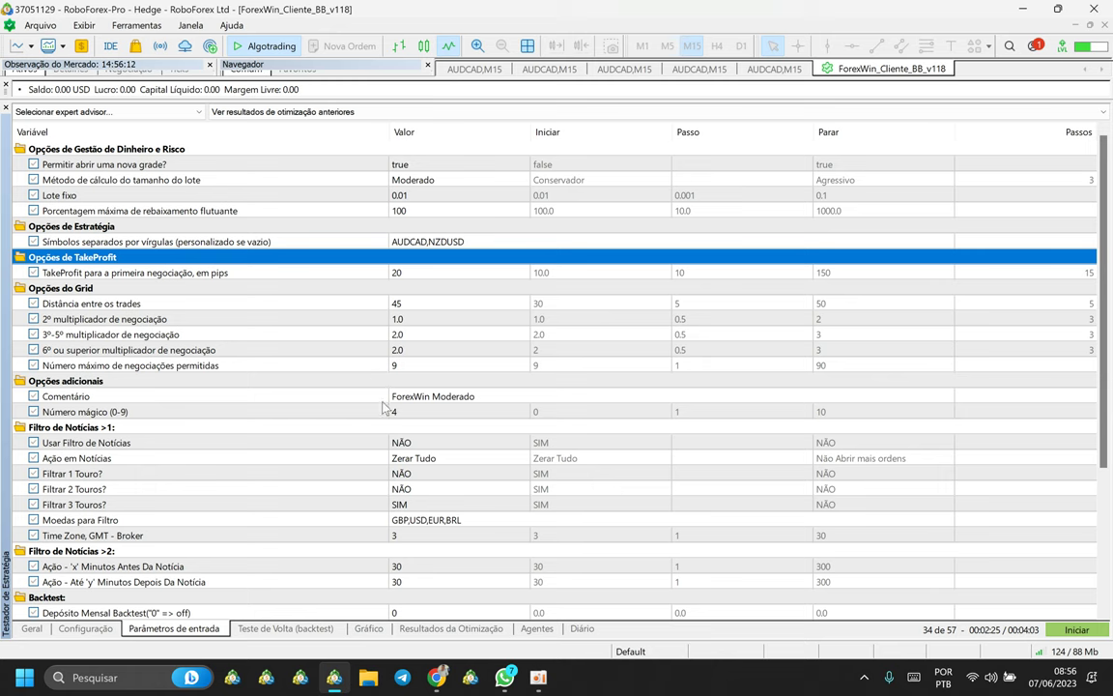
{"action": "scroll", "coordinate": [353, 379], "scroll_direction": "down", "scroll_amount": 2}
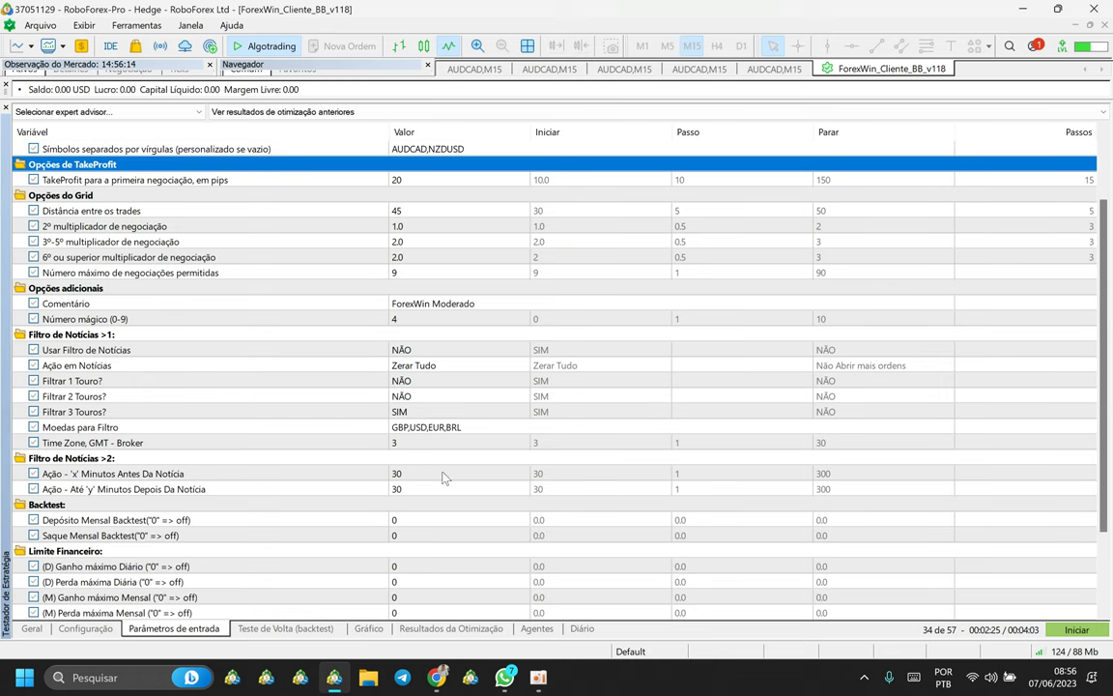
{"action": "scroll", "coordinate": [416, 435], "scroll_direction": "down", "scroll_amount": 3}
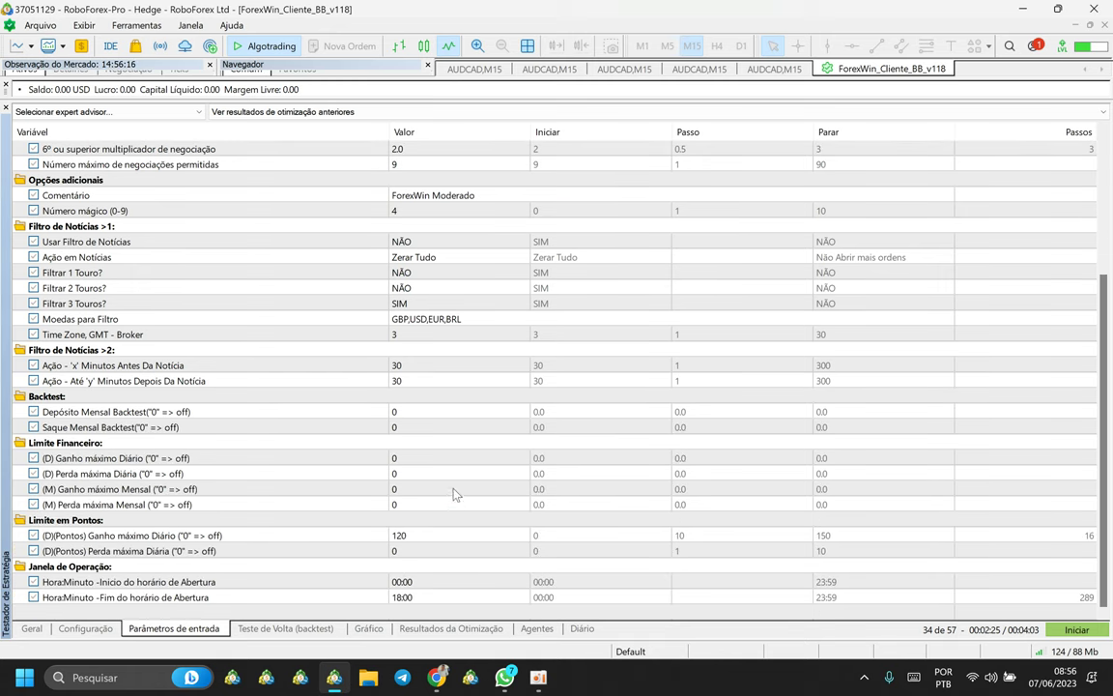
{"action": "left_click", "coordinate": [453, 491]}
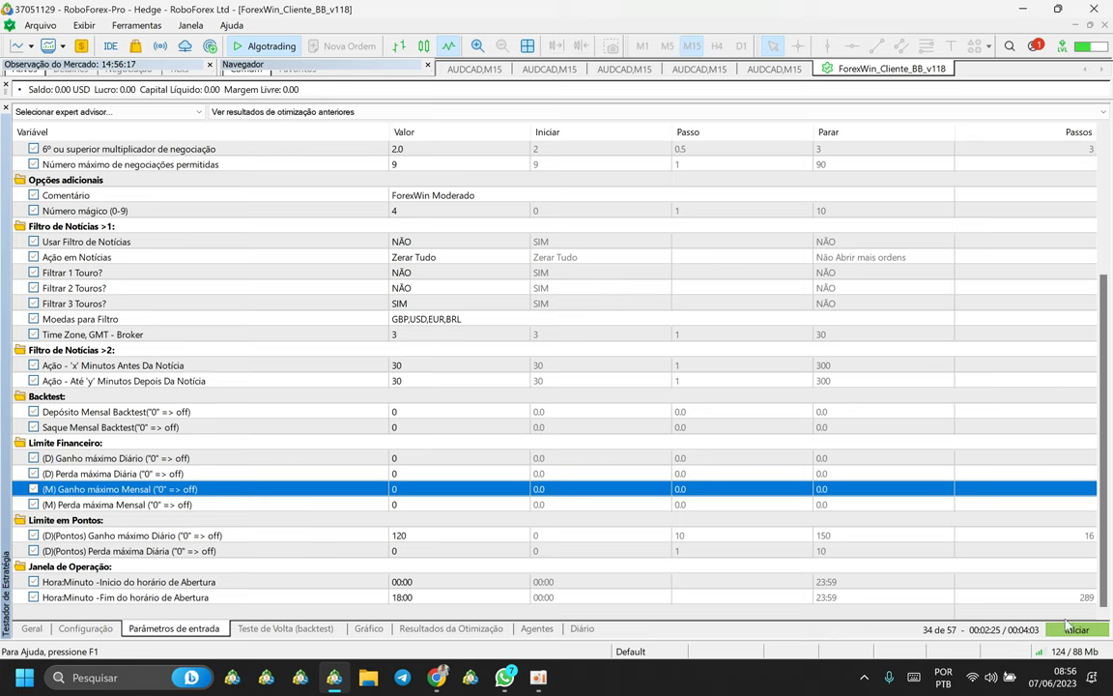
- Disable optimization, keep the modelling at Somente Abertura de Preços, and run the backtest on AUDCAD M15
{"action": "left_click", "coordinate": [87, 628]}
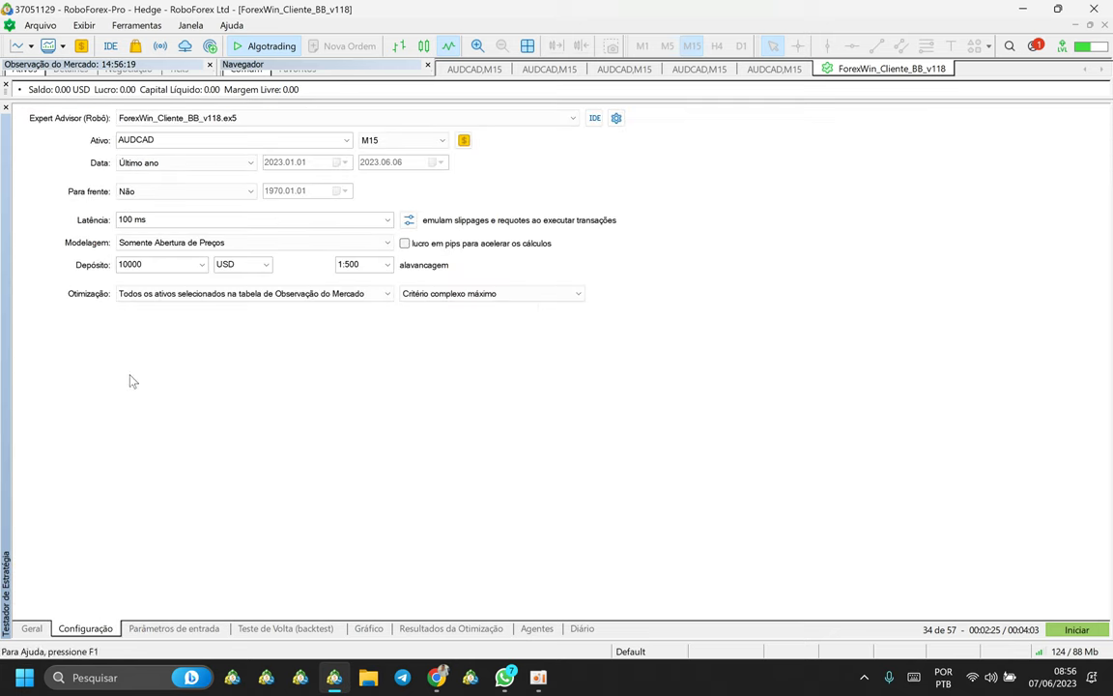
{"action": "left_click", "coordinate": [132, 298]}
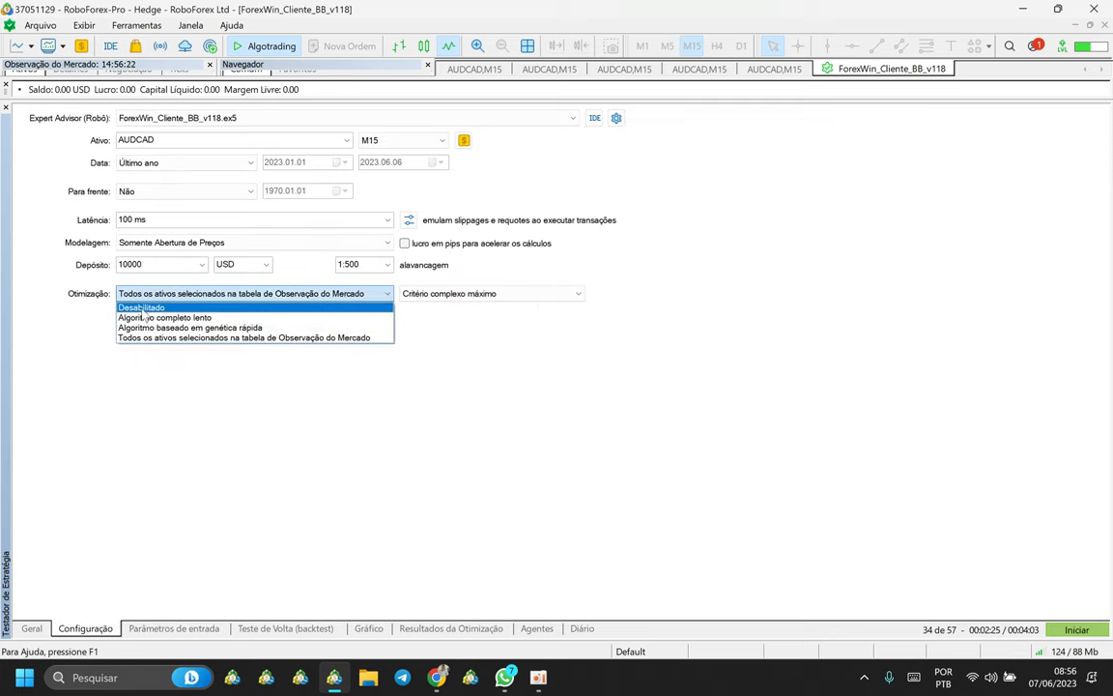
{"action": "left_click", "coordinate": [142, 307]}
{"action": "left_click", "coordinate": [197, 247]}
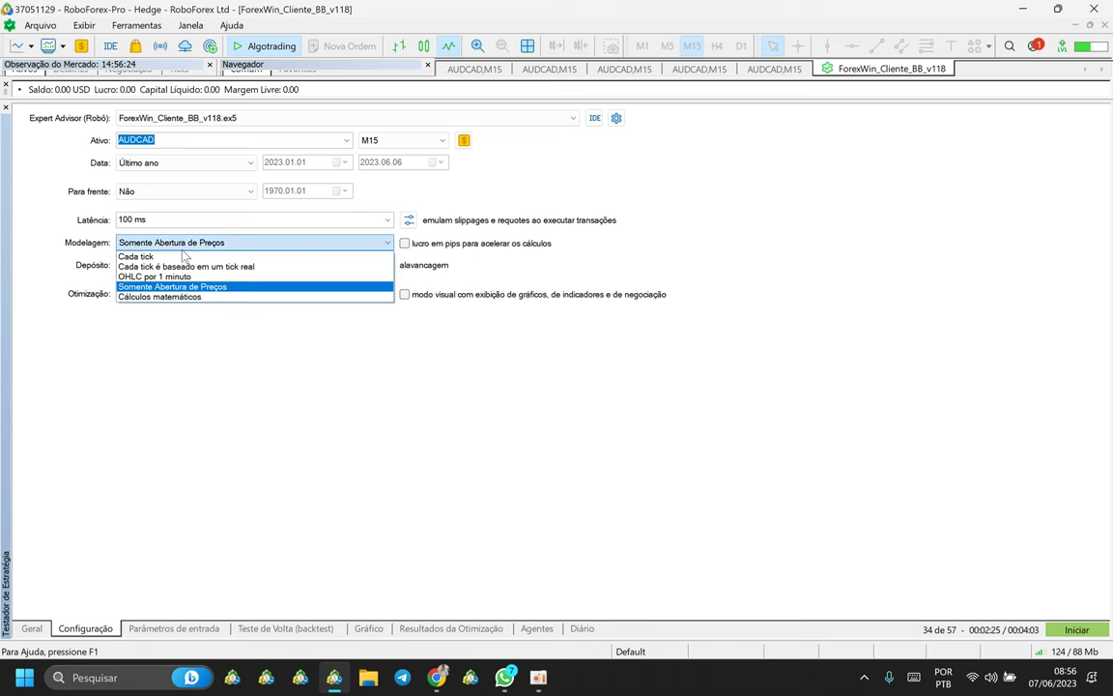
{"action": "left_click", "coordinate": [161, 286]}
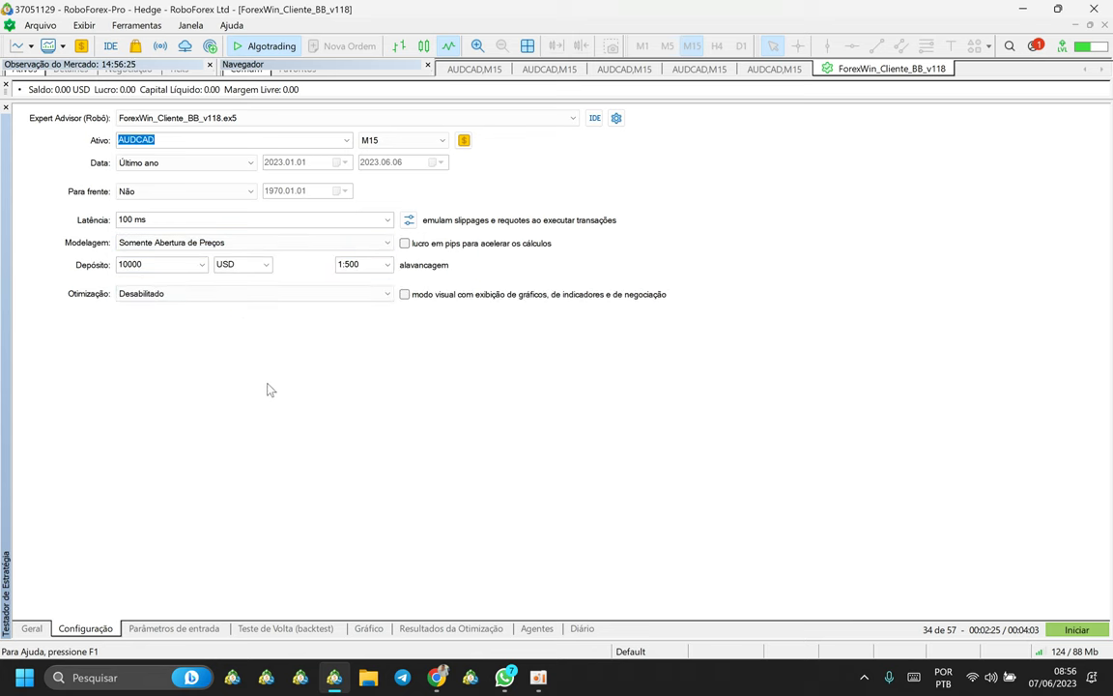
{"action": "left_click", "coordinate": [1075, 629]}
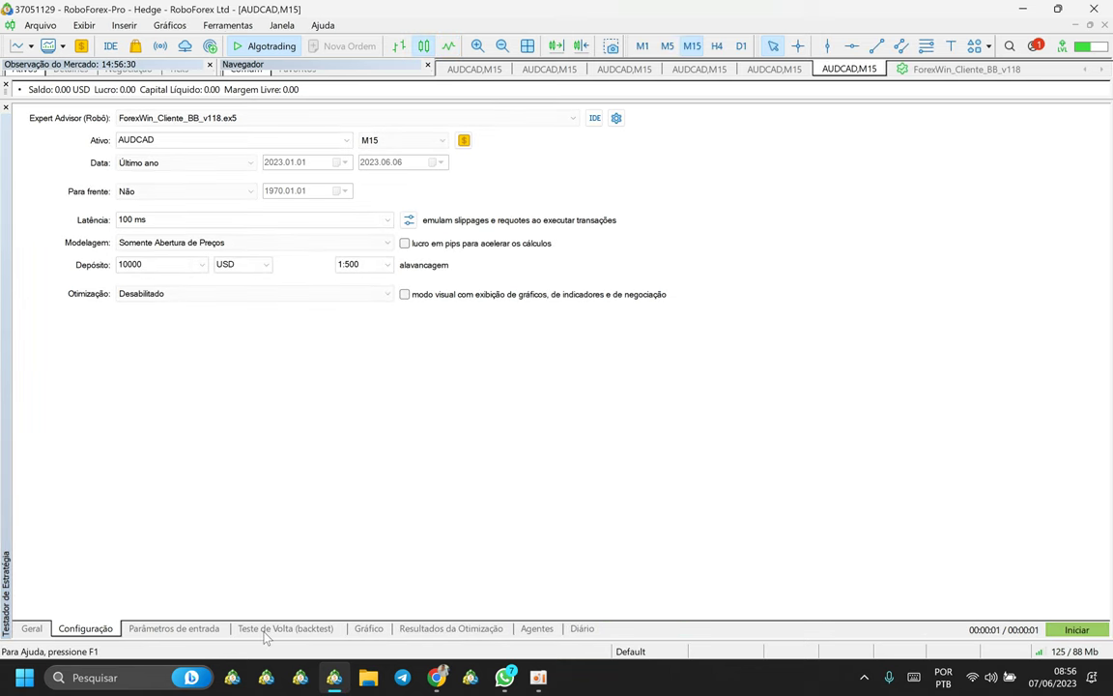
- Review the backtest's balance graph and report, and switch the results to the transactions list
{"action": "left_click", "coordinate": [379, 626]}
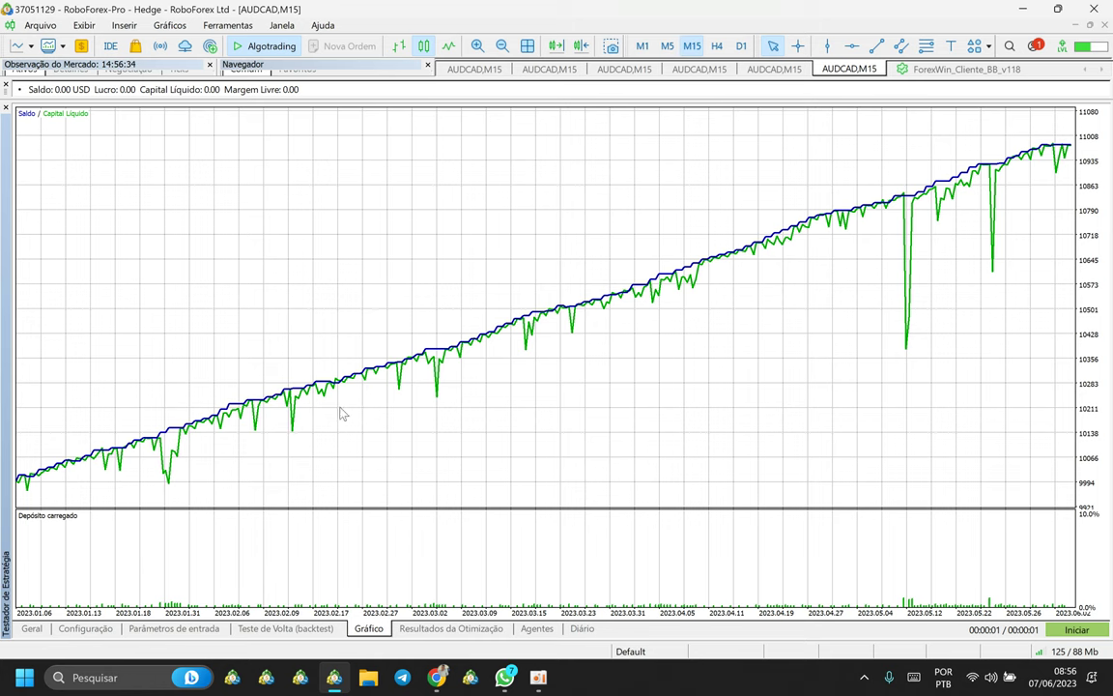
{"action": "left_click", "coordinate": [280, 629]}
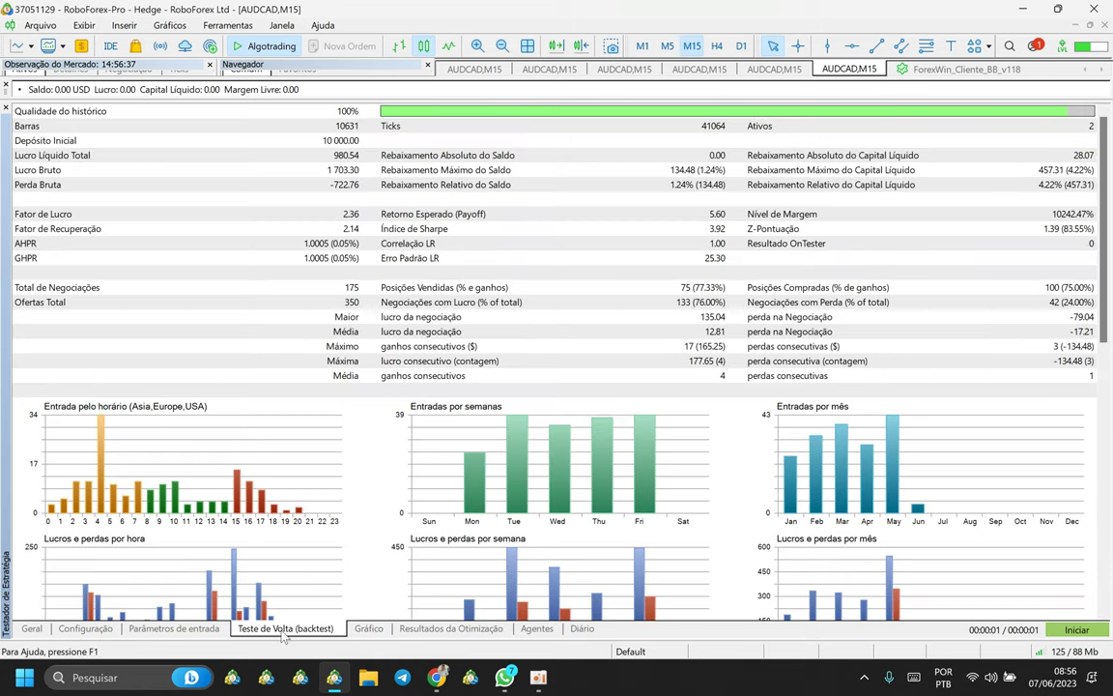
{"action": "right_click", "coordinate": [294, 232]}
{"action": "left_click", "coordinate": [321, 242]}
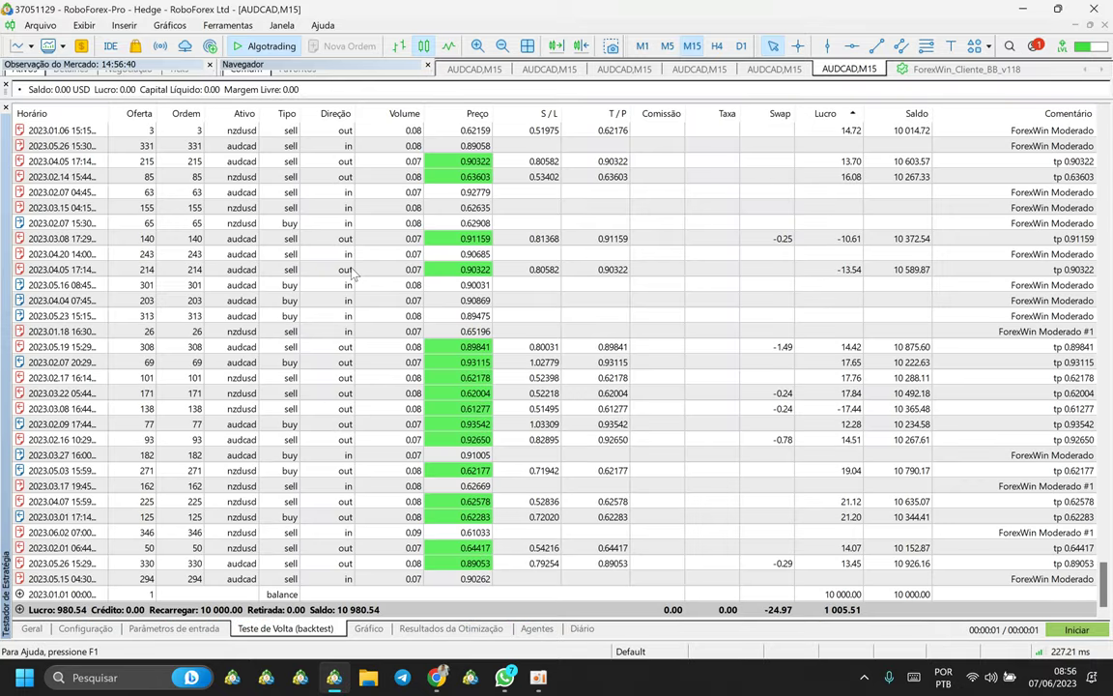
- Check the symbols of individual transactions and sort the list by symbol, reading it from the beginning
{"action": "left_click", "coordinate": [241, 146]}
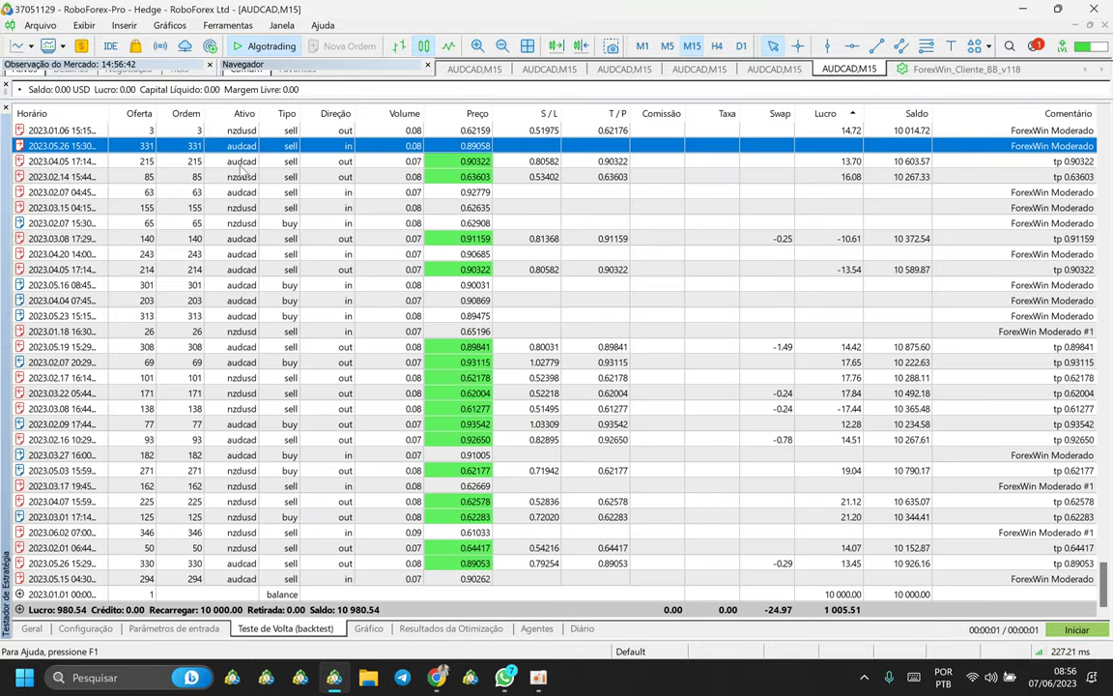
{"action": "left_click", "coordinate": [240, 163]}
{"action": "left_click", "coordinate": [243, 178]}
{"action": "left_click", "coordinate": [247, 194]}
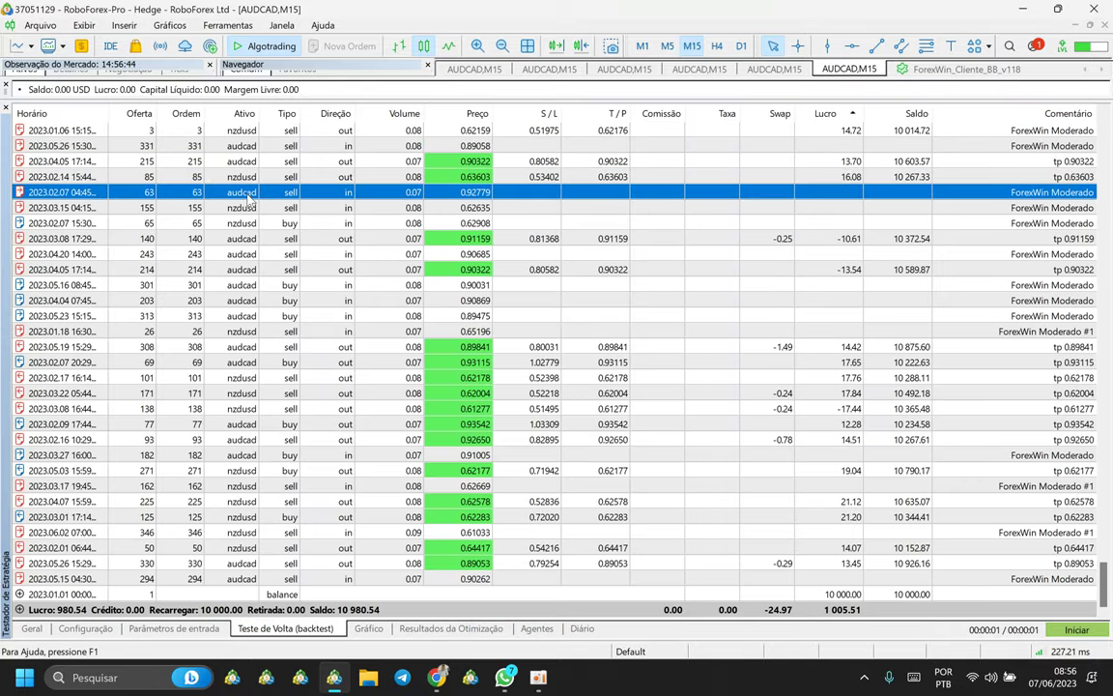
{"action": "left_click", "coordinate": [224, 116]}
{"action": "scroll", "coordinate": [227, 201], "scroll_direction": "up", "scroll_amount": 5}
{"action": "scroll", "coordinate": [227, 203], "scroll_direction": "down", "scroll_amount": 5}
{"action": "scroll", "coordinate": [232, 207], "scroll_direction": "up", "scroll_amount": 12}
{"action": "scroll", "coordinate": [249, 230], "scroll_direction": "up", "scroll_amount": 20}
{"action": "scroll", "coordinate": [235, 311], "scroll_direction": "up", "scroll_amount": 20}
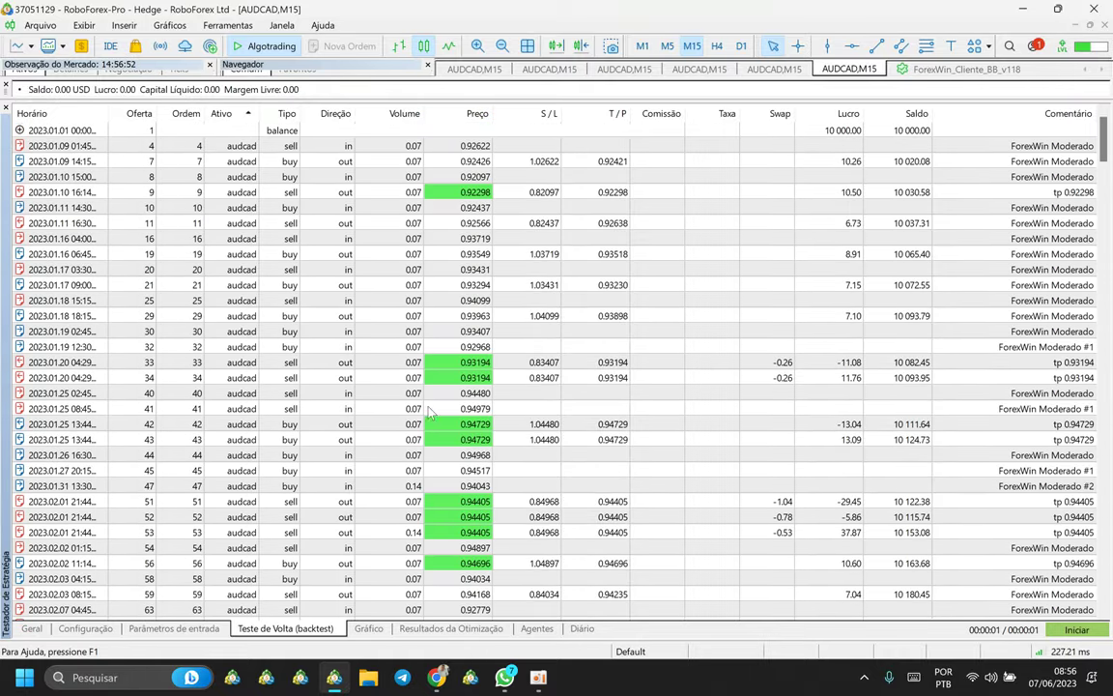
- Sort the transactions by profit, first ascending and then descending, to inspect the largest losing and winning trades
{"action": "left_click", "coordinate": [825, 114]}
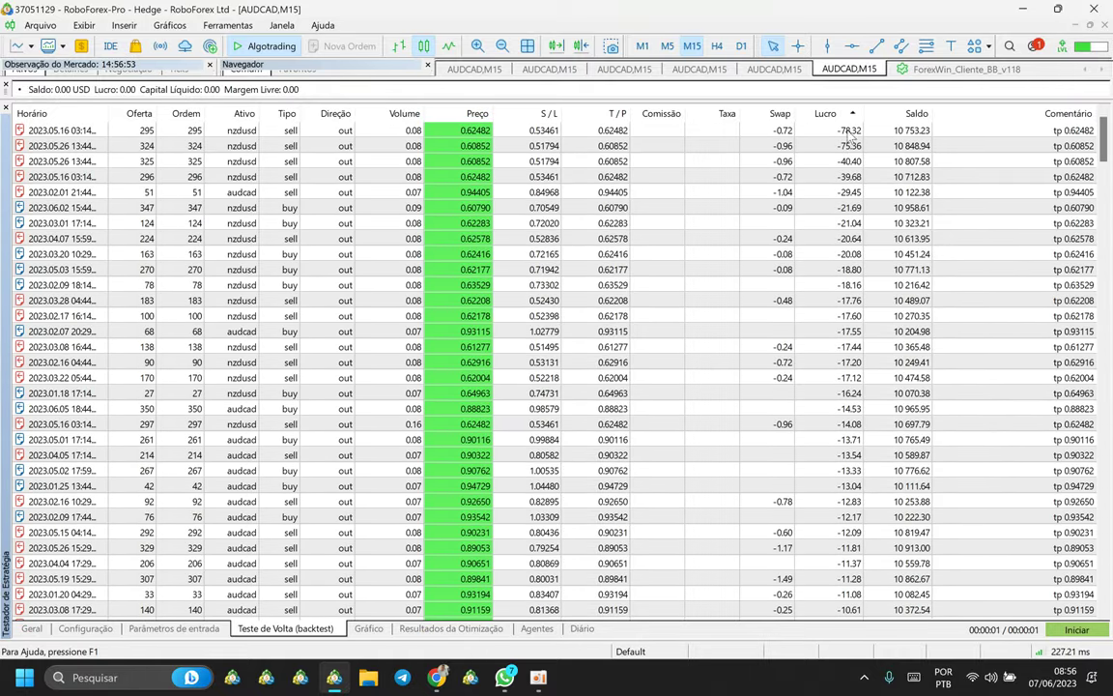
{"action": "left_click", "coordinate": [852, 131]}
{"action": "left_click", "coordinate": [825, 114]}
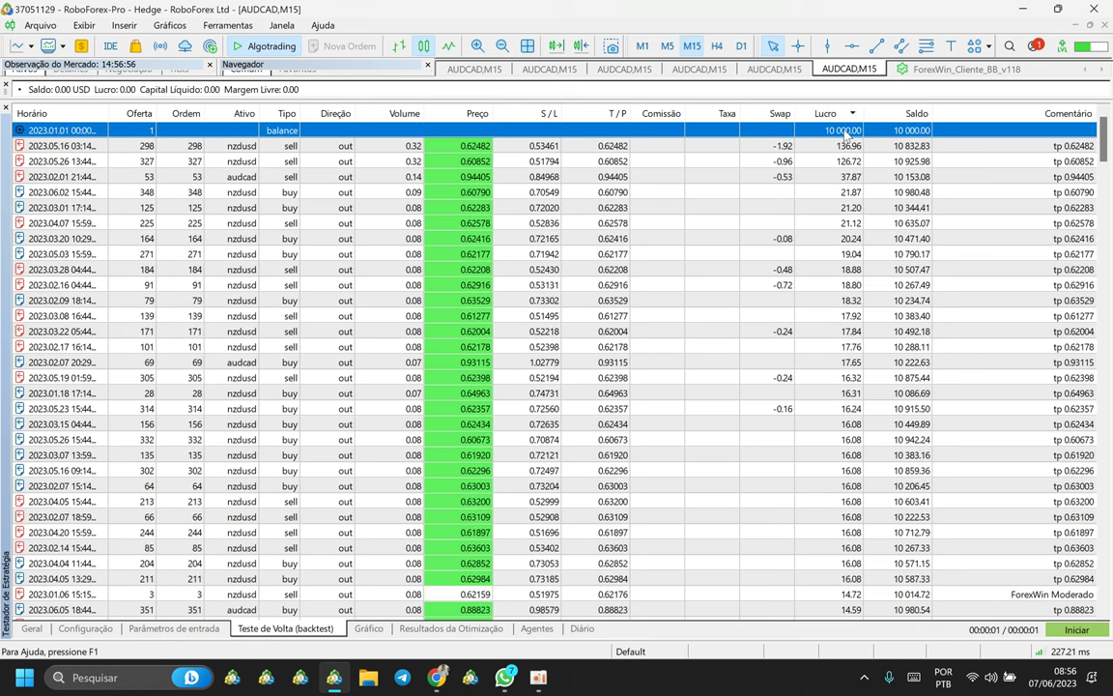
{"action": "left_click", "coordinate": [848, 145]}
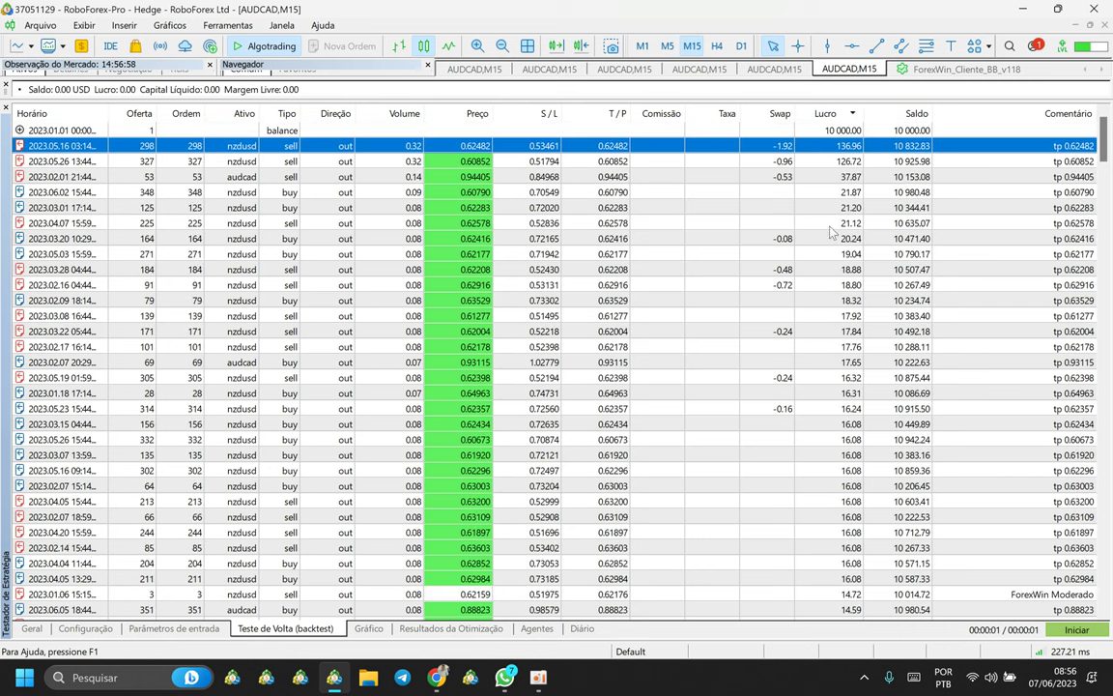
- Switch the backtest results back to the summary report and review its statistics and the entry and profit charts
{"action": "right_click", "coordinate": [286, 199]}
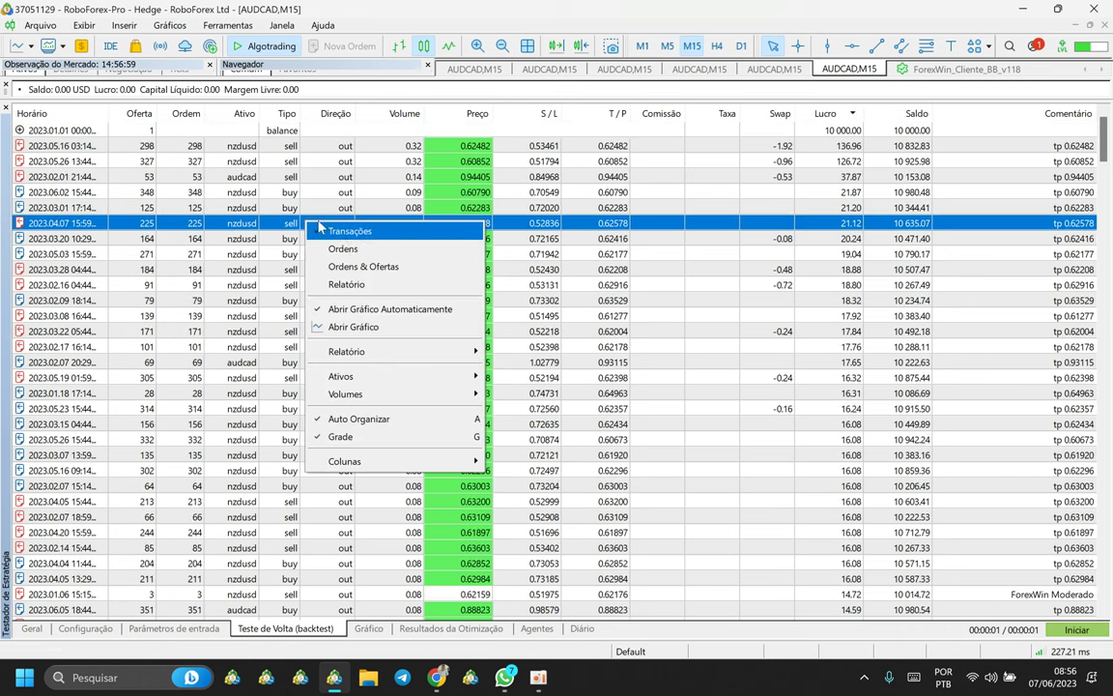
{"action": "left_click", "coordinate": [360, 258]}
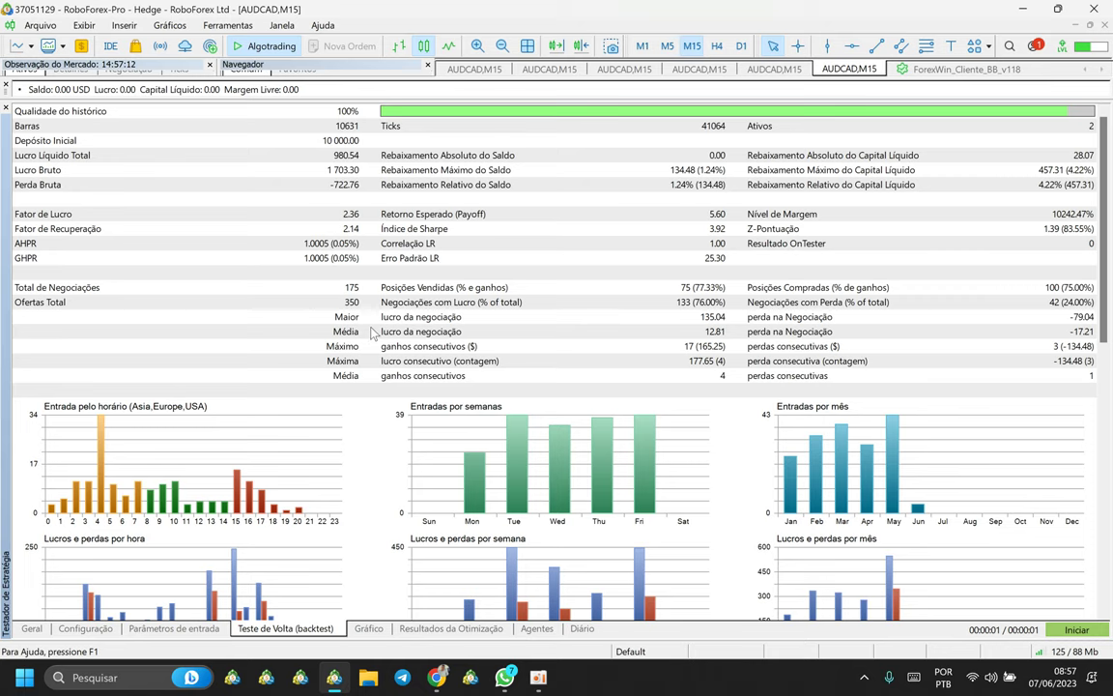
{"action": "scroll", "coordinate": [334, 297], "scroll_direction": "down", "scroll_amount": 3}
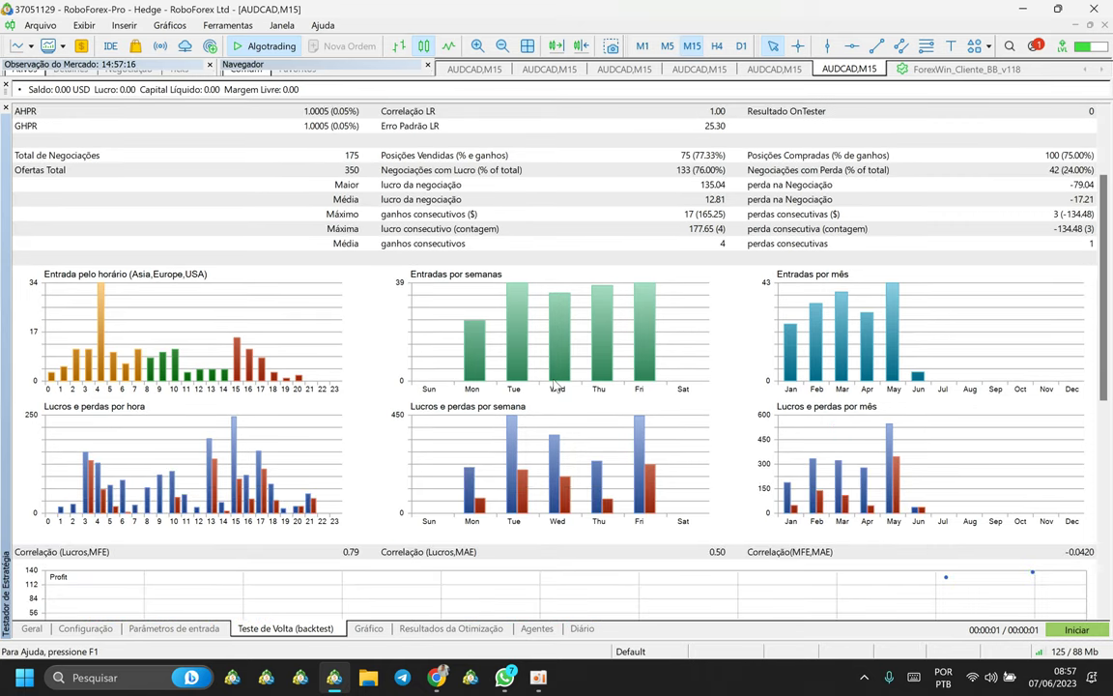
{"action": "scroll", "coordinate": [663, 450], "scroll_direction": "up", "scroll_amount": 3}
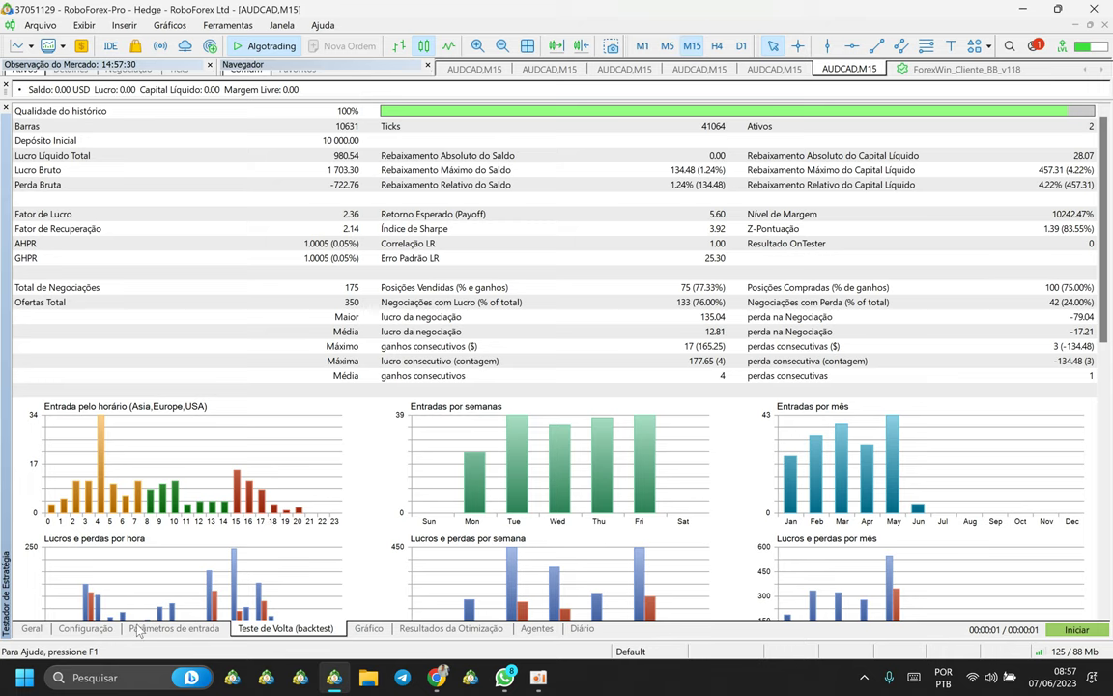
- Check the test configuration and the comma-separated symbols parameter in the strategy options
{"action": "left_click", "coordinate": [85, 628]}
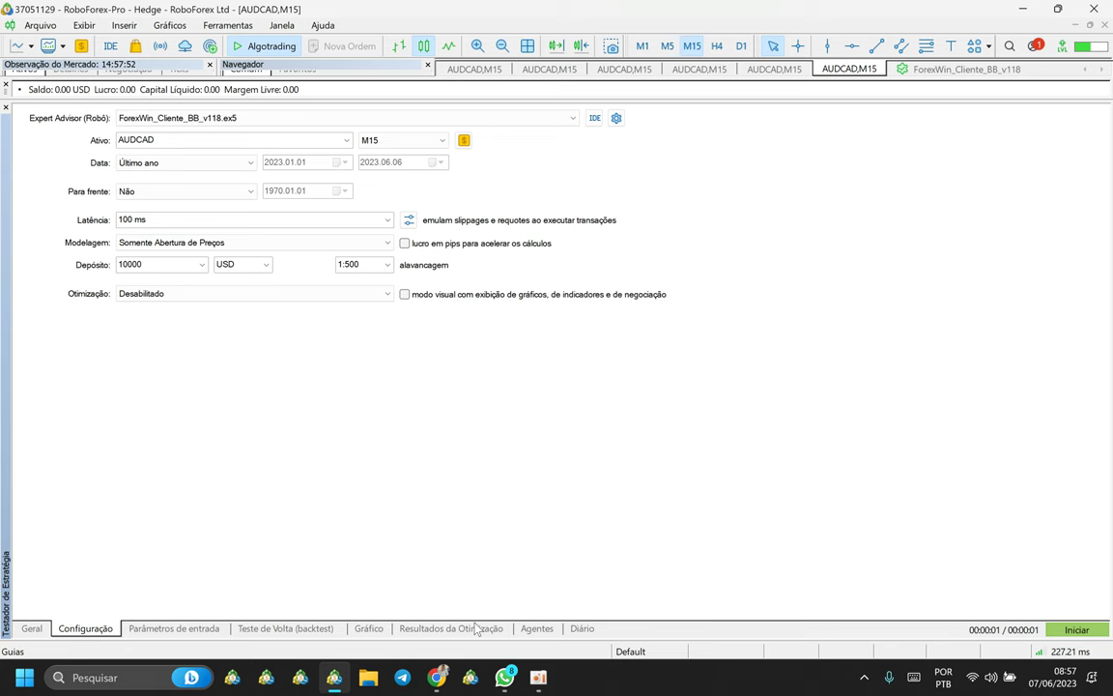
{"action": "left_click", "coordinate": [174, 628]}
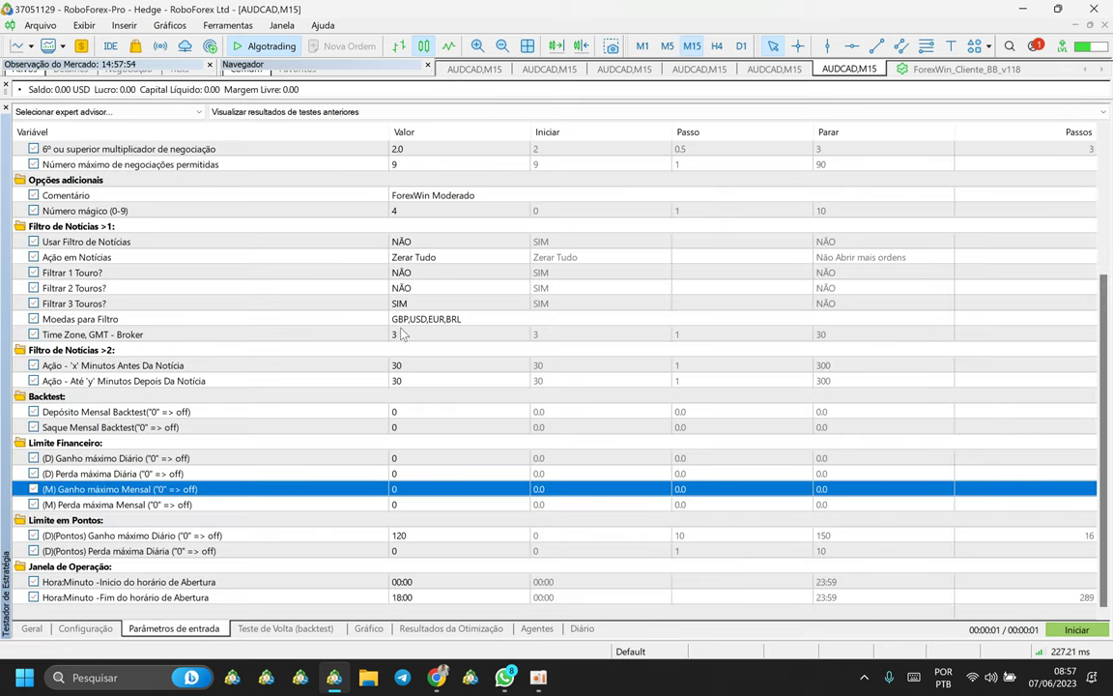
{"action": "scroll", "coordinate": [414, 198], "scroll_direction": "up", "scroll_amount": 4}
{"action": "left_click", "coordinate": [429, 228]}
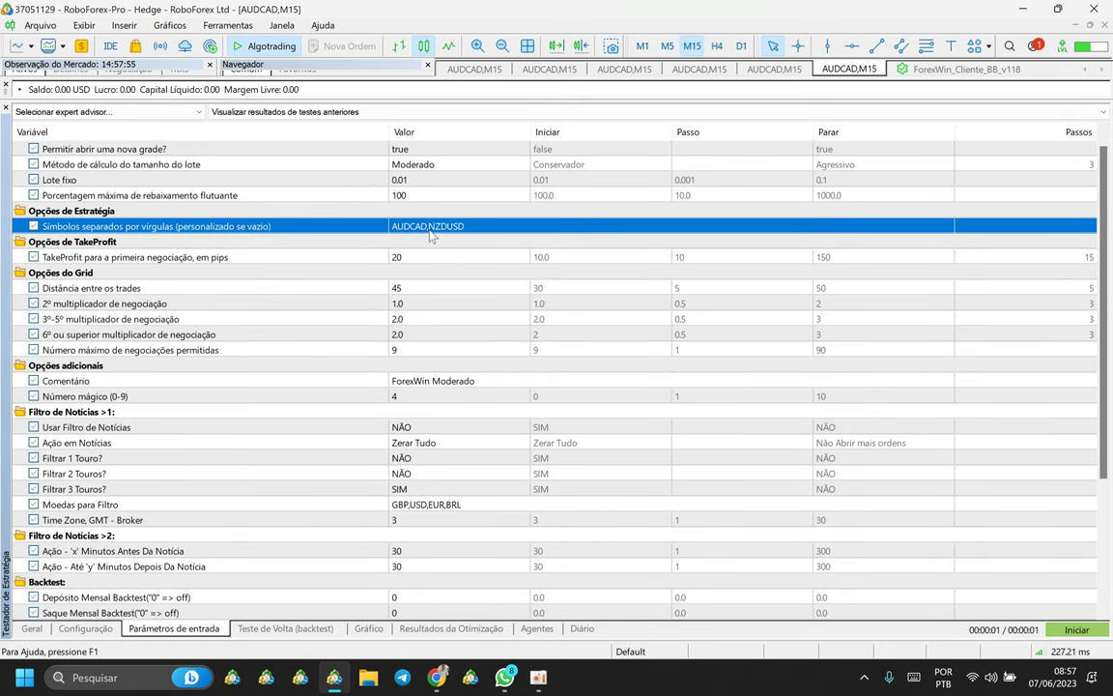
{"action": "left_click", "coordinate": [432, 243]}
{"action": "left_click", "coordinate": [498, 226]}
{"action": "left_click", "coordinate": [499, 226]}
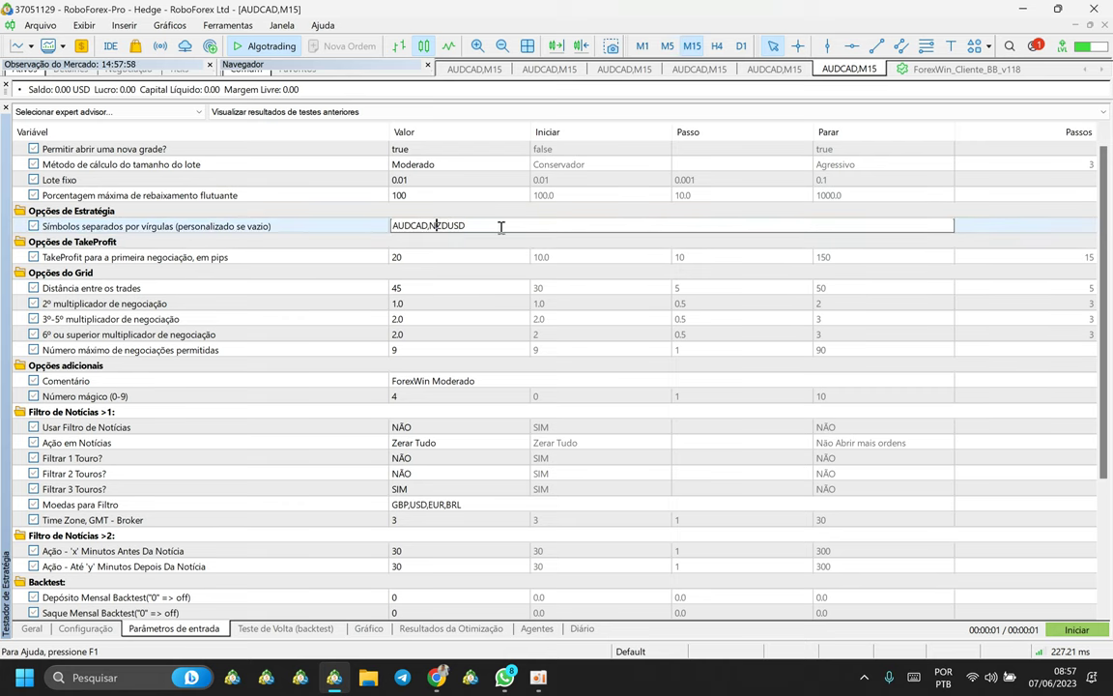
{"action": "left_click", "coordinate": [467, 241]}
{"action": "left_click", "coordinate": [455, 226]}
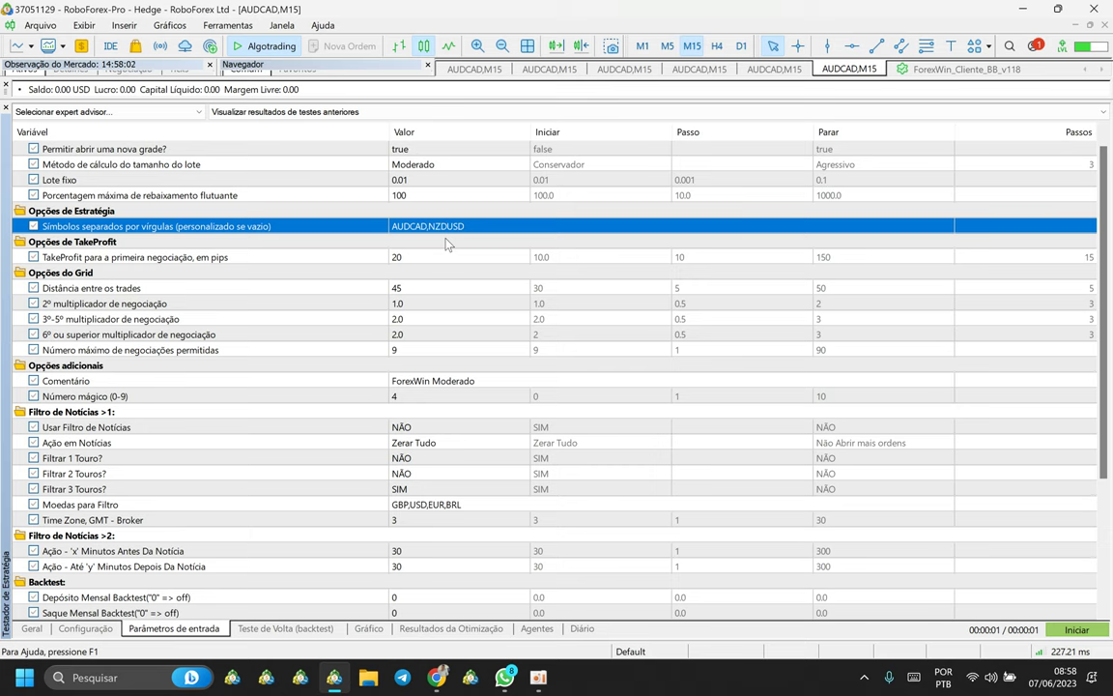
- Open the Take M9 - off folder in Porfólio Take M7 on the desktop and view its balance graph and report screenshots
{"action": "key", "text": "super+d"}
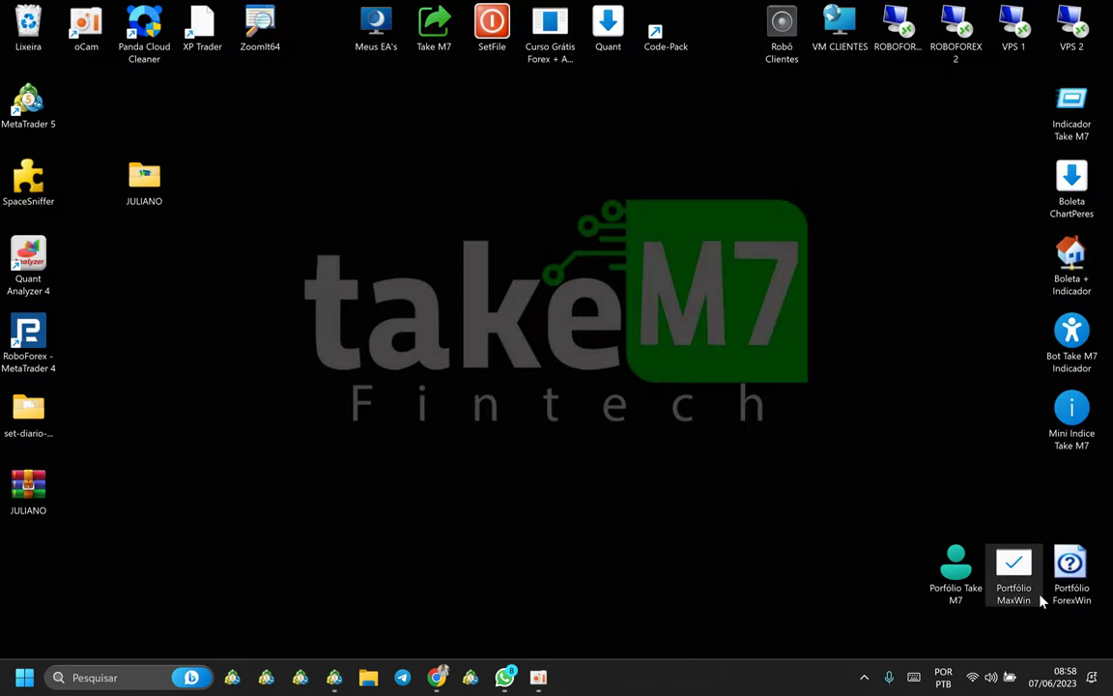
{"action": "double_click", "coordinate": [952, 570]}
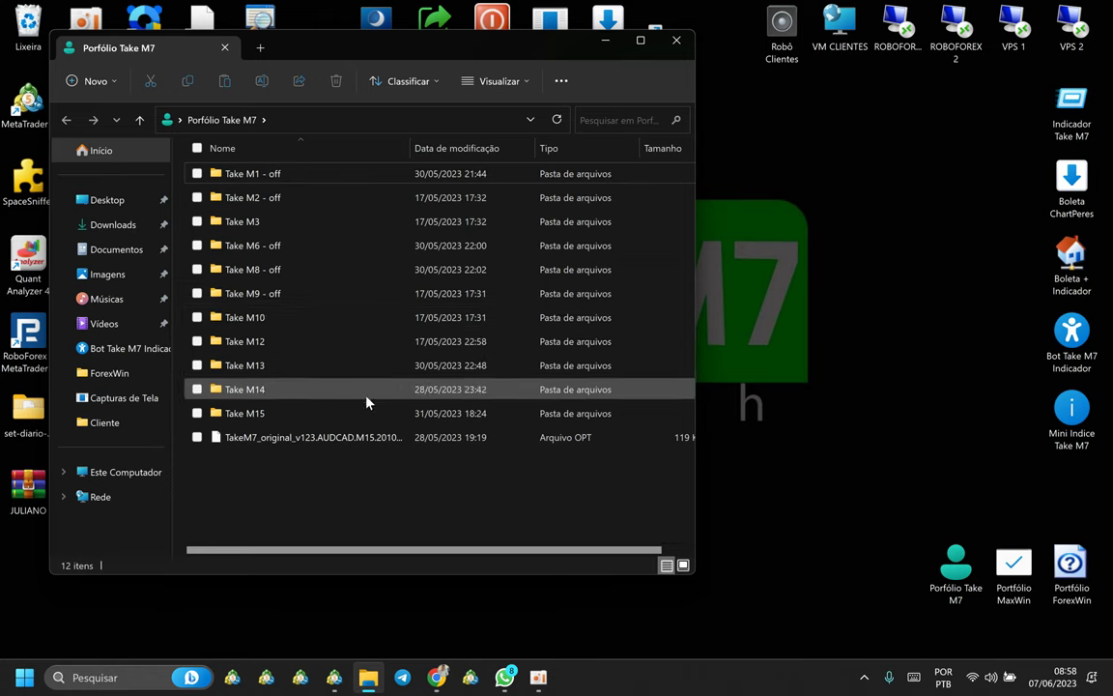
{"action": "double_click", "coordinate": [264, 294]}
{"action": "left_click", "coordinate": [307, 228]}
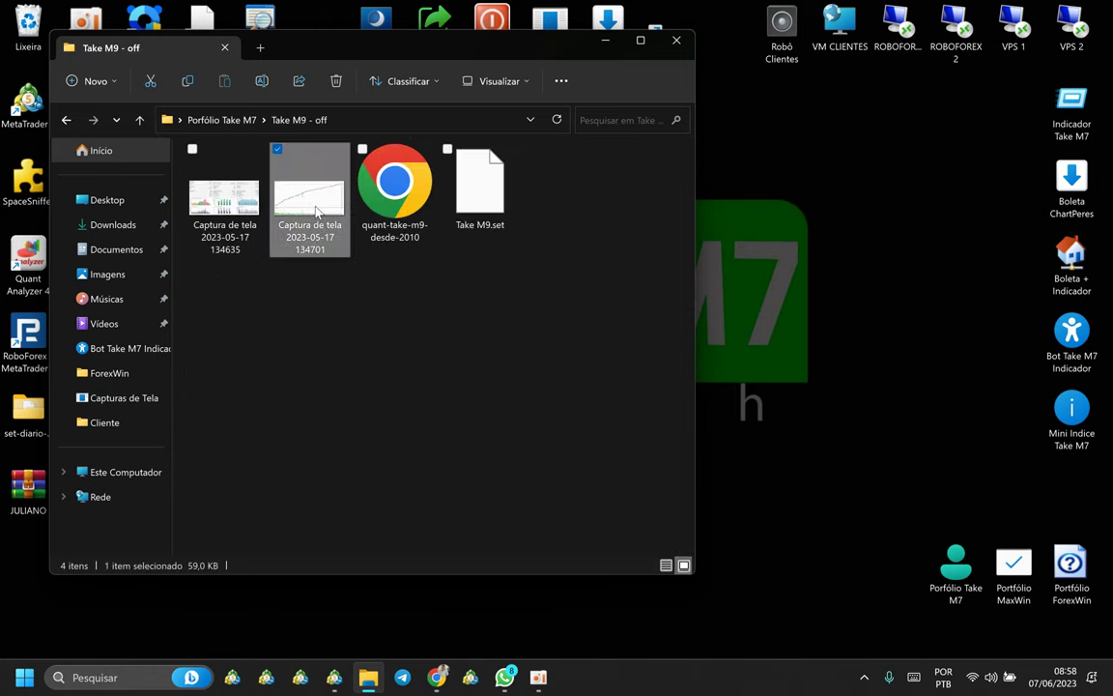
{"action": "key", "text": "Return"}
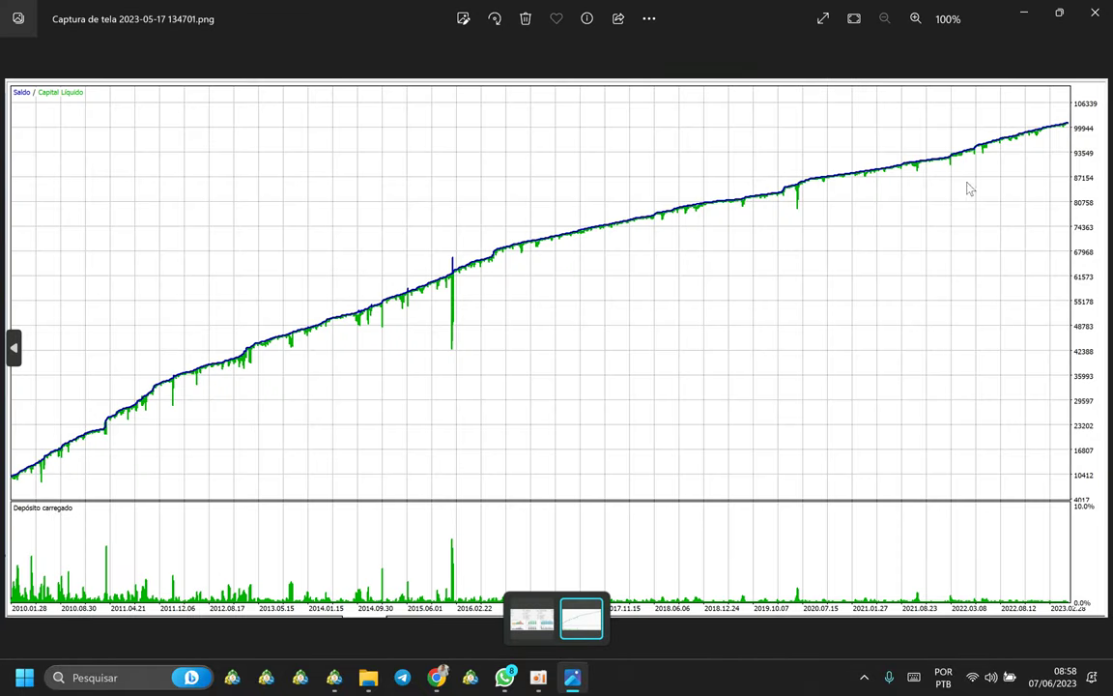
{"action": "left_click", "coordinate": [1095, 12]}
{"action": "left_click", "coordinate": [232, 220]}
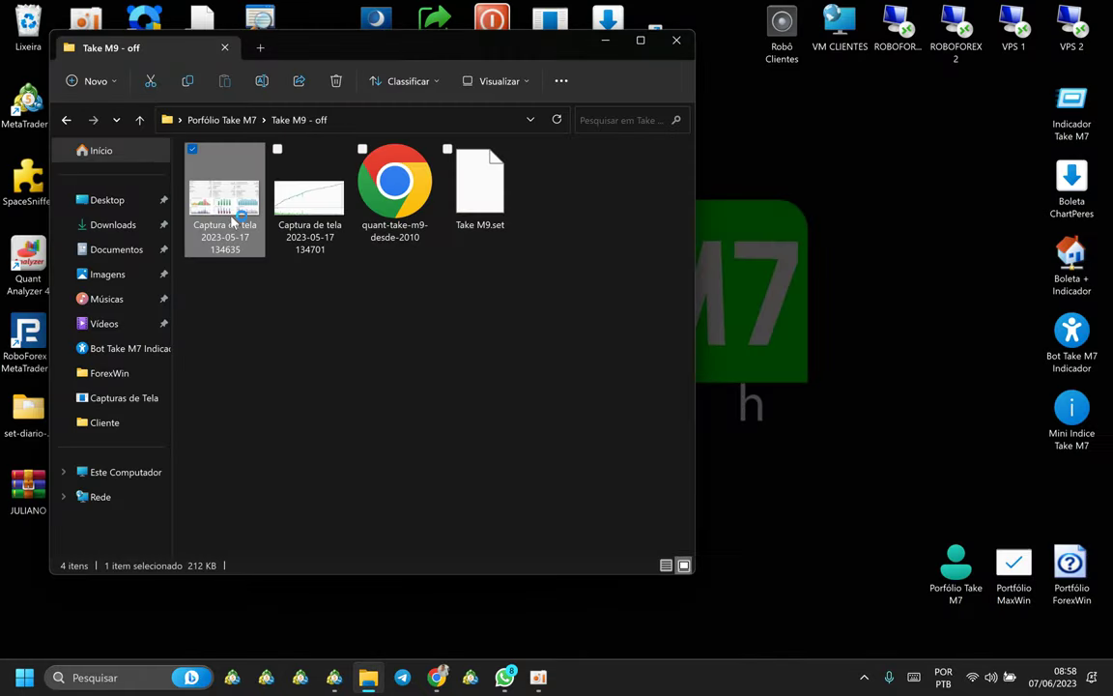
{"action": "key", "text": "Return"}
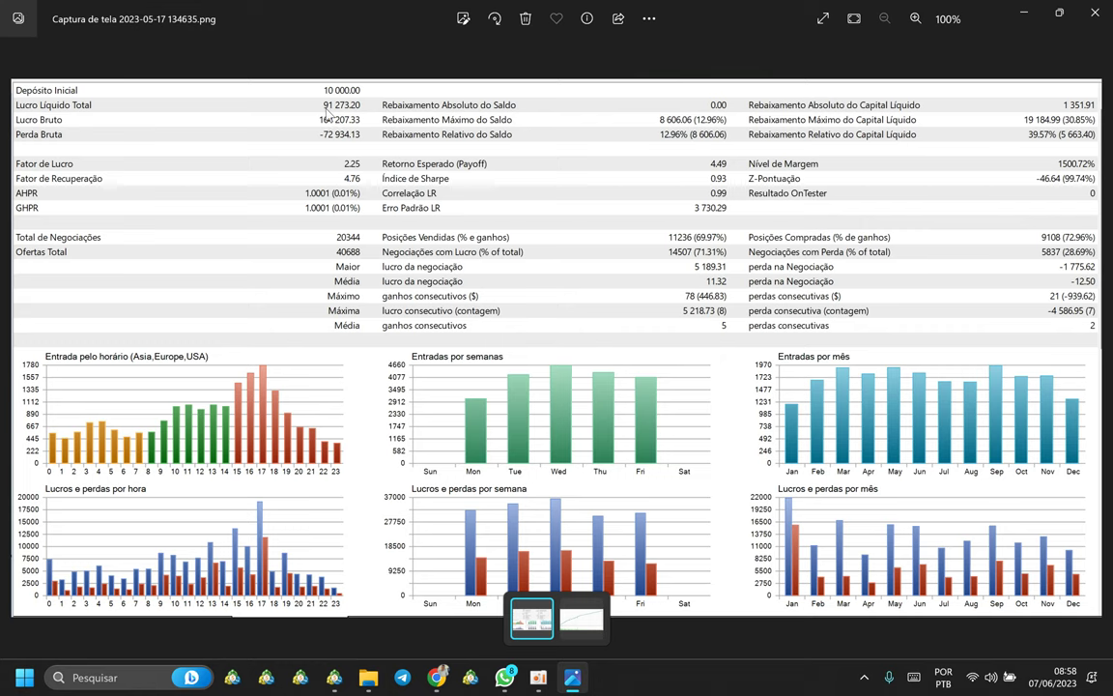
{"action": "key", "text": "alt+F4"}
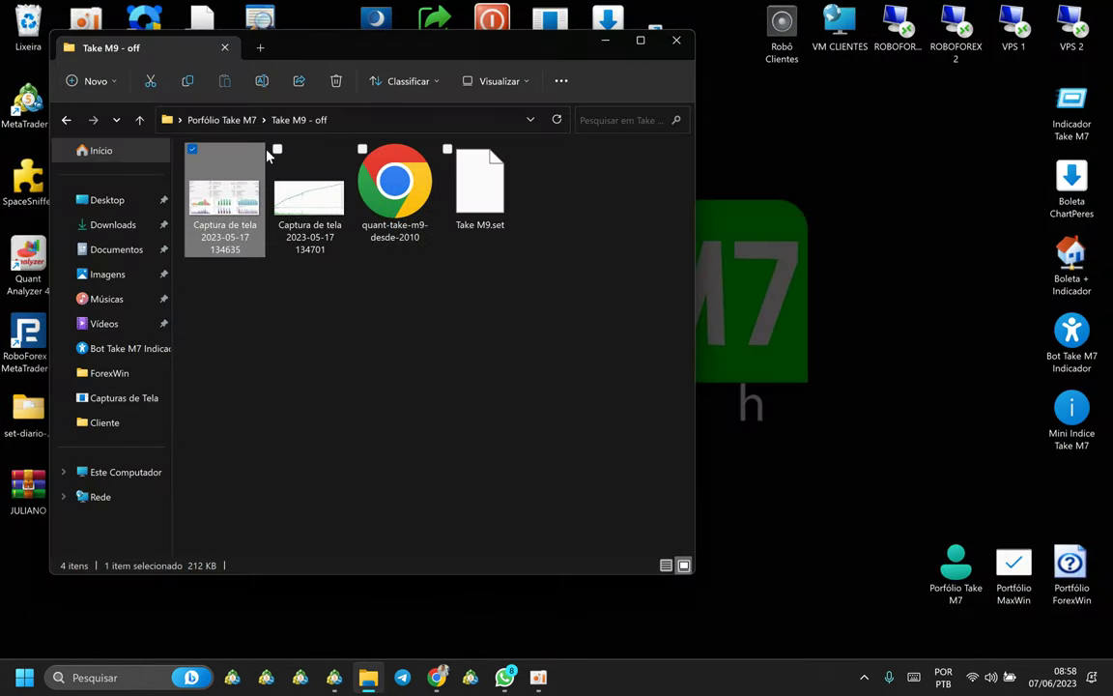
- View the balance graph and report screenshots in the Take M15 portfolio folder, and close the image and folder windows
{"action": "left_click", "coordinate": [139, 119]}
{"action": "left_click", "coordinate": [275, 279]}
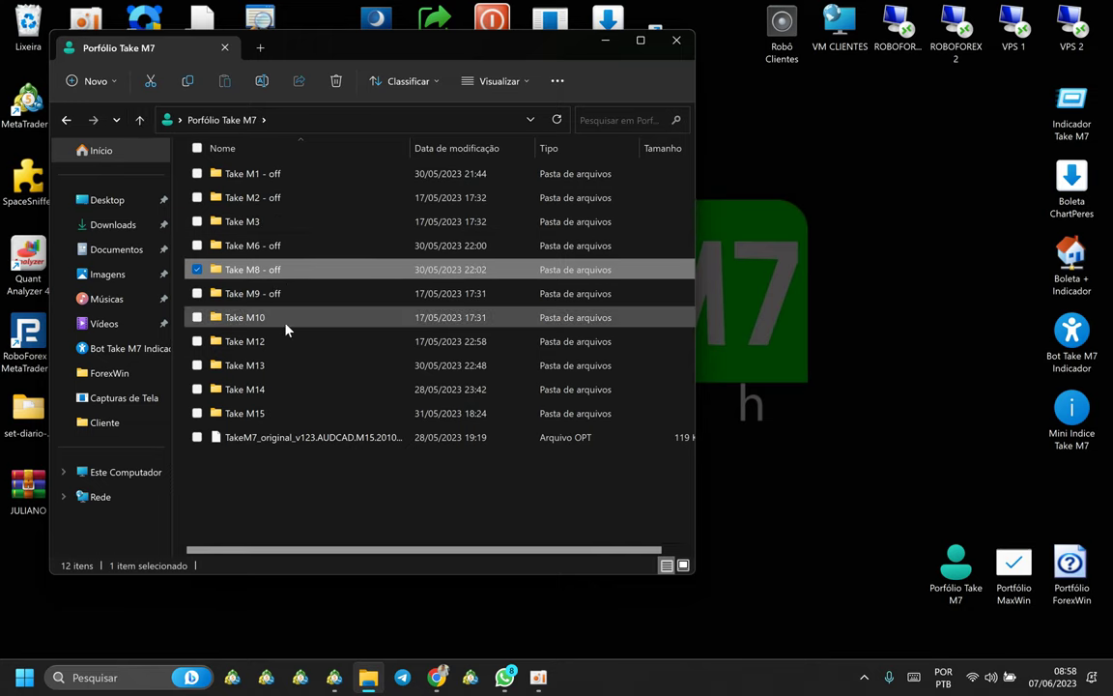
{"action": "left_click", "coordinate": [286, 320]}
{"action": "left_click", "coordinate": [285, 349]}
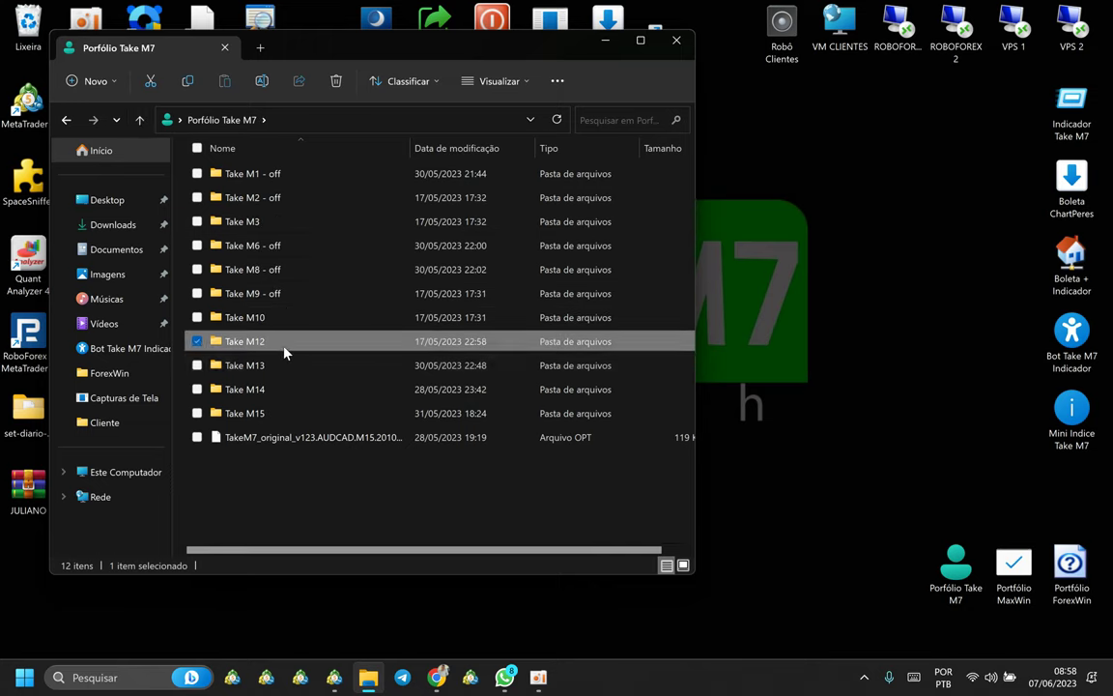
{"action": "double_click", "coordinate": [278, 412]}
{"action": "double_click", "coordinate": [310, 198]}
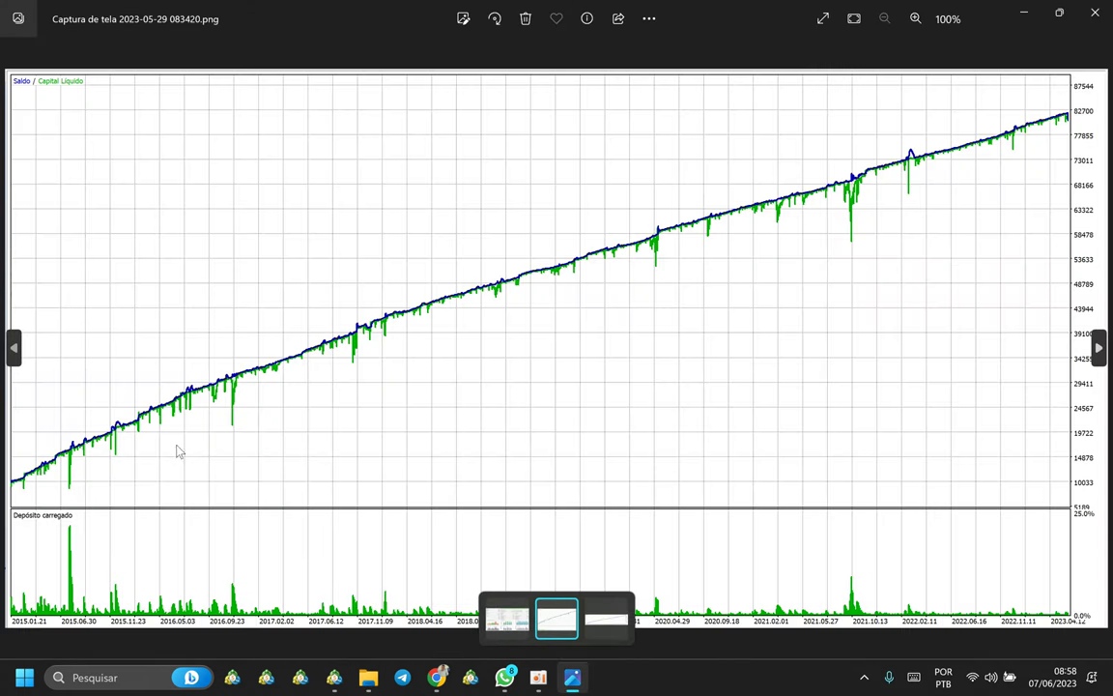
{"action": "key", "text": "Left"}
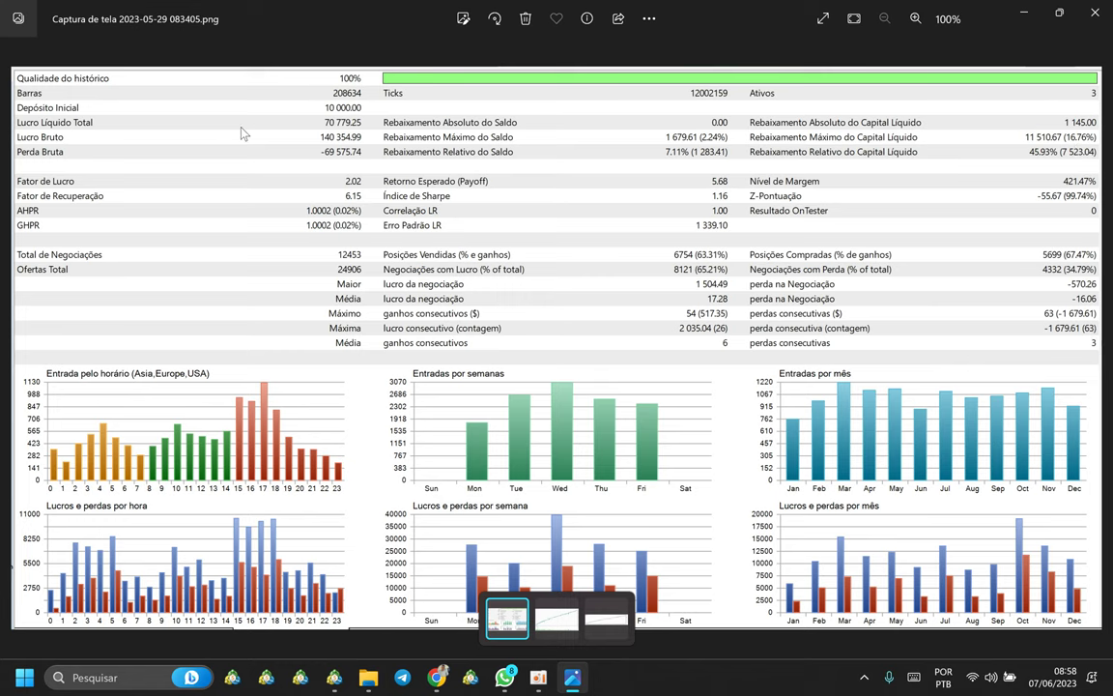
{"action": "left_click", "coordinate": [1097, 12]}
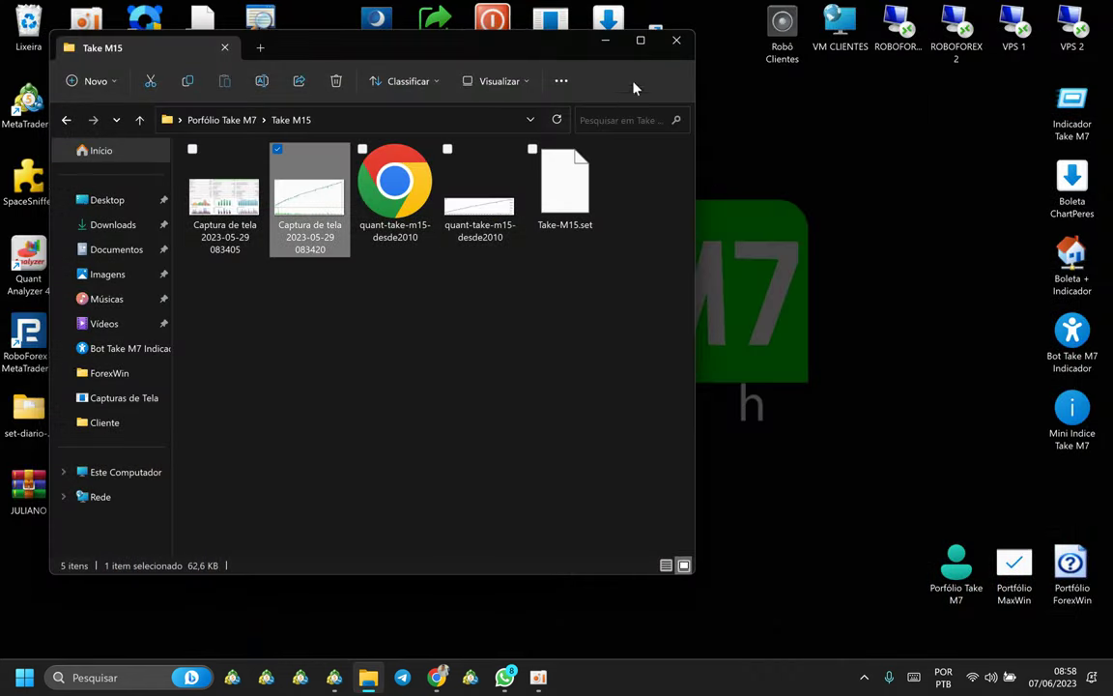
{"action": "left_click", "coordinate": [670, 46]}
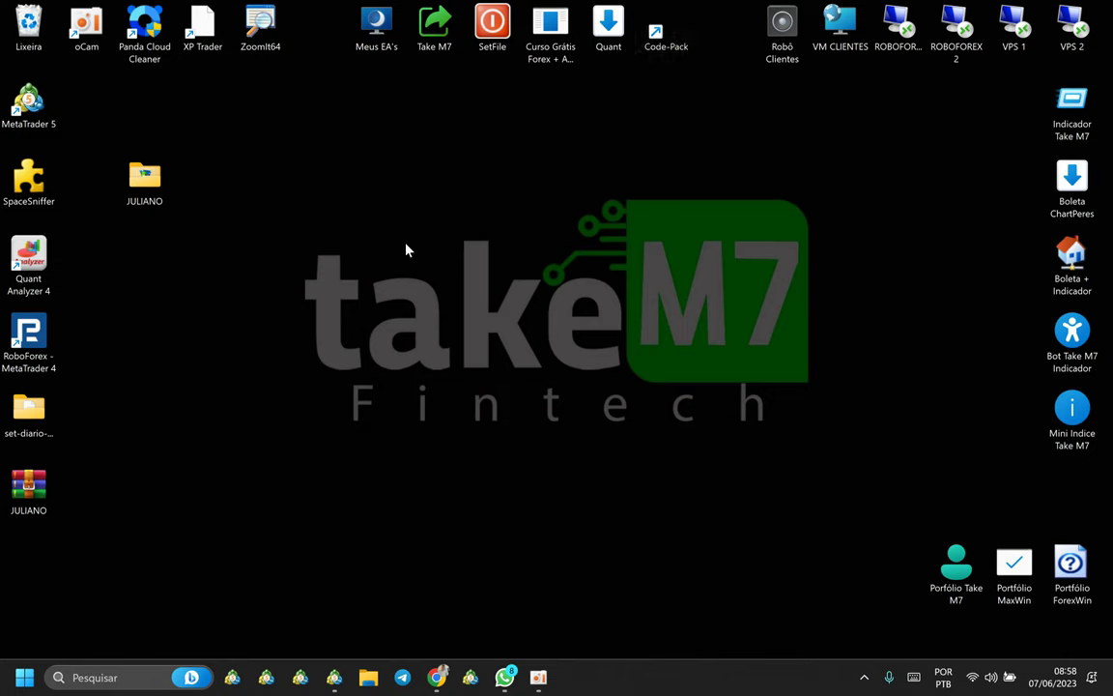
- Empty the desktop's recycle bin and confirm the deletion
{"action": "right_click", "coordinate": [24, 24]}
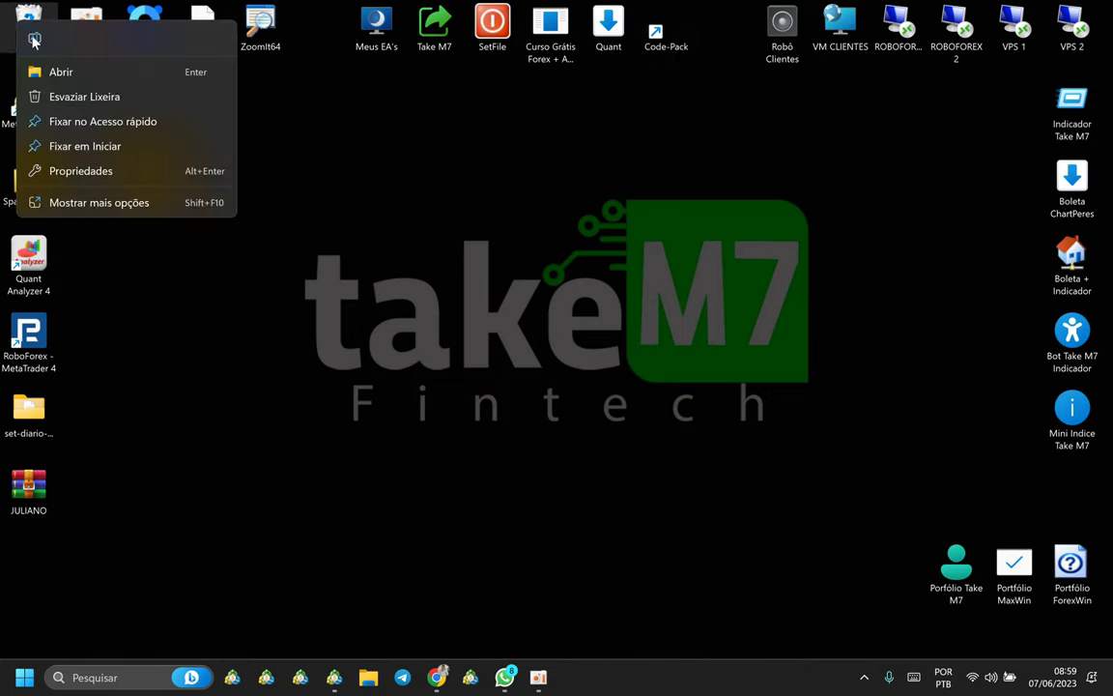
{"action": "left_click", "coordinate": [58, 90]}
{"action": "left_click", "coordinate": [612, 391]}
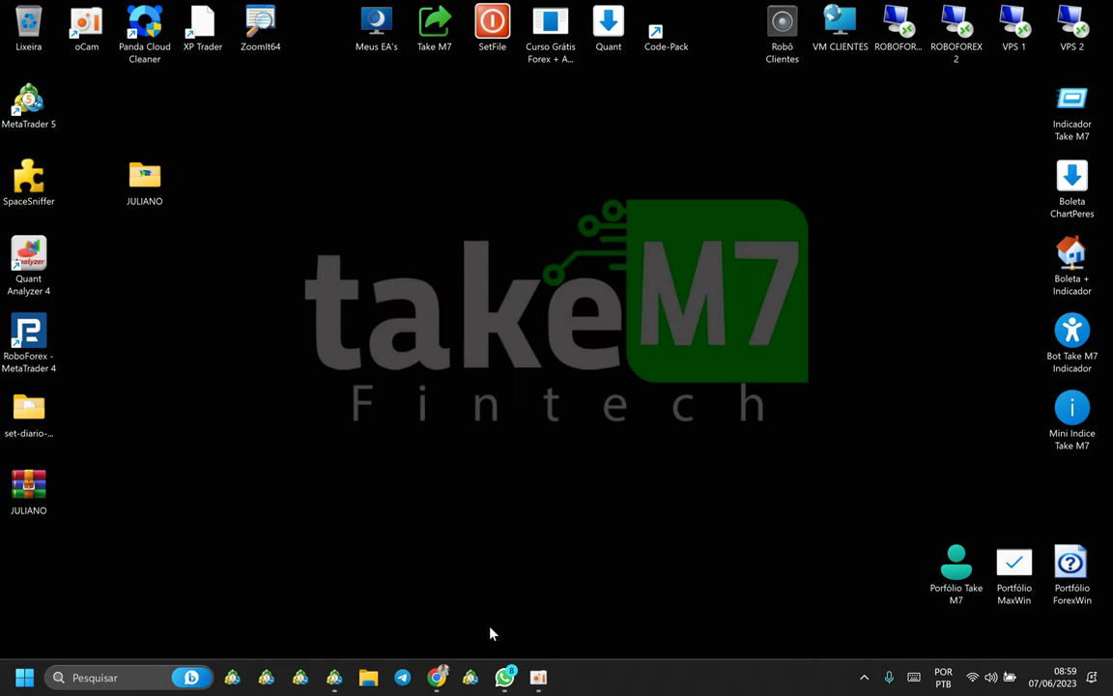
- Switch back to MetaTrader 5 and set the grid's distance between trades (Distância entre os trades) to 70
{"action": "left_click", "coordinate": [335, 680]}
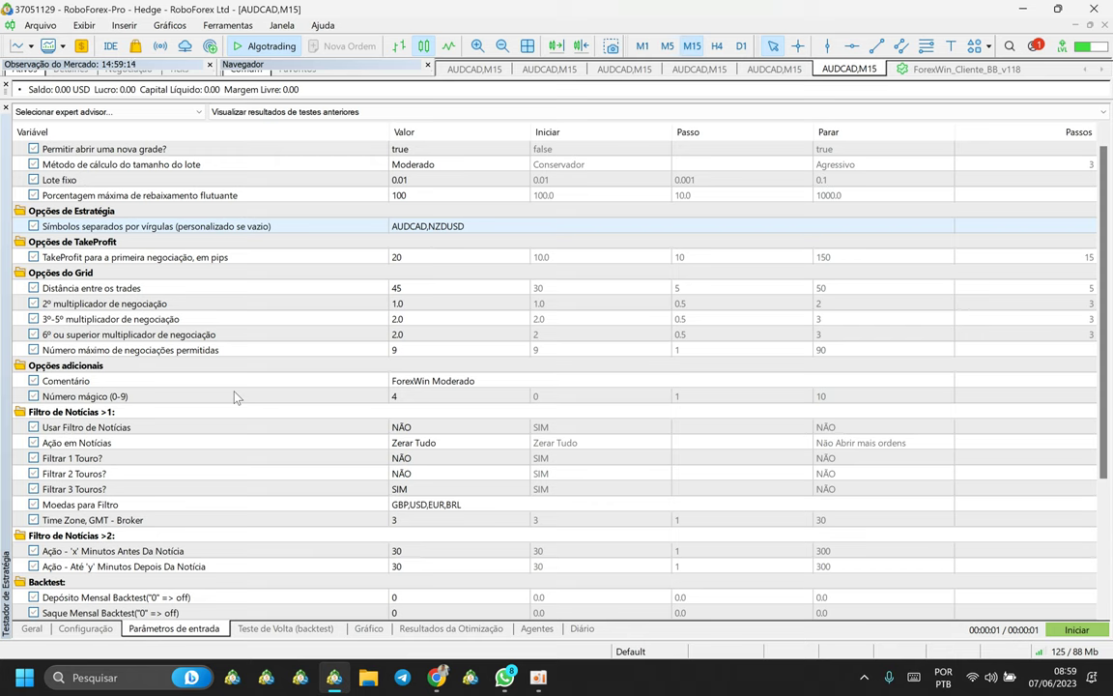
{"action": "double_click", "coordinate": [415, 224]}
{"action": "left_click", "coordinate": [494, 225]}
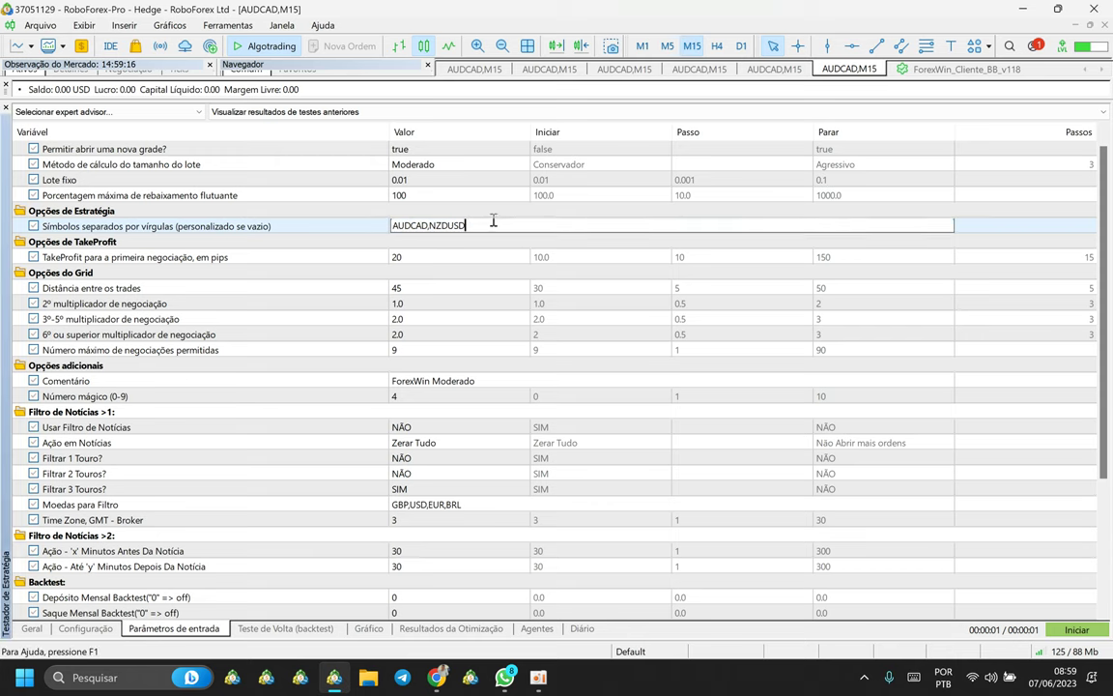
{"action": "key", "text": "Down"}
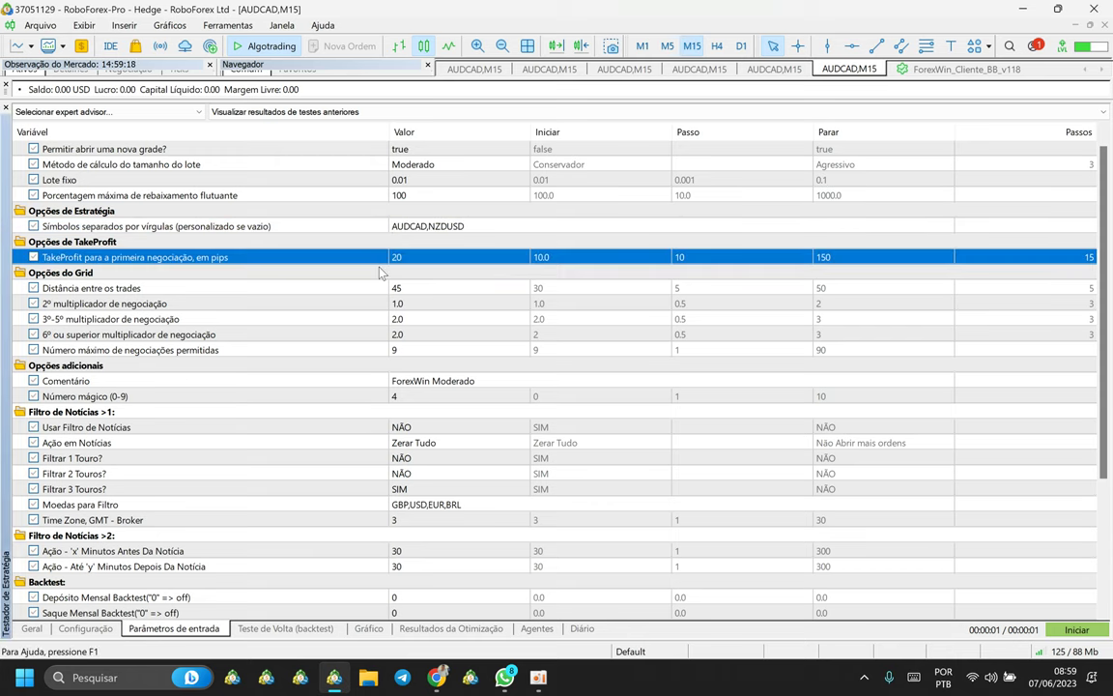
{"action": "key", "text": "Down"}
{"action": "double_click", "coordinate": [406, 288]}
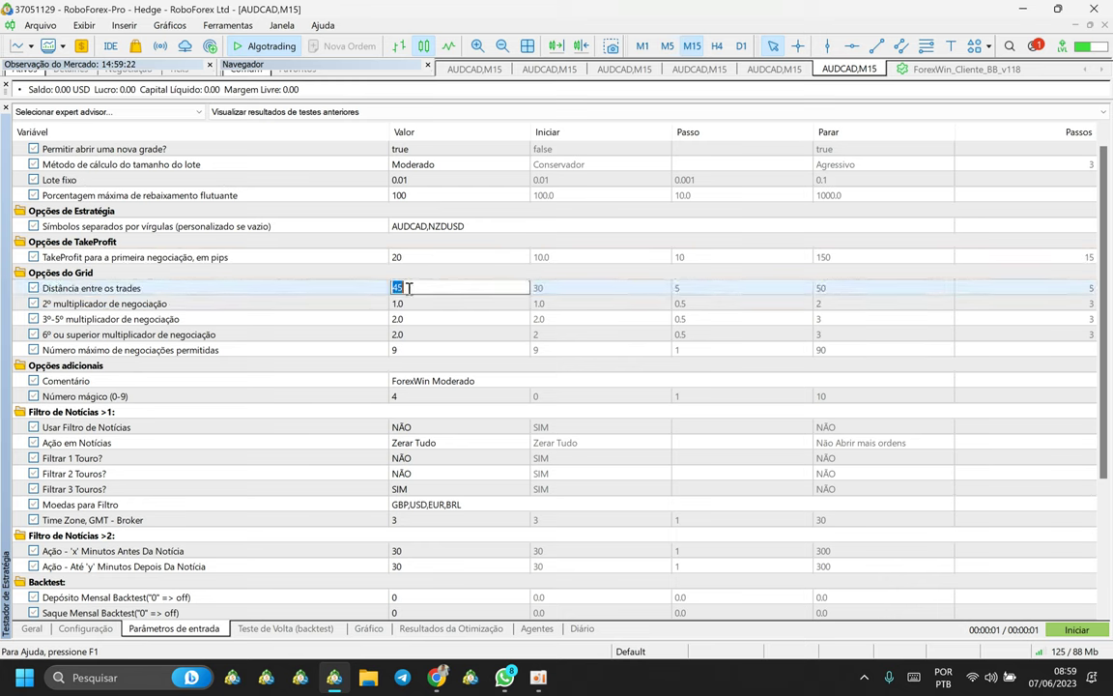
{"action": "type", "text": "70"}
{"action": "key", "text": "Down"}
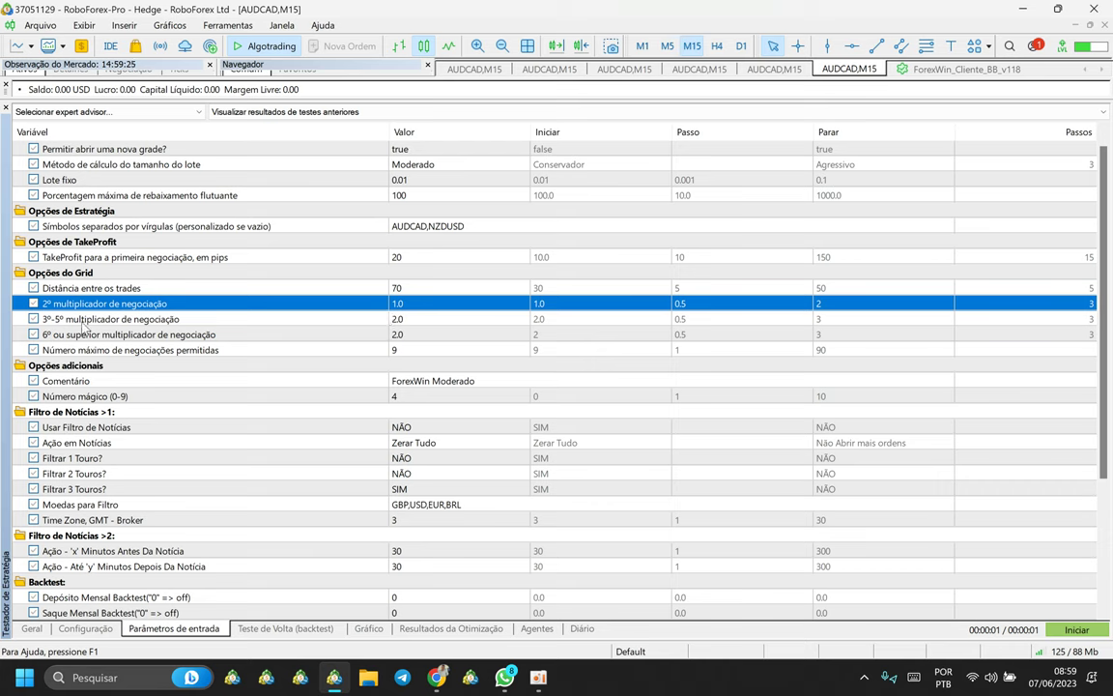
- Set the 2nd, 3rd–5th and 6th-or-higher trade multipliers in the grid options to 1
{"action": "left_click", "coordinate": [394, 320]}
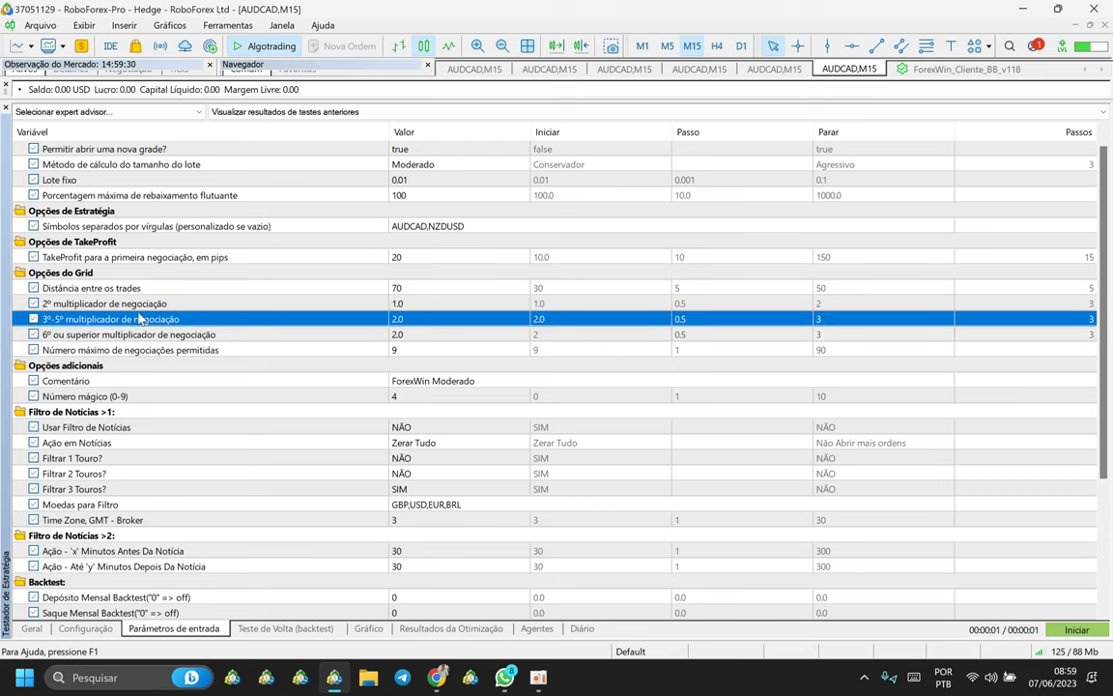
{"action": "left_click", "coordinate": [398, 320]}
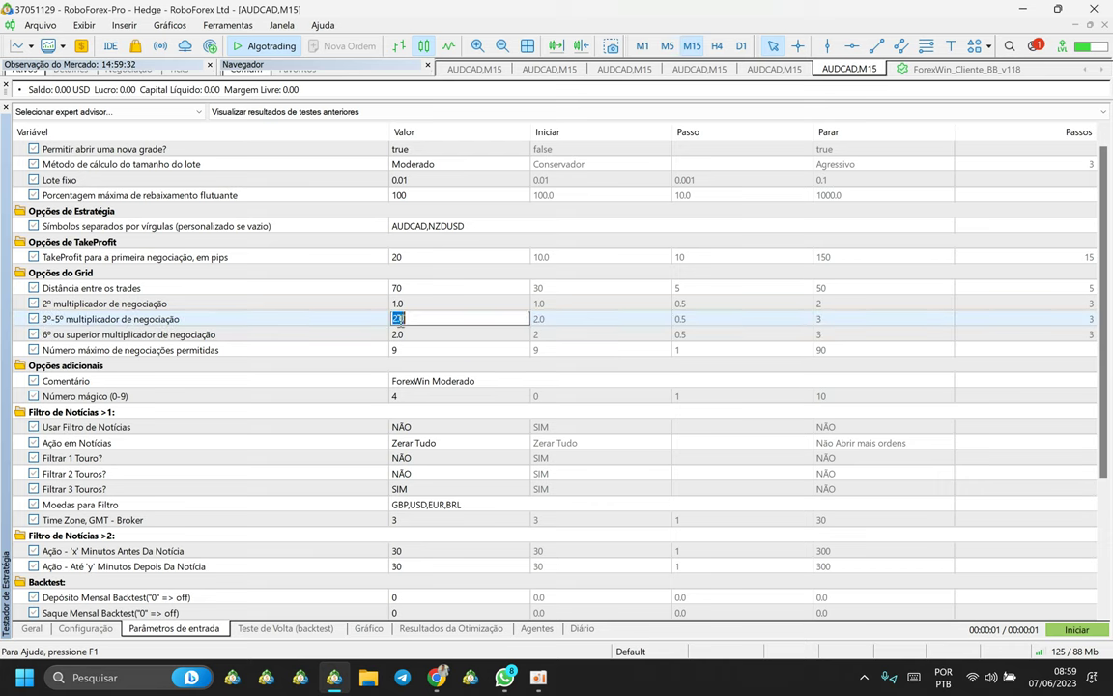
{"action": "type", "text": "1"}
{"action": "key", "text": "Return"}
{"action": "type", "text": "1"}
{"action": "key", "text": "Return"}
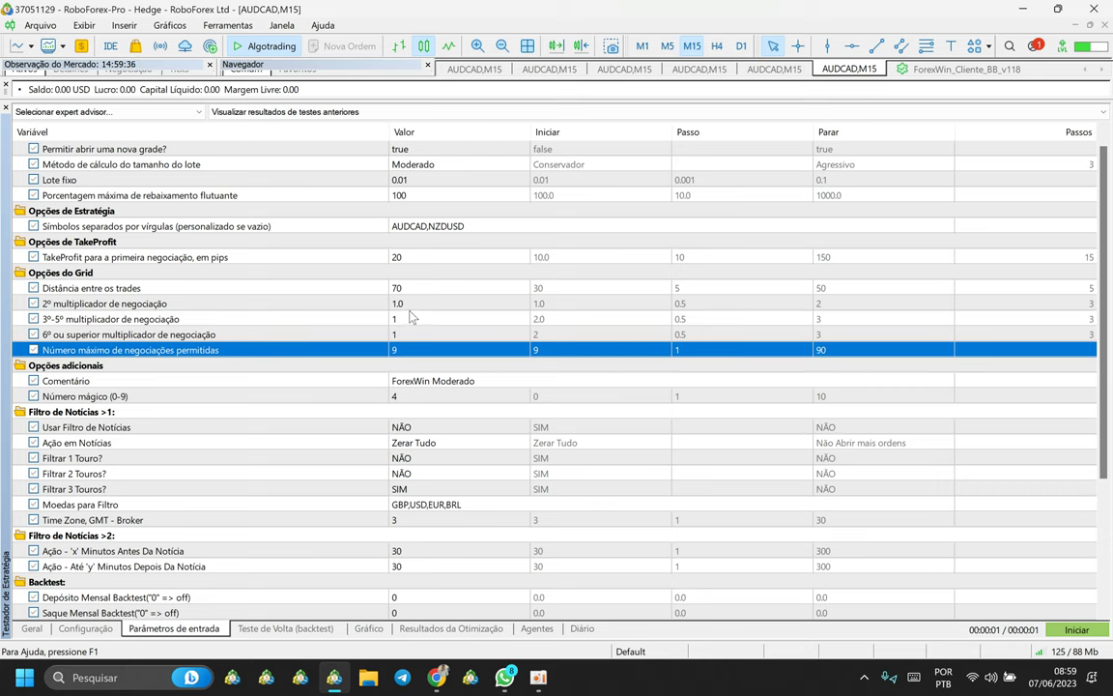
{"action": "left_click", "coordinate": [407, 307]}
{"action": "type", "text": "1"}
{"action": "key", "text": "Return"}
{"action": "key", "text": "Up"}
{"action": "key", "text": "Up"}
{"action": "key", "text": "Down"}
{"action": "key", "text": "Down"}
{"action": "key", "text": "Down"}
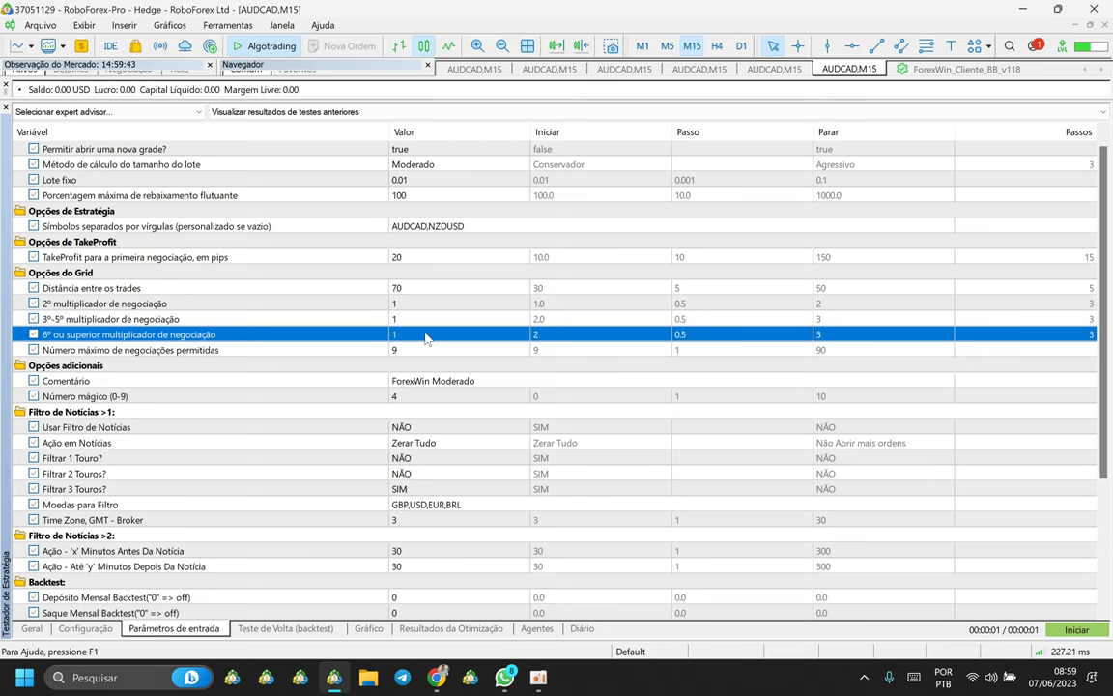
- Set the 6th-or-higher trade multiplier to 3
{"action": "double_click", "coordinate": [425, 336]}
{"action": "type", "text": "3"}
{"action": "left_click", "coordinate": [423, 353]}
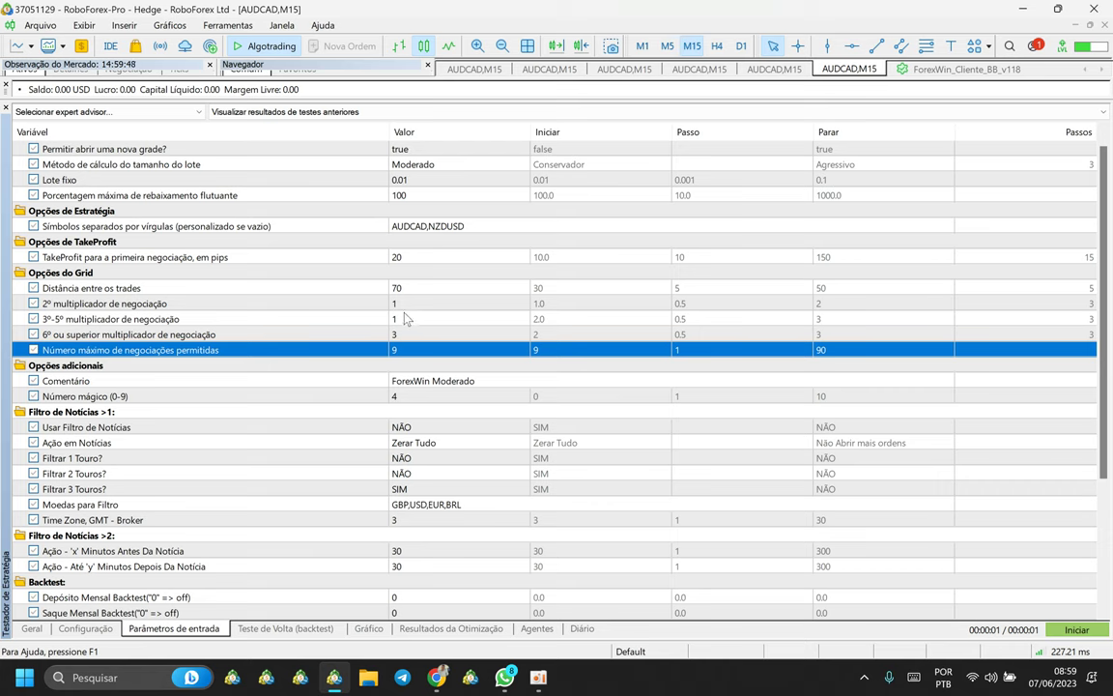
- Remove NZDUSD from the comma-separated symbols parameter, leaving only AUDCAD
{"action": "double_click", "coordinate": [456, 225]}
{"action": "key", "text": "BackSpace"}
{"action": "key", "text": "BackSpace"}
{"action": "key", "text": "BackSpace"}
{"action": "key", "text": "BackSpace"}
{"action": "key", "text": "BackSpace"}
{"action": "key", "text": "BackSpace"}
{"action": "key", "text": "BackSpace"}
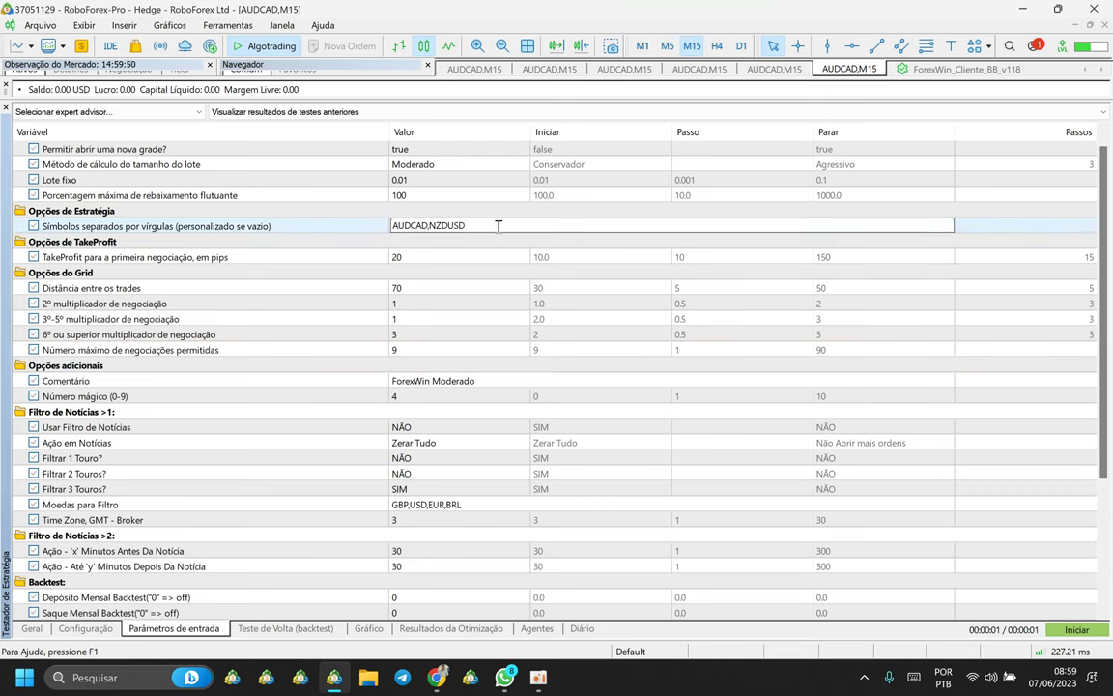
{"action": "left_click", "coordinate": [455, 265]}
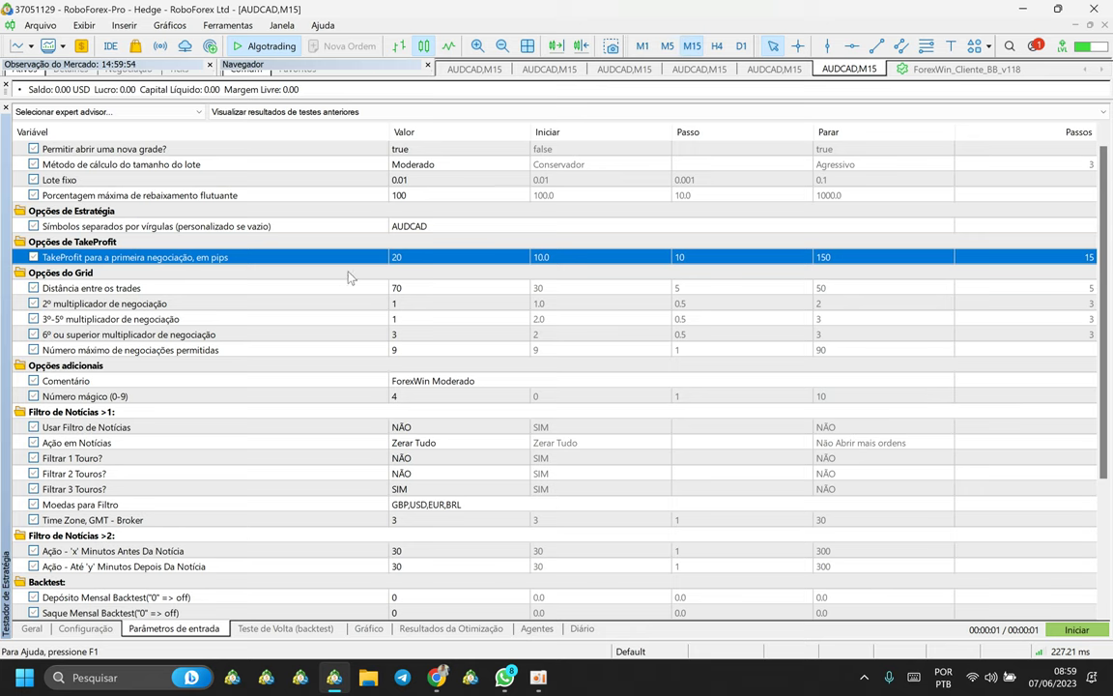
- Set the TakeProfit for the first trade to 70 pips
{"action": "left_click", "coordinate": [408, 256]}
{"action": "type", "text": "70"}
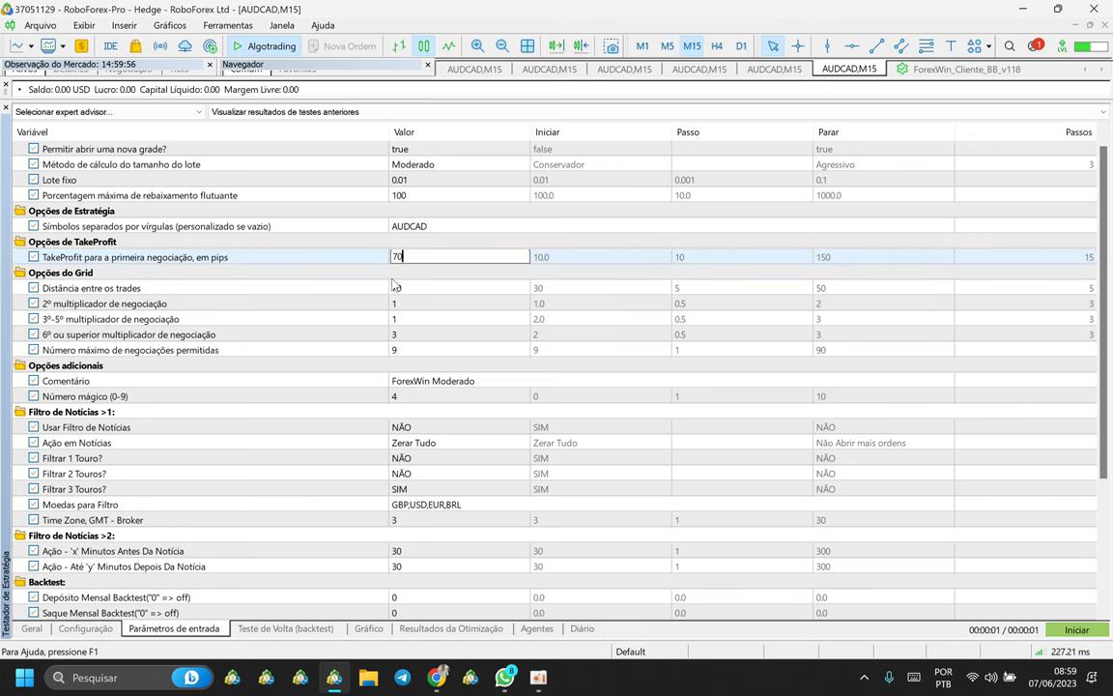
{"action": "left_click", "coordinate": [396, 288]}
- Set the daily maximum gain in points to 0 and run the backtest
{"action": "scroll", "coordinate": [488, 495], "scroll_direction": "down", "scroll_amount": 4}
{"action": "left_click", "coordinate": [433, 534]}
{"action": "left_click", "coordinate": [428, 533]}
{"action": "type", "text": "0"}
{"action": "left_click", "coordinate": [428, 550]}
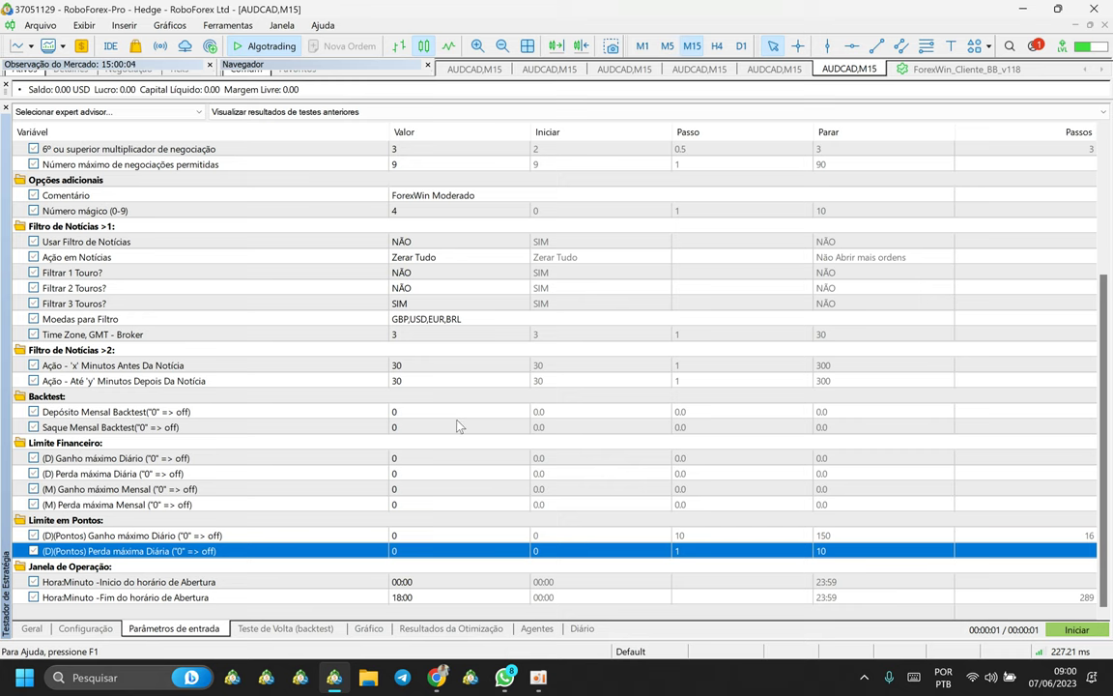
{"action": "left_click", "coordinate": [1074, 629]}
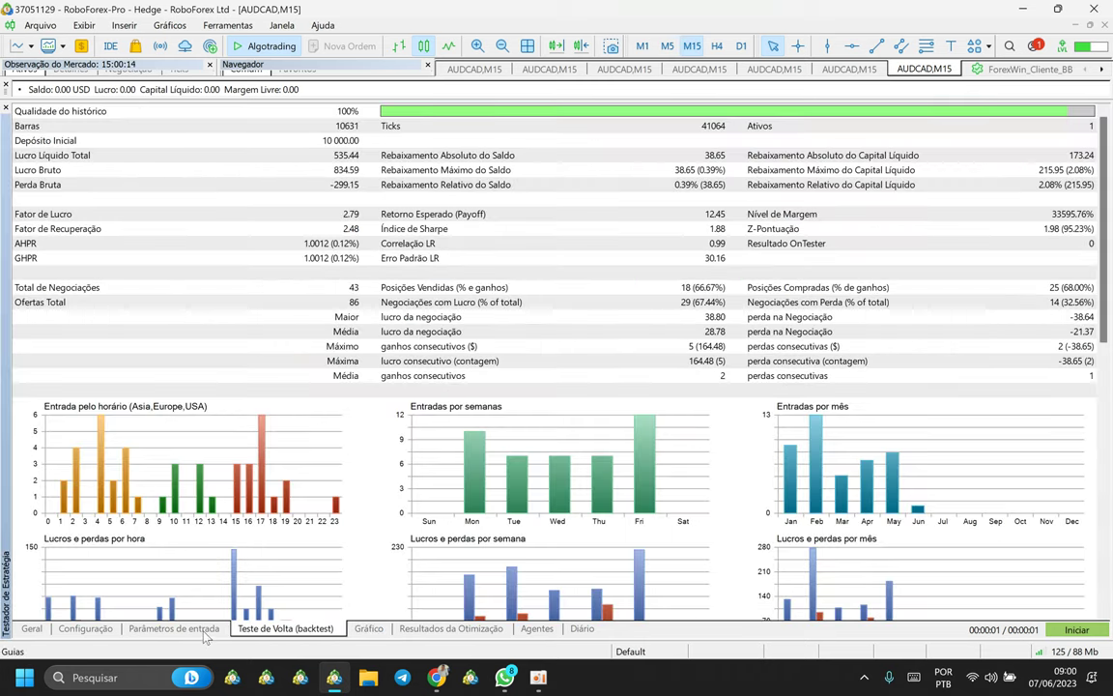
- Load the expert set file from the ForexWin - Agressivo folder under SETUP > Forewin and look over its input parameters
{"action": "left_click", "coordinate": [205, 631]}
{"action": "right_click", "coordinate": [367, 257]}
{"action": "left_click", "coordinate": [367, 270]}
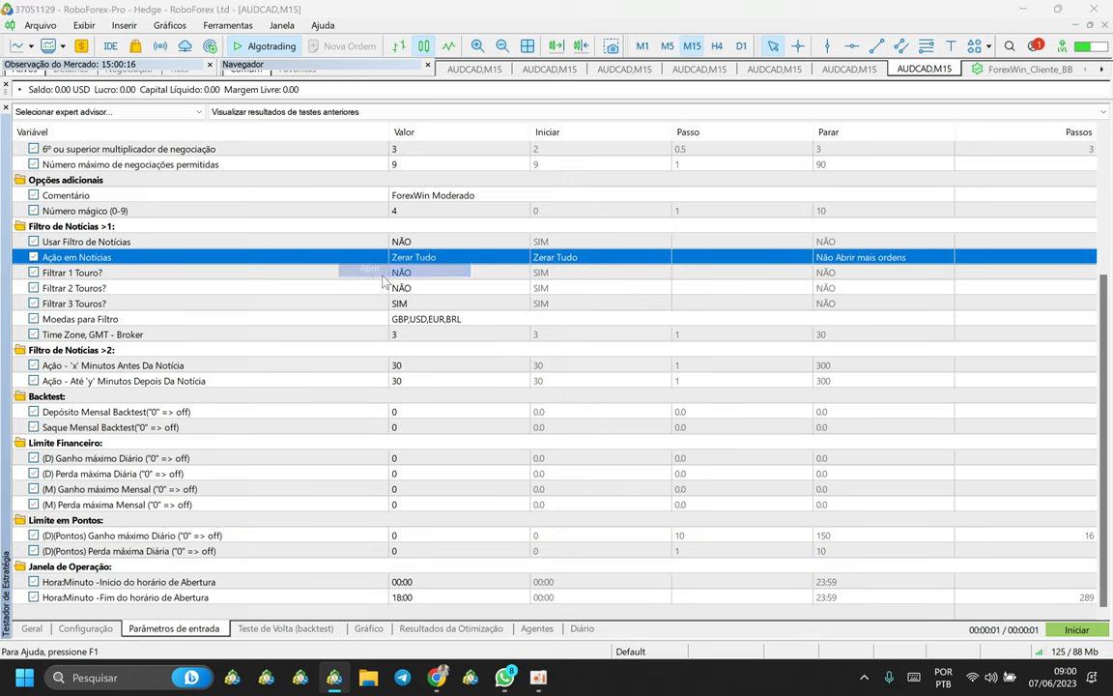
{"action": "left_click", "coordinate": [343, 274]}
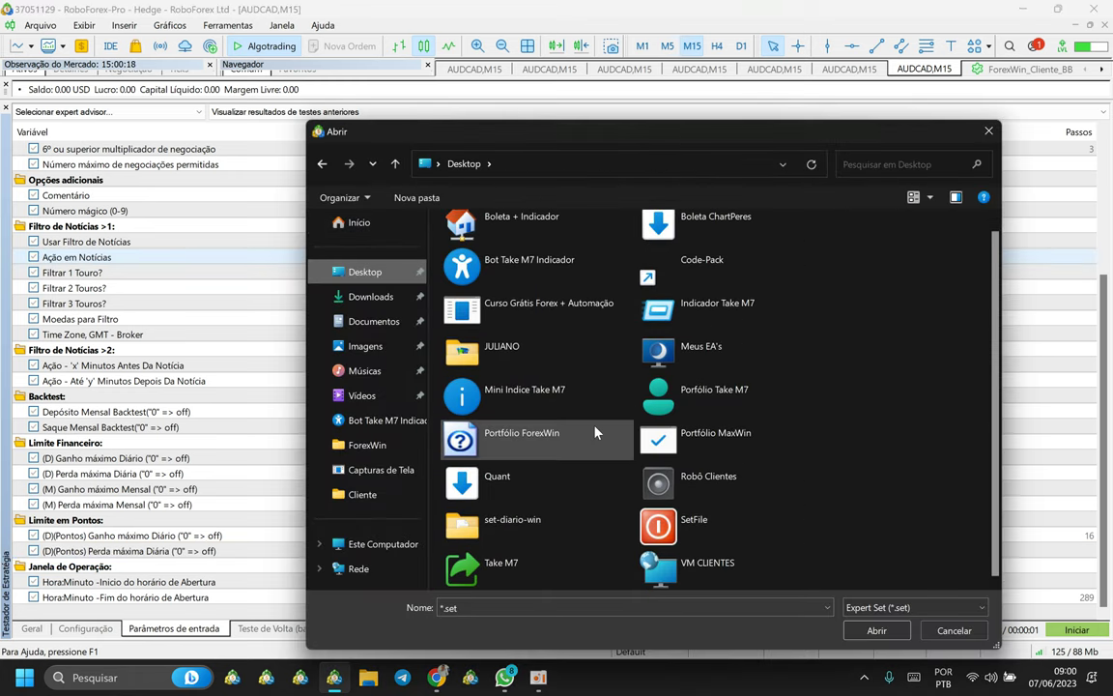
{"action": "double_click", "coordinate": [498, 353]}
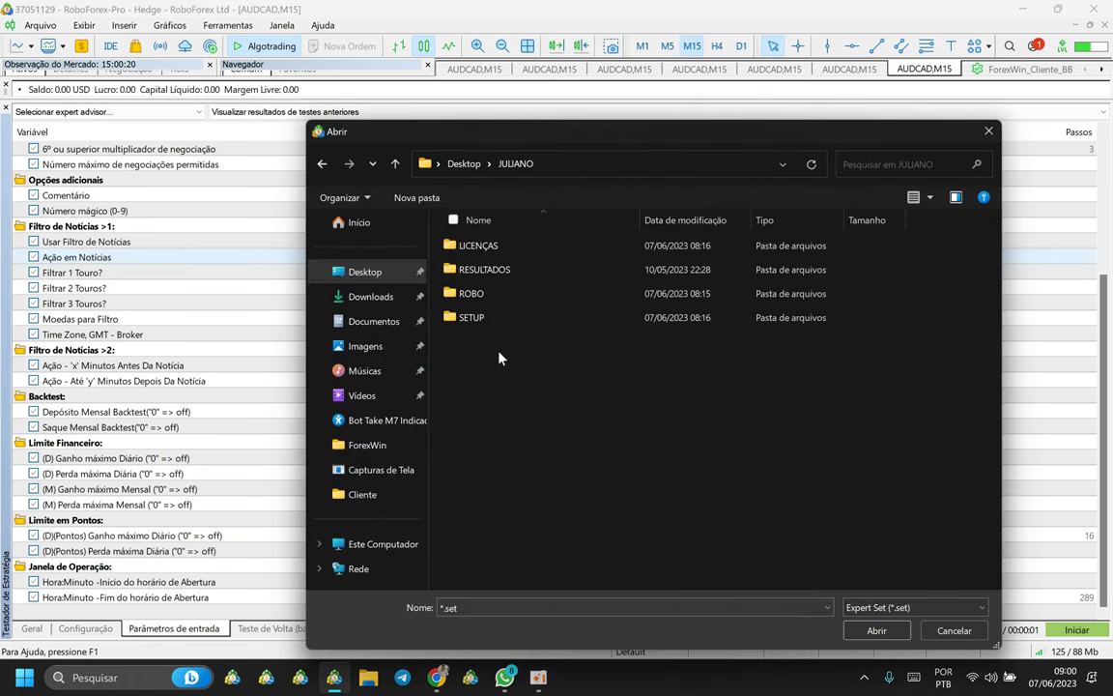
{"action": "double_click", "coordinate": [481, 319]}
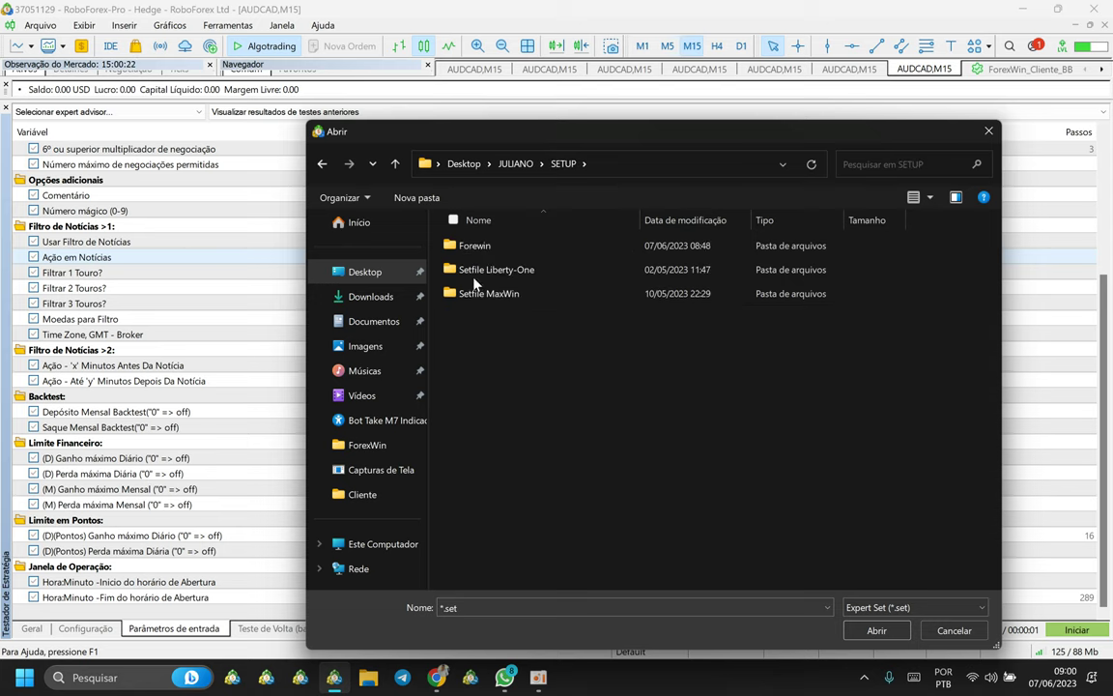
{"action": "double_click", "coordinate": [479, 246]}
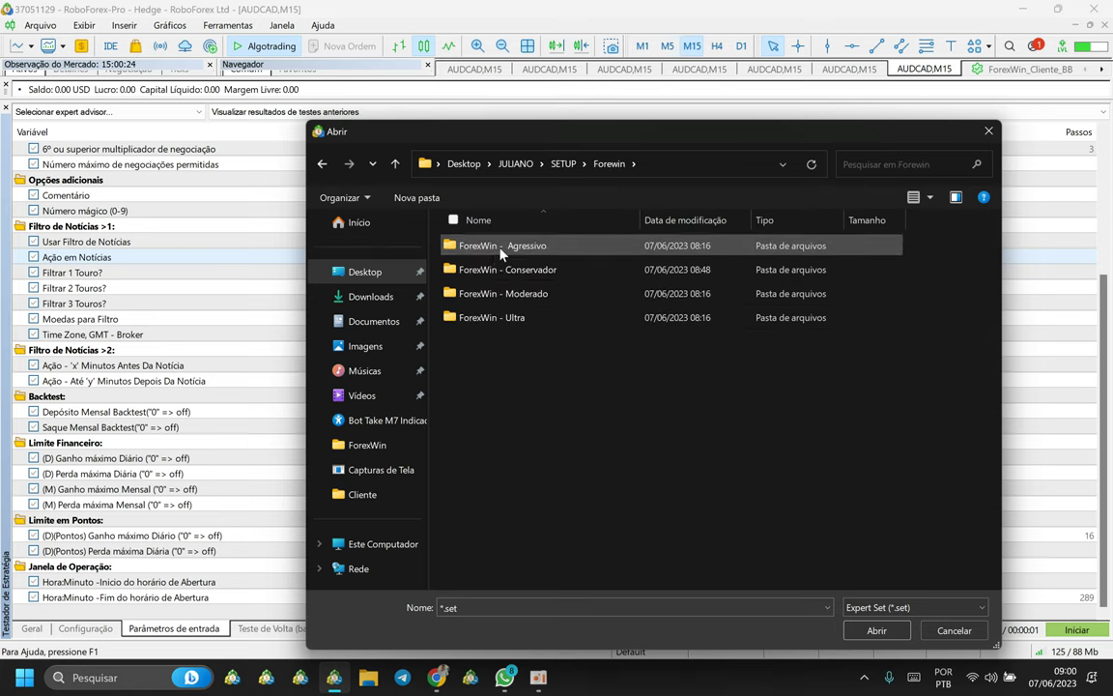
{"action": "double_click", "coordinate": [495, 247]}
{"action": "double_click", "coordinate": [534, 247]}
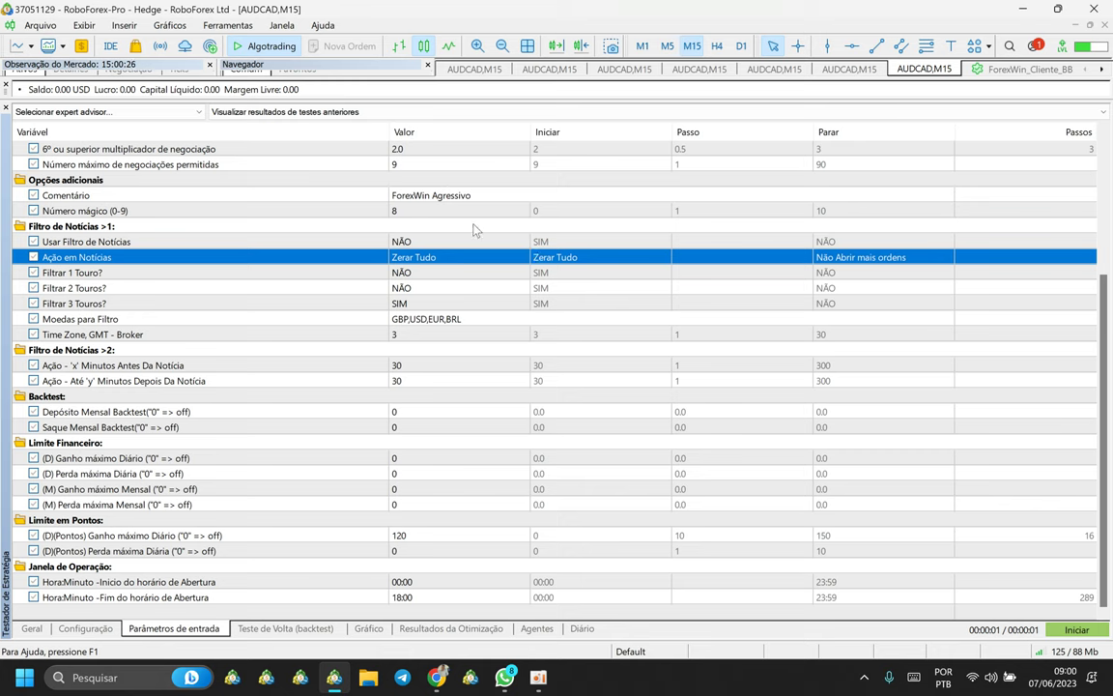
{"action": "scroll", "coordinate": [357, 299], "scroll_direction": "up", "scroll_amount": 4}
{"action": "scroll", "coordinate": [434, 251], "scroll_direction": "down", "scroll_amount": 4}
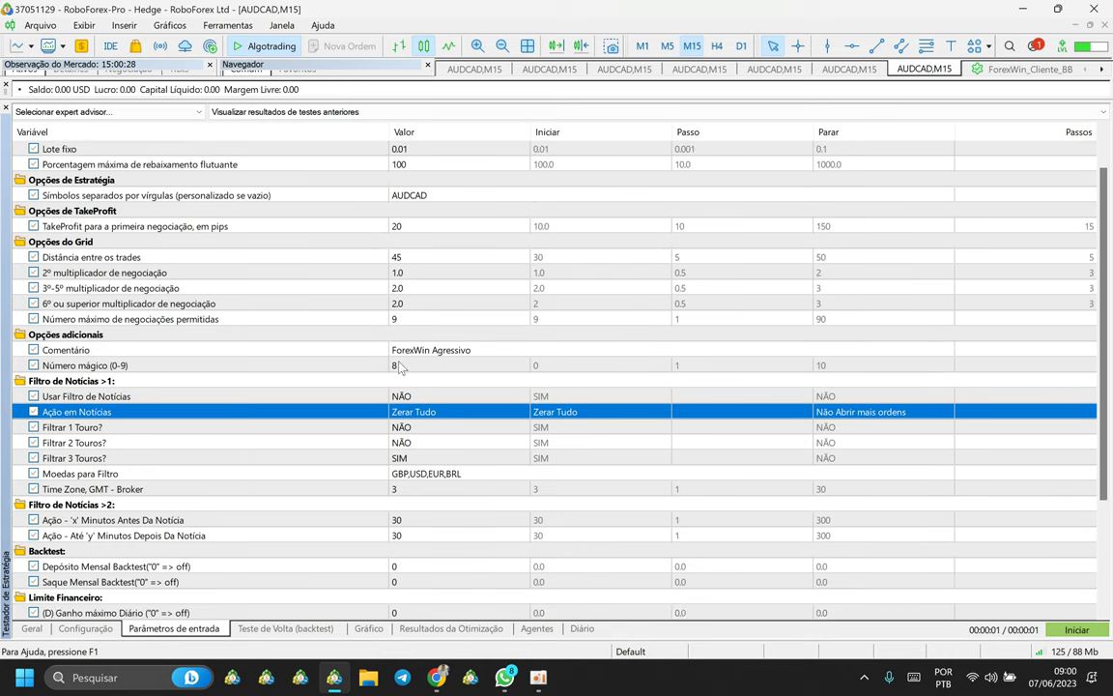
- Reset the input parameters to their defaults and set the lot size calculation method to Agressivo
{"action": "right_click", "coordinate": [474, 228]}
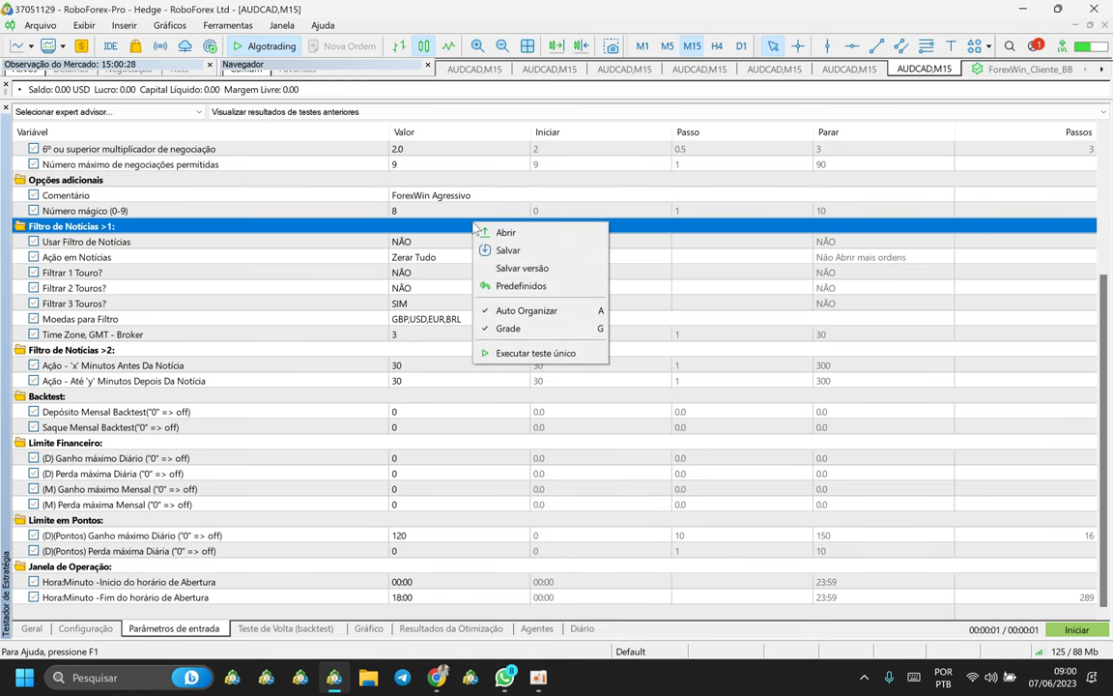
{"action": "left_click", "coordinate": [497, 285]}
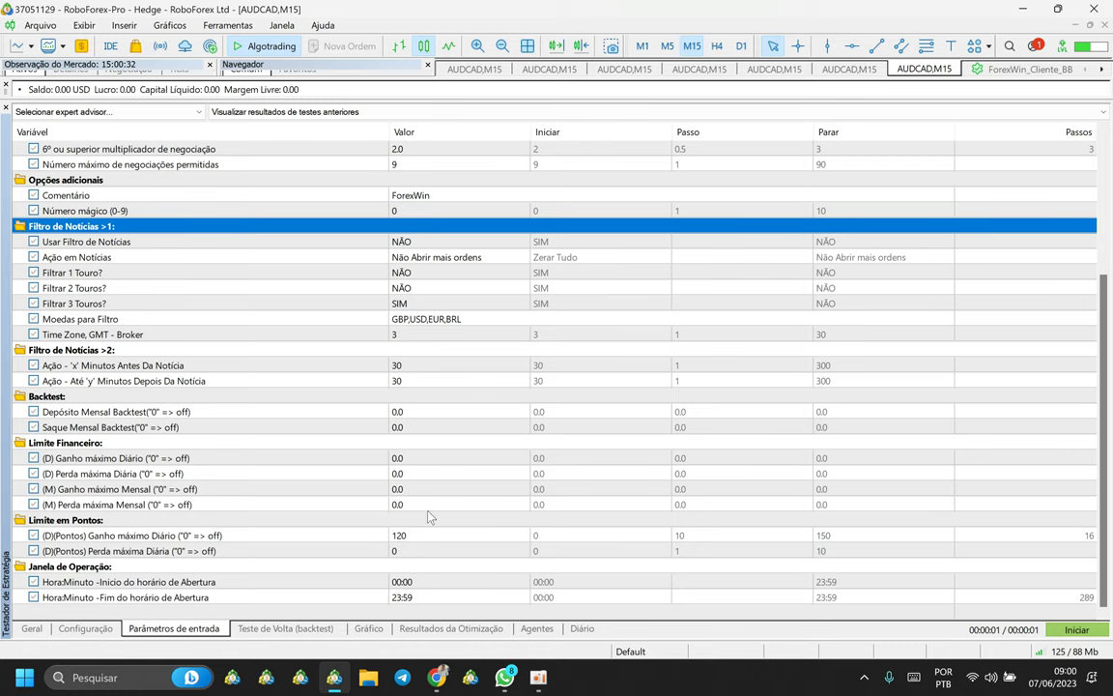
{"action": "scroll", "coordinate": [416, 406], "scroll_direction": "up", "scroll_amount": 5}
{"action": "left_click", "coordinate": [424, 184]}
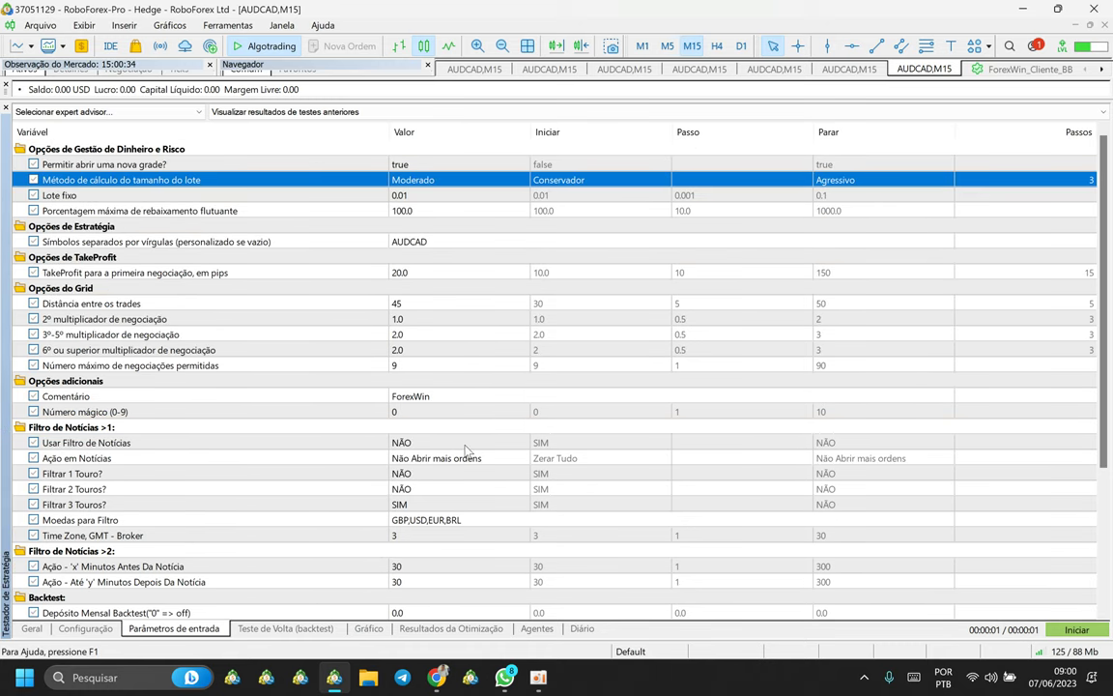
{"action": "left_click", "coordinate": [416, 182]}
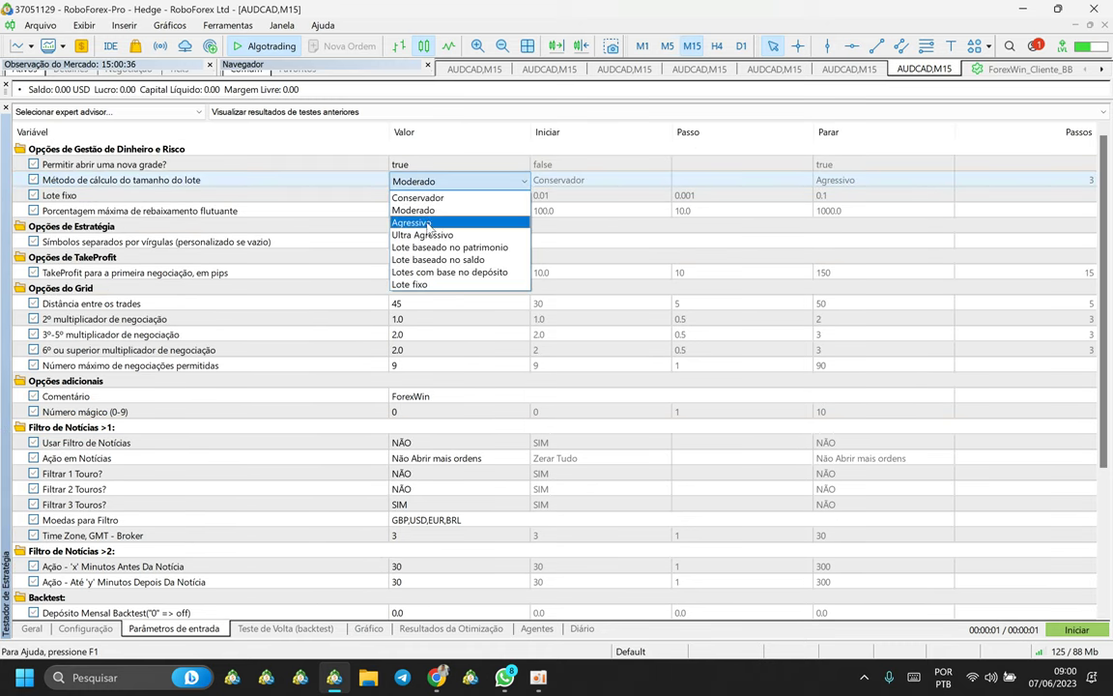
{"action": "left_click", "coordinate": [416, 218]}
{"action": "left_click", "coordinate": [430, 242]}
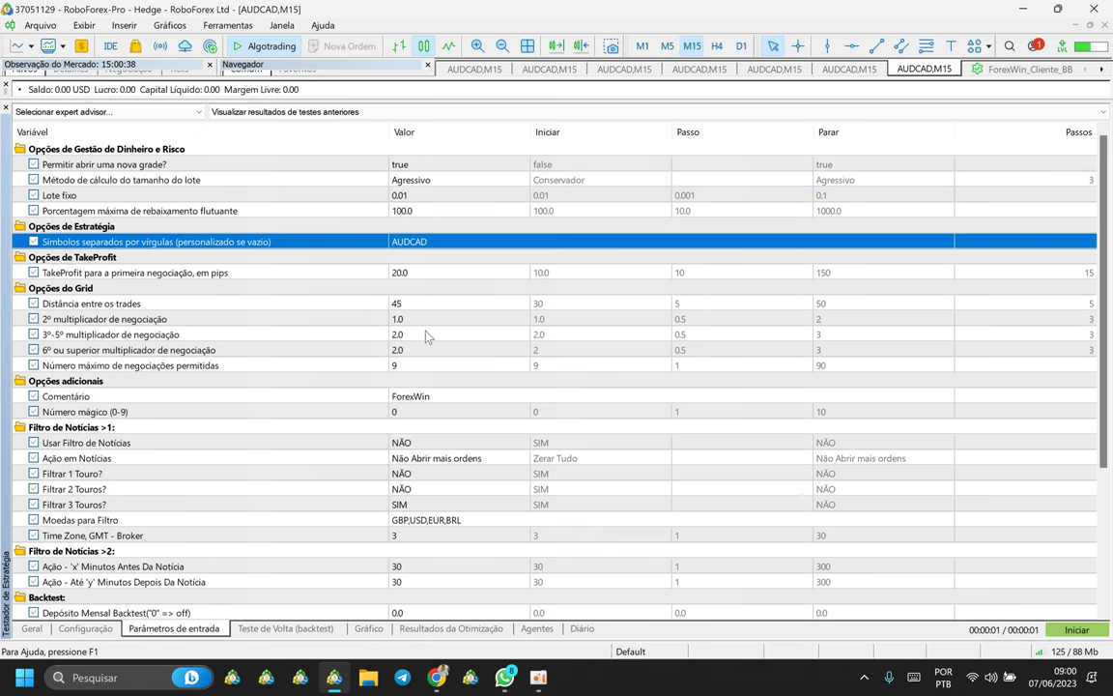
- Run the backtest with a first-trade TakeProfit of 70 pips and view its balance graph
{"action": "double_click", "coordinate": [427, 272]}
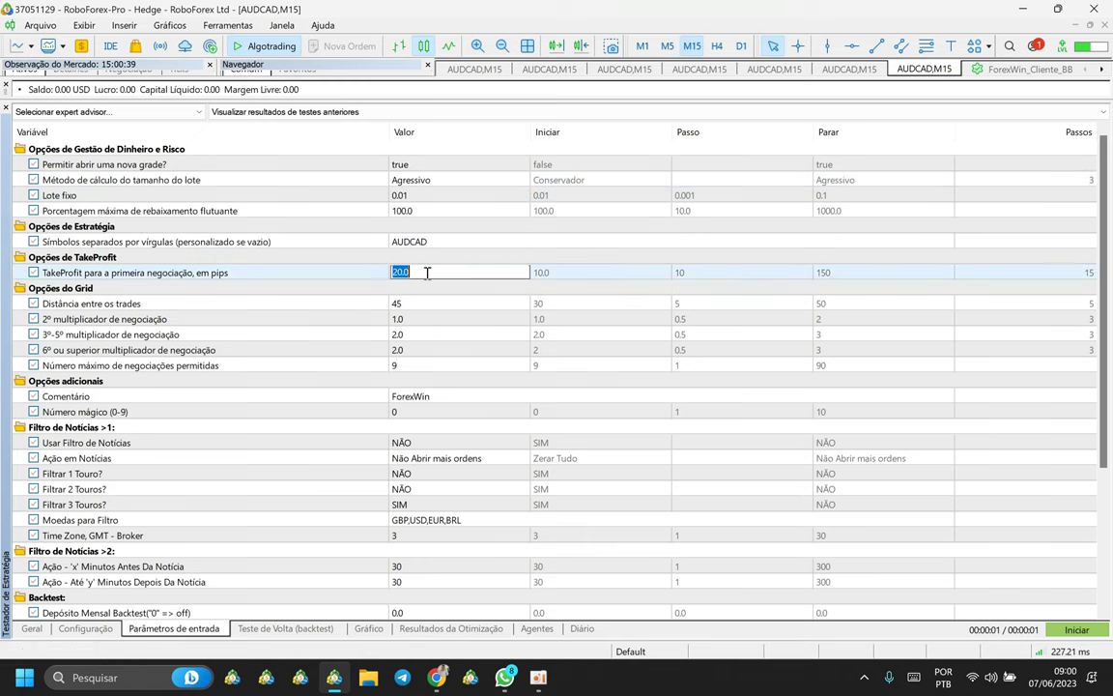
{"action": "type", "text": "70"}
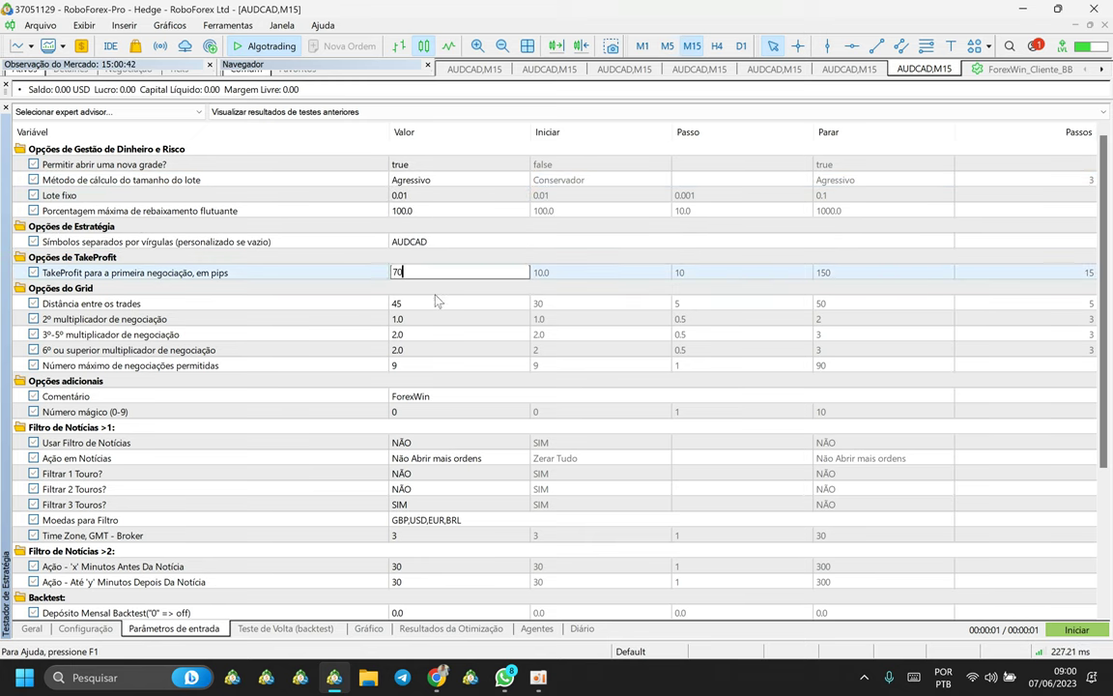
{"action": "left_click", "coordinate": [435, 304]}
{"action": "left_click", "coordinate": [1077, 629]}
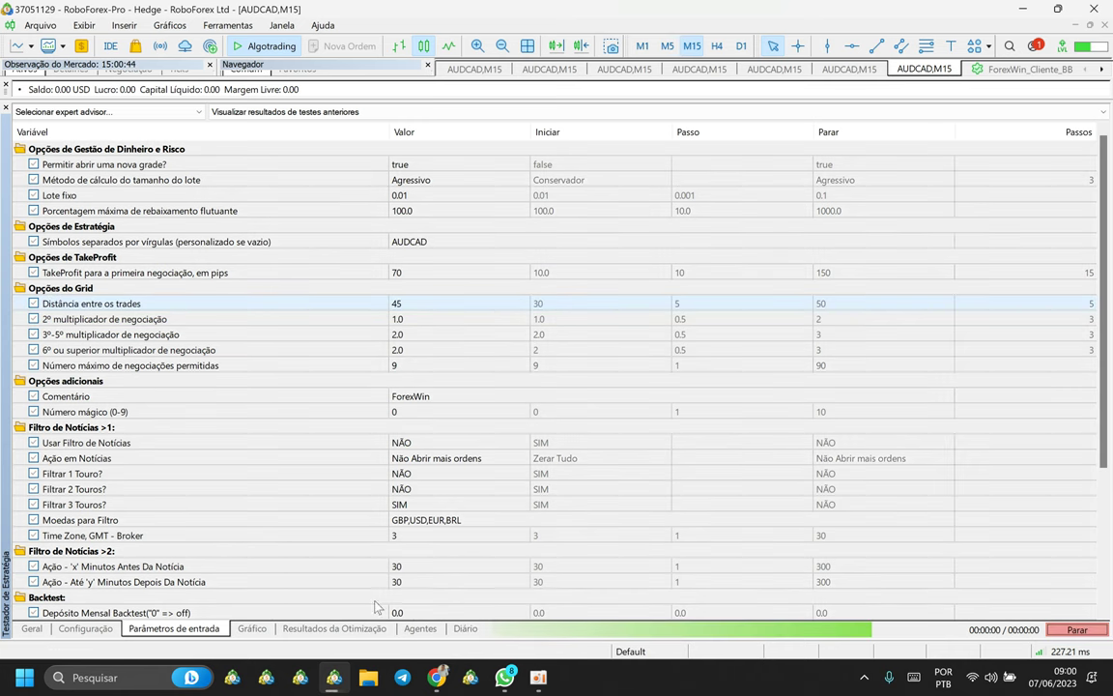
{"action": "left_click", "coordinate": [375, 629]}
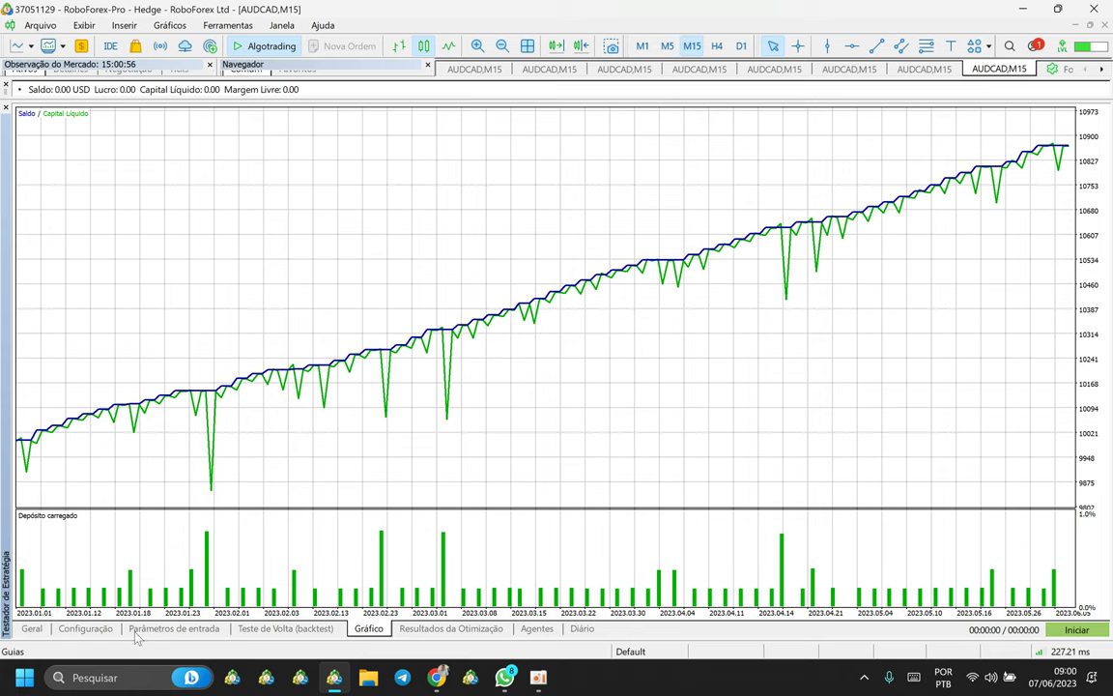
- Set the tester's price modelling (Modelagem) to OHLC por 1 minuto in the test configuration
{"action": "left_click", "coordinate": [85, 628]}
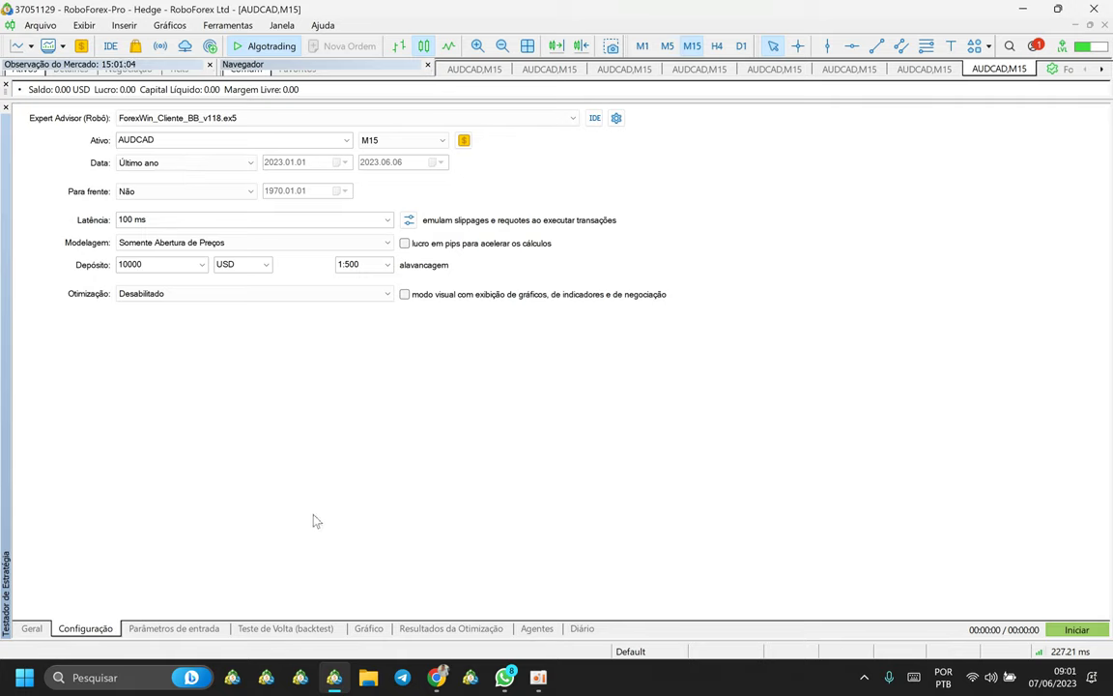
{"action": "left_click", "coordinate": [150, 242]}
{"action": "left_click", "coordinate": [163, 253]}
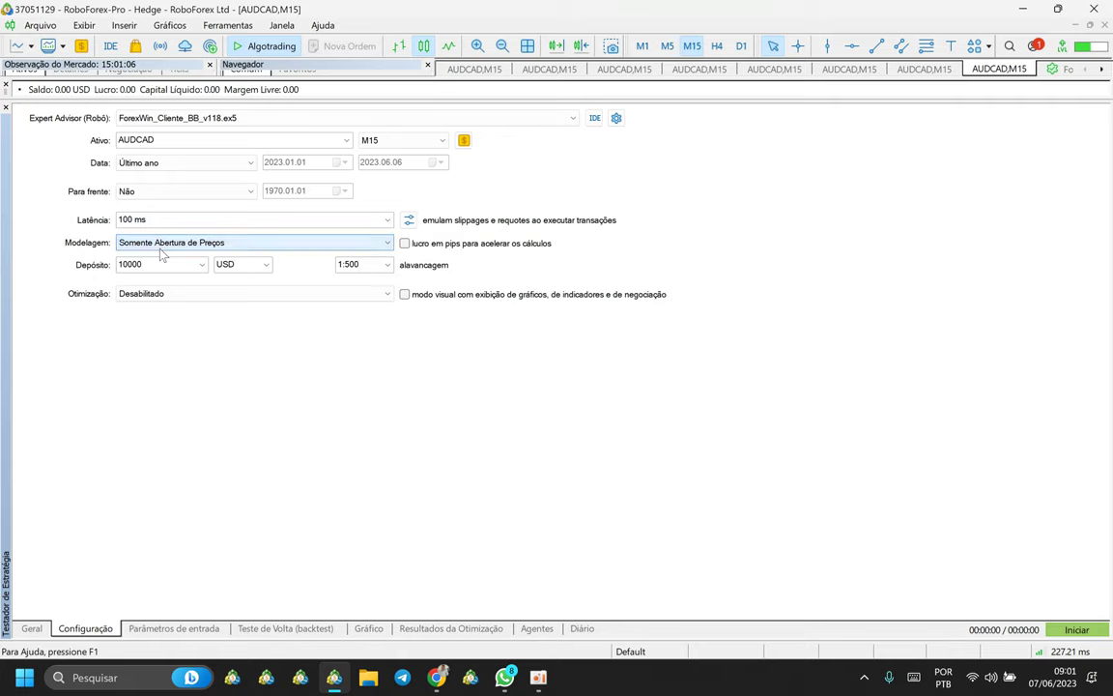
{"action": "left_click", "coordinate": [160, 246]}
{"action": "left_click", "coordinate": [152, 272]}
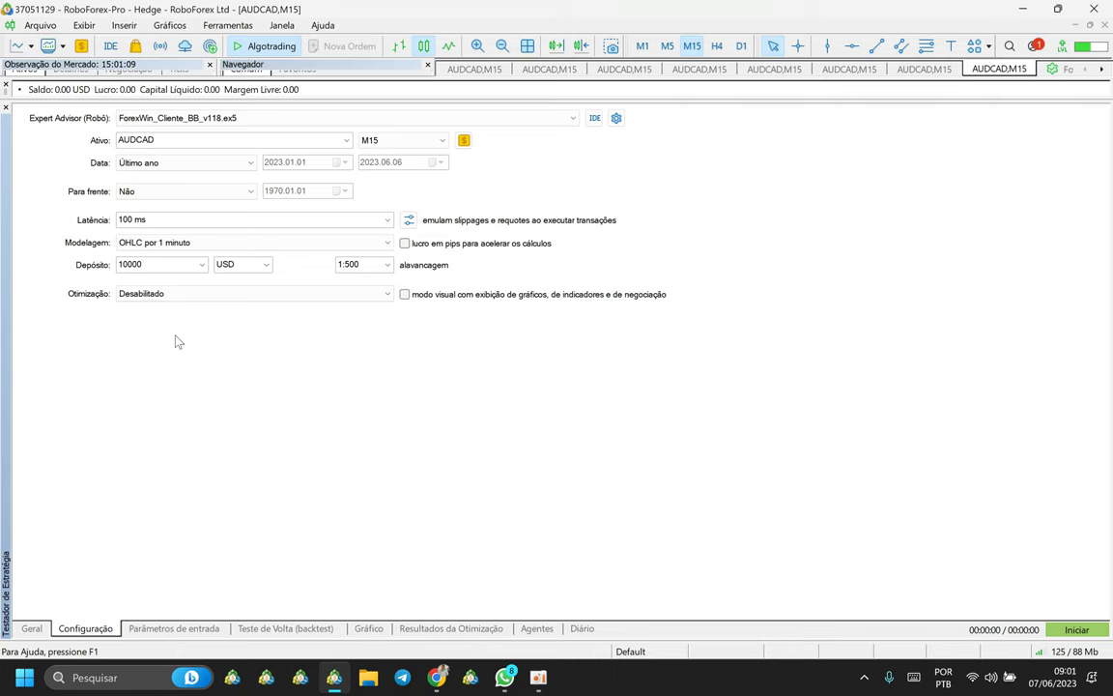
- Look over the available price modelling (Modelagem) modes and keep OHLC por 1 minuto selected
{"action": "left_click", "coordinate": [153, 243]}
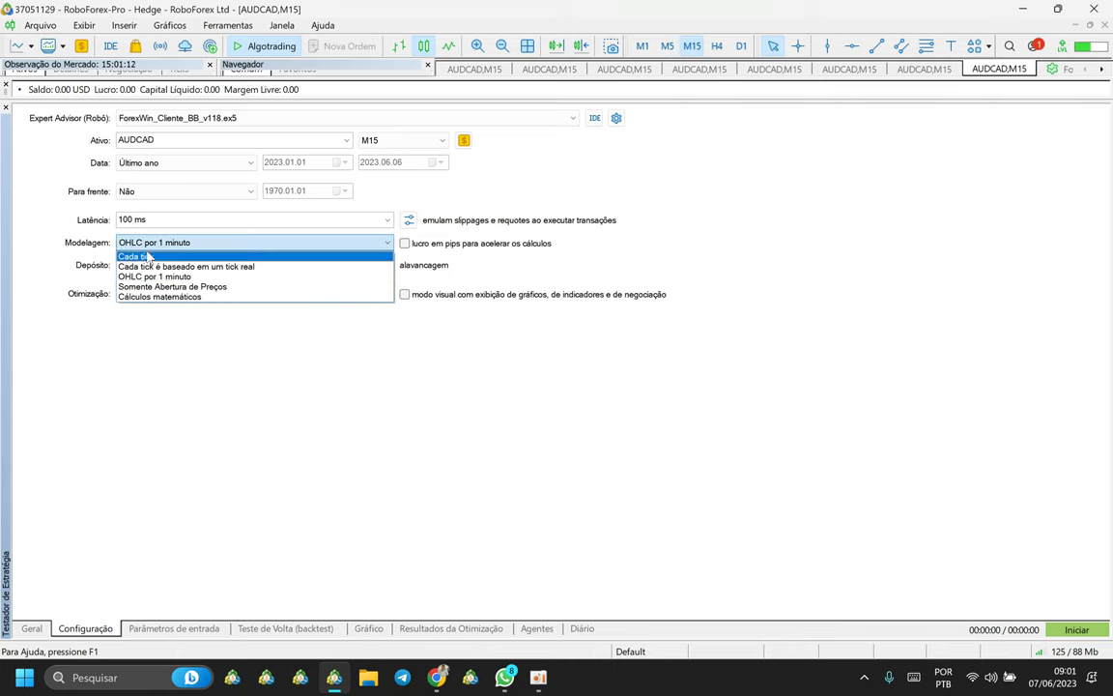
{"action": "left_click", "coordinate": [160, 277]}
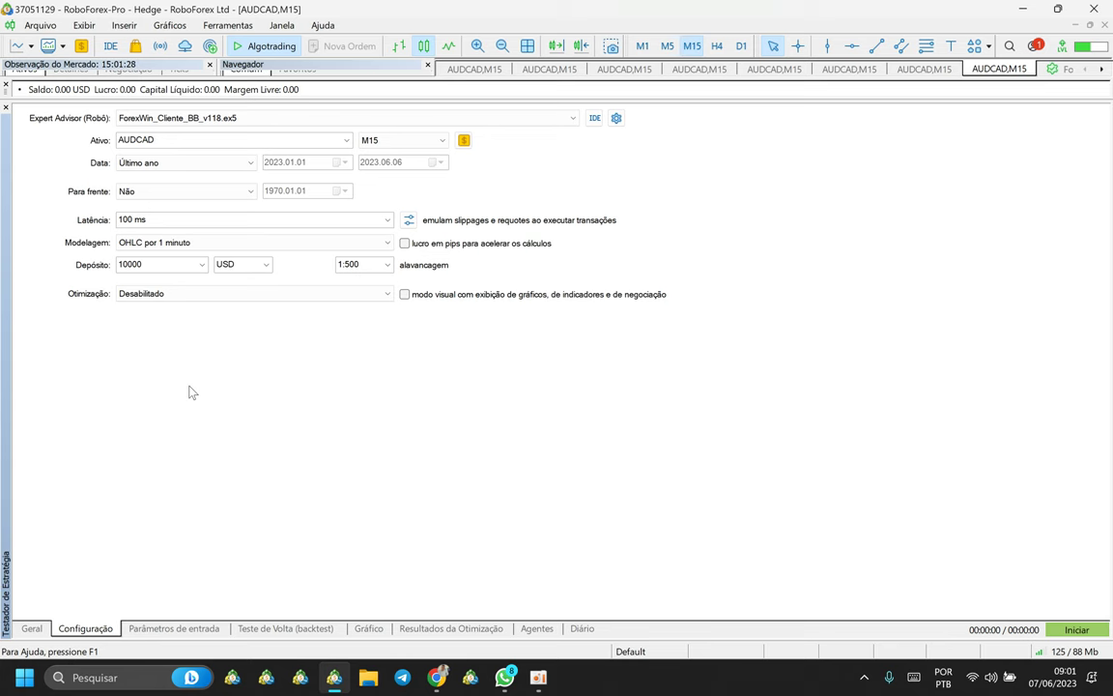
- Start saving the input parameters as an expert set file named FOREXWIN-EUR on the Desktop, and cancel the save
{"action": "left_click", "coordinate": [177, 628]}
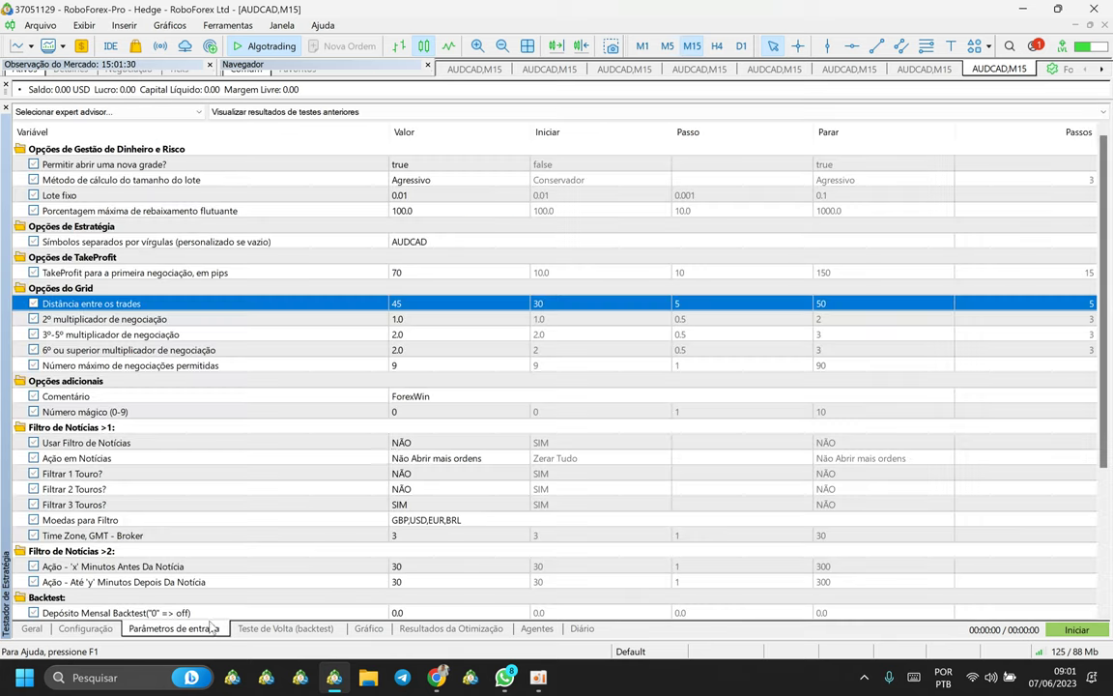
{"action": "right_click", "coordinate": [324, 318]}
{"action": "left_click", "coordinate": [370, 342]}
{"action": "left_click", "coordinate": [362, 271]}
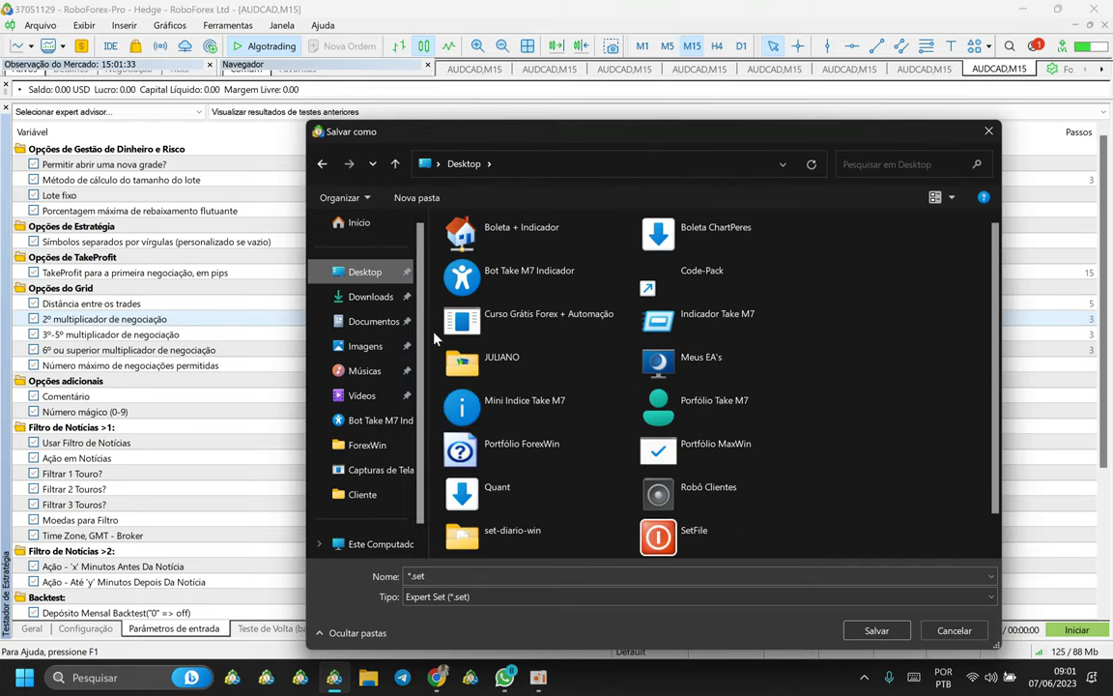
{"action": "double_click", "coordinate": [445, 578]}
{"action": "type", "text": "FORE"}
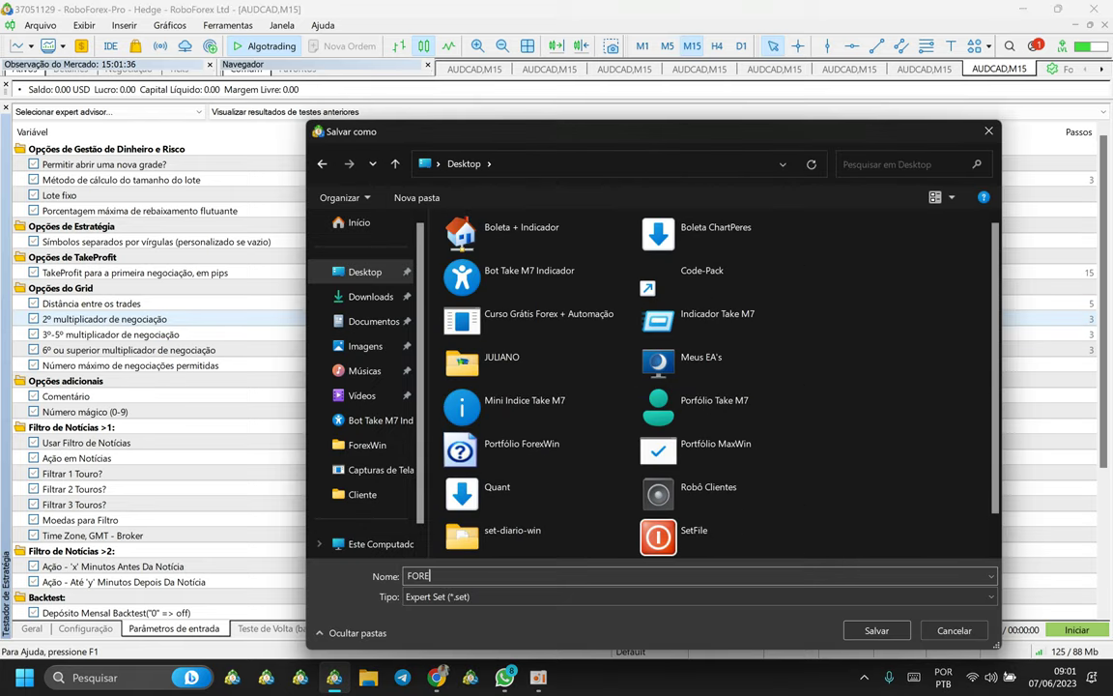
{"action": "type", "text": "XWIN-EURS"}
{"action": "key", "text": "BackSpace"}
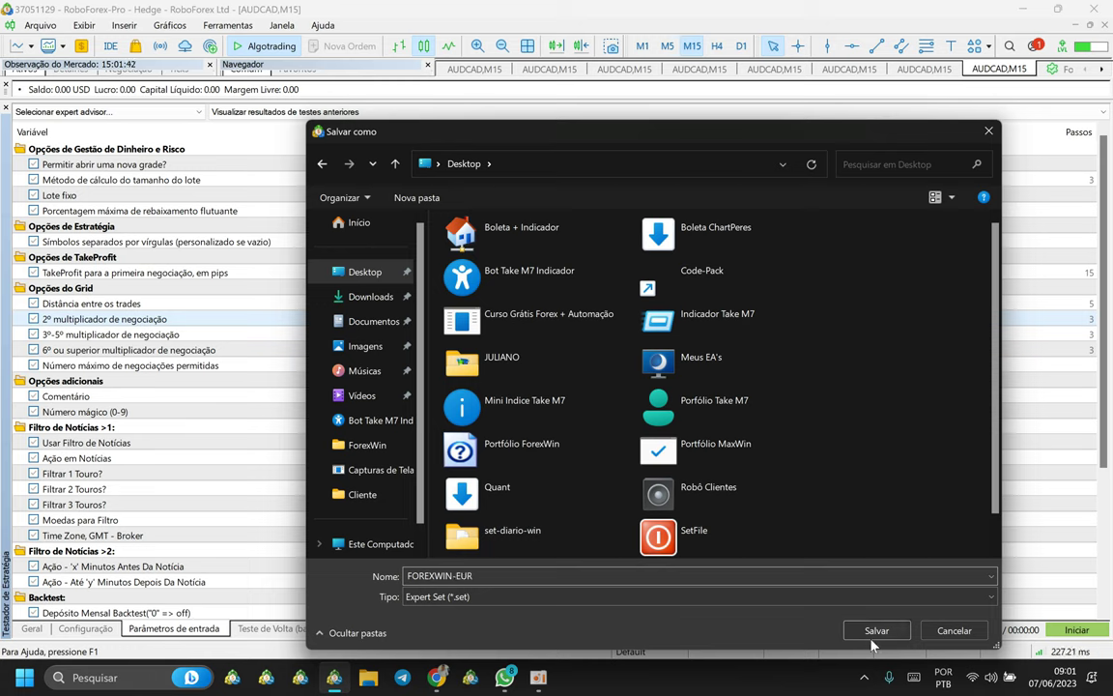
{"action": "left_click", "coordinate": [954, 631]}
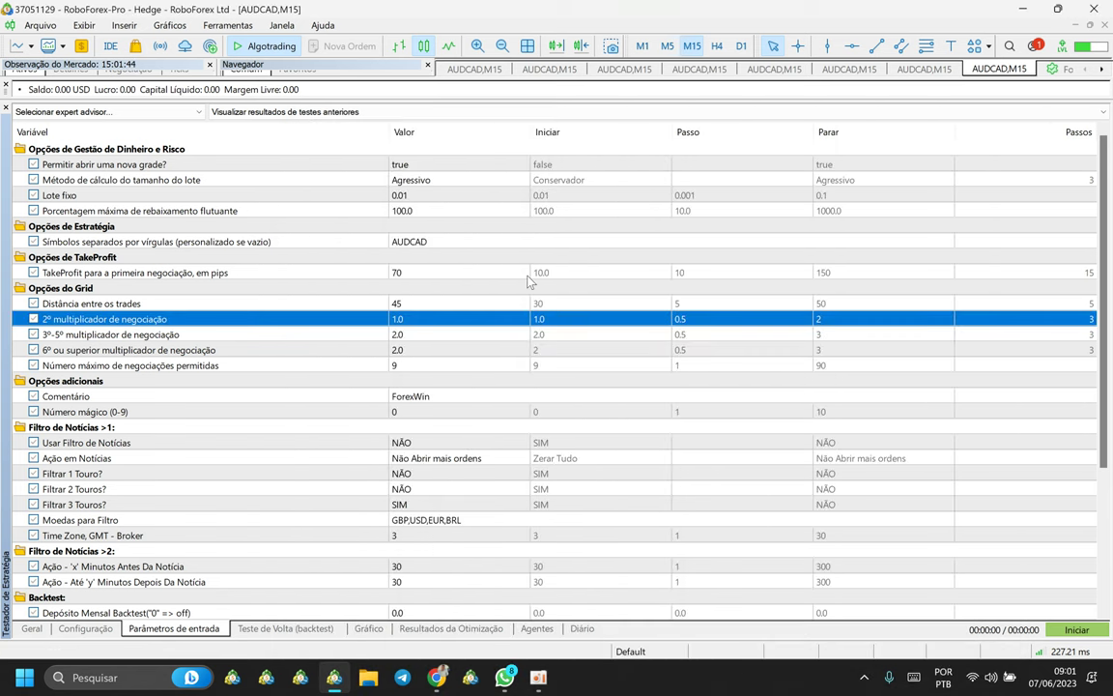